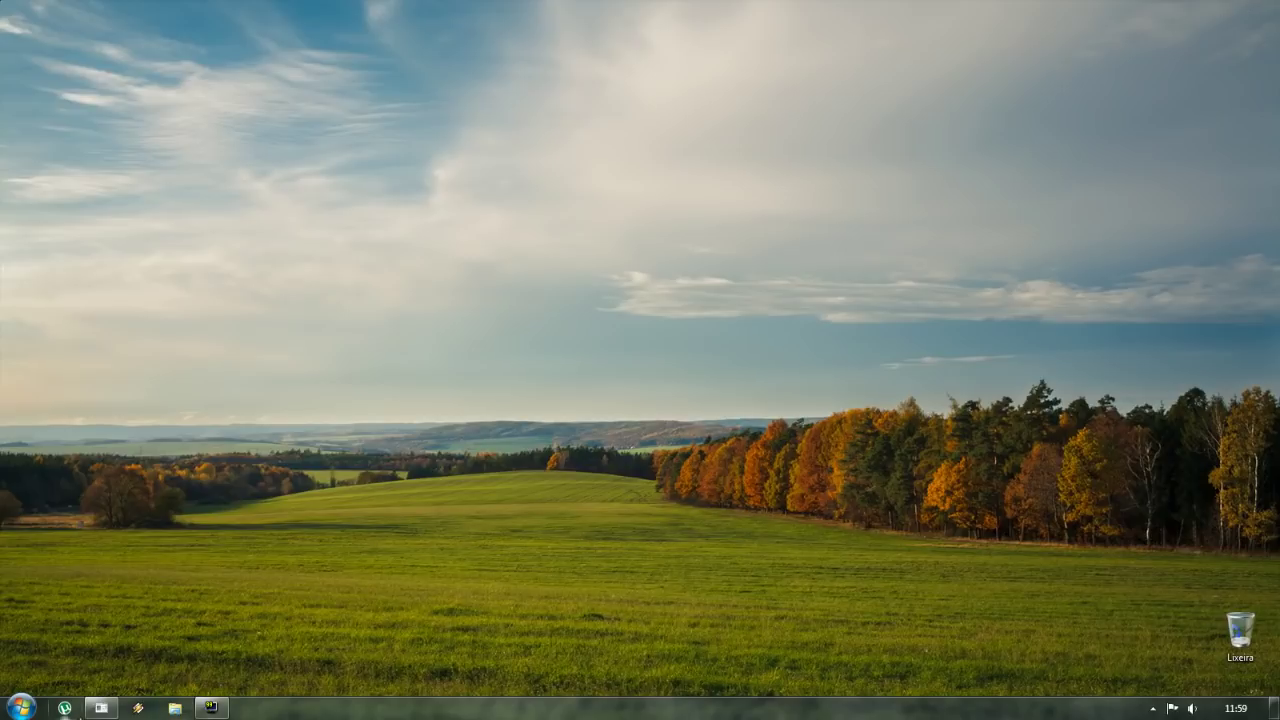
# Switch to the Chrome browser, search Google for planetminecraft, and open the Planet Minecraft site without translating it
pyautogui.click(102, 709)
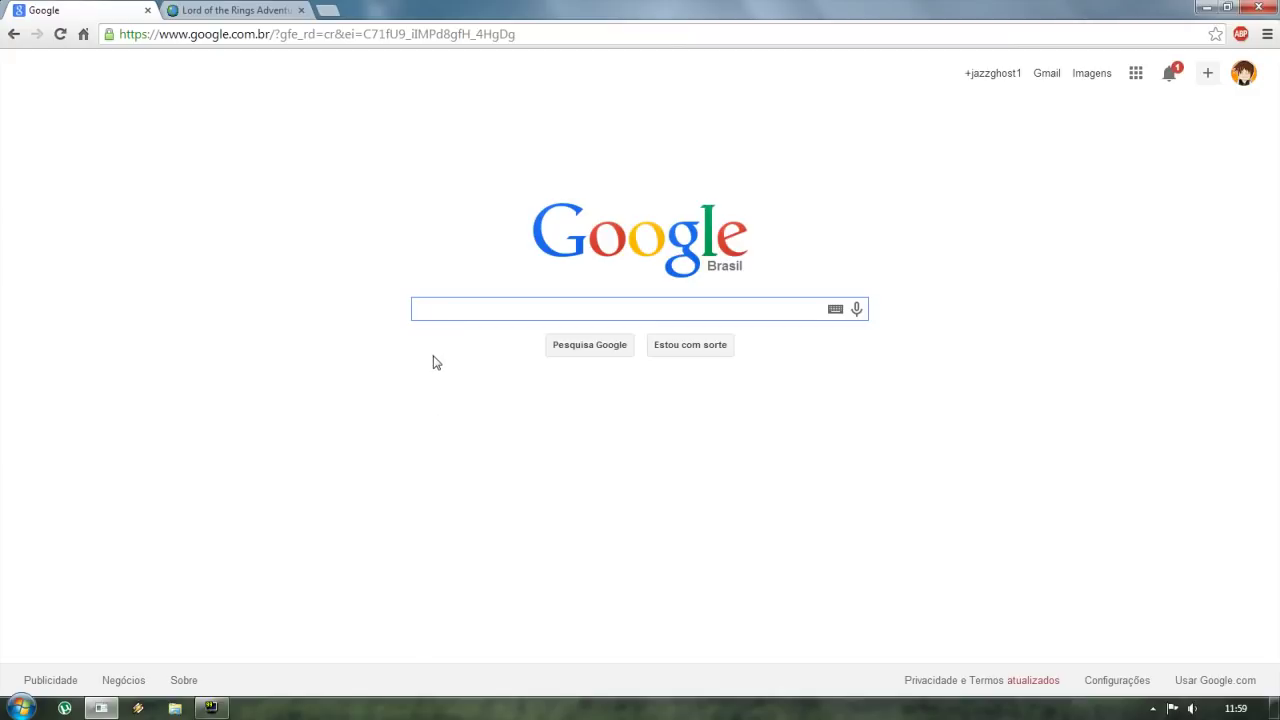
pyautogui.write('planetminec')
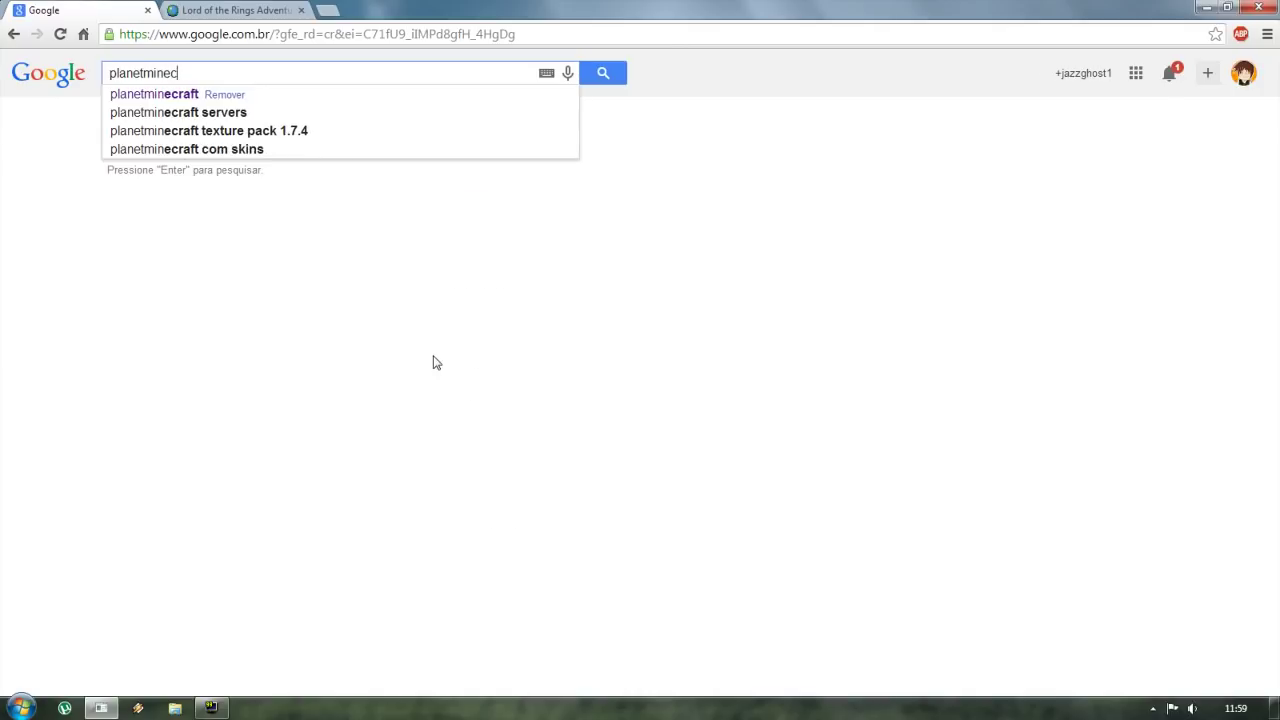
pyautogui.write('raft')
pyautogui.press('Return')
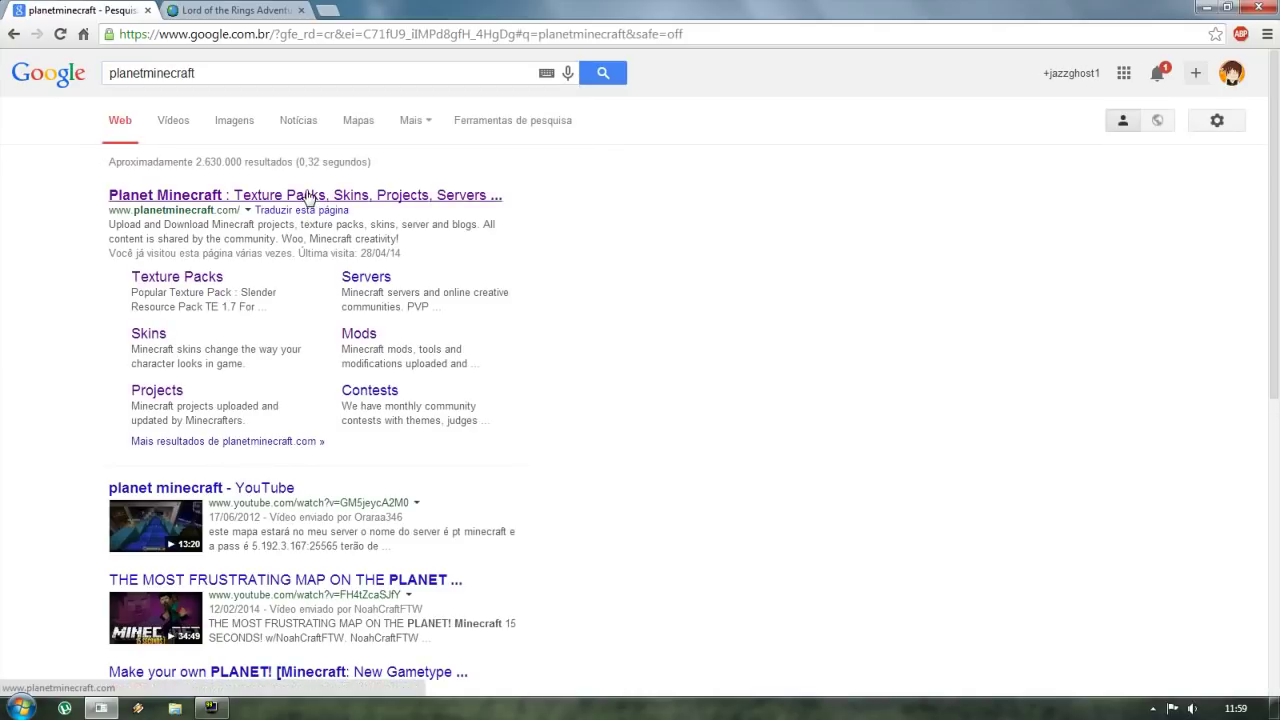
pyautogui.click(229, 198)
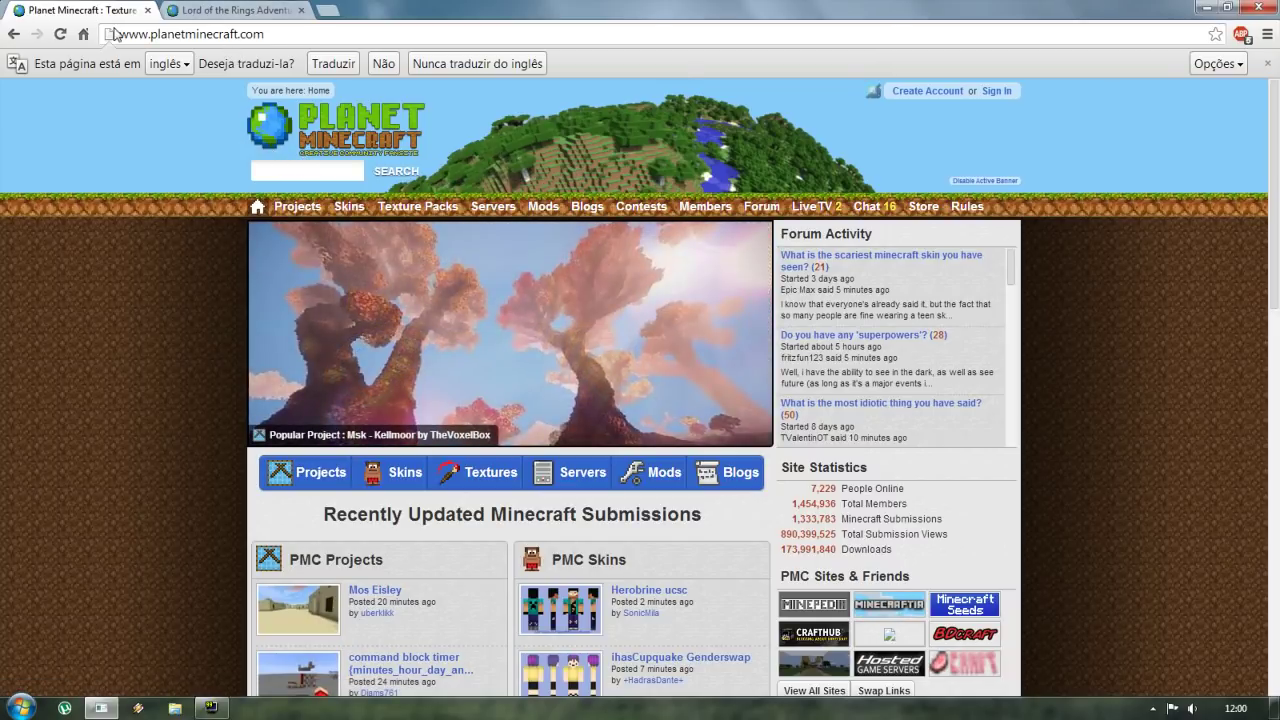
pyautogui.click(1267, 64)
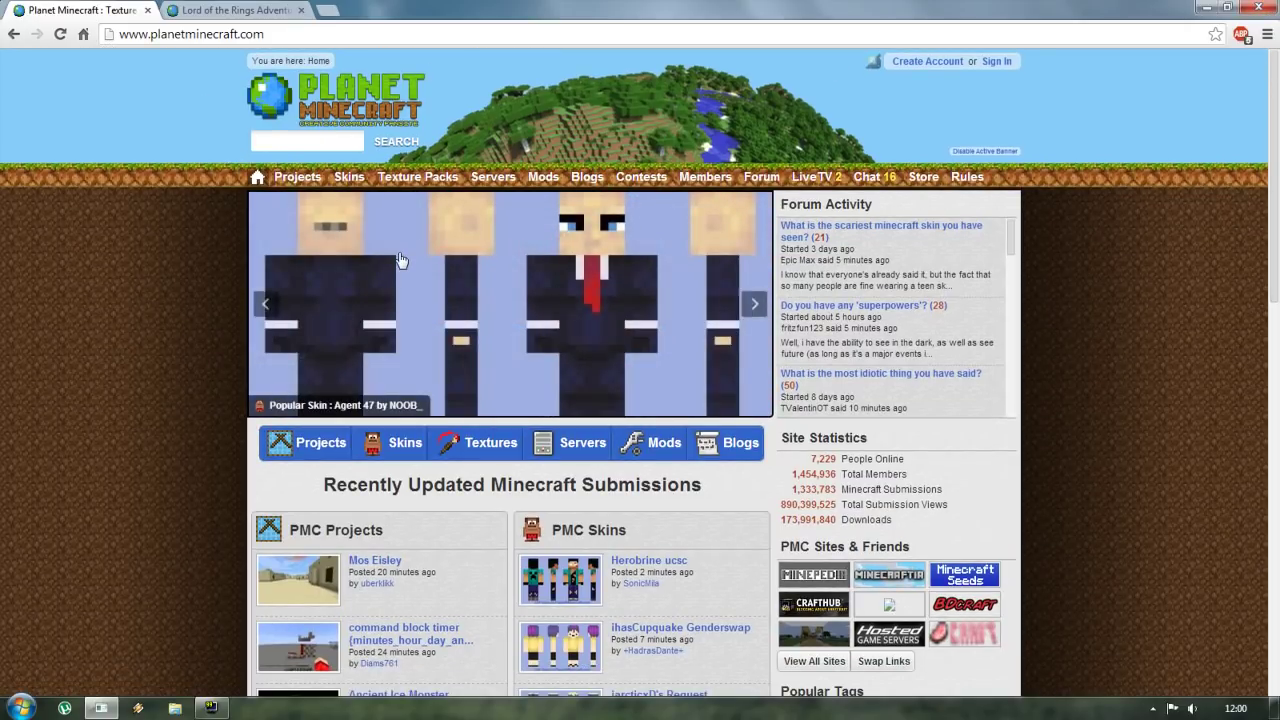
# Browse through the popular submissions in the featured slideshow on the Planet Minecraft home page
pyautogui.click(265, 305)
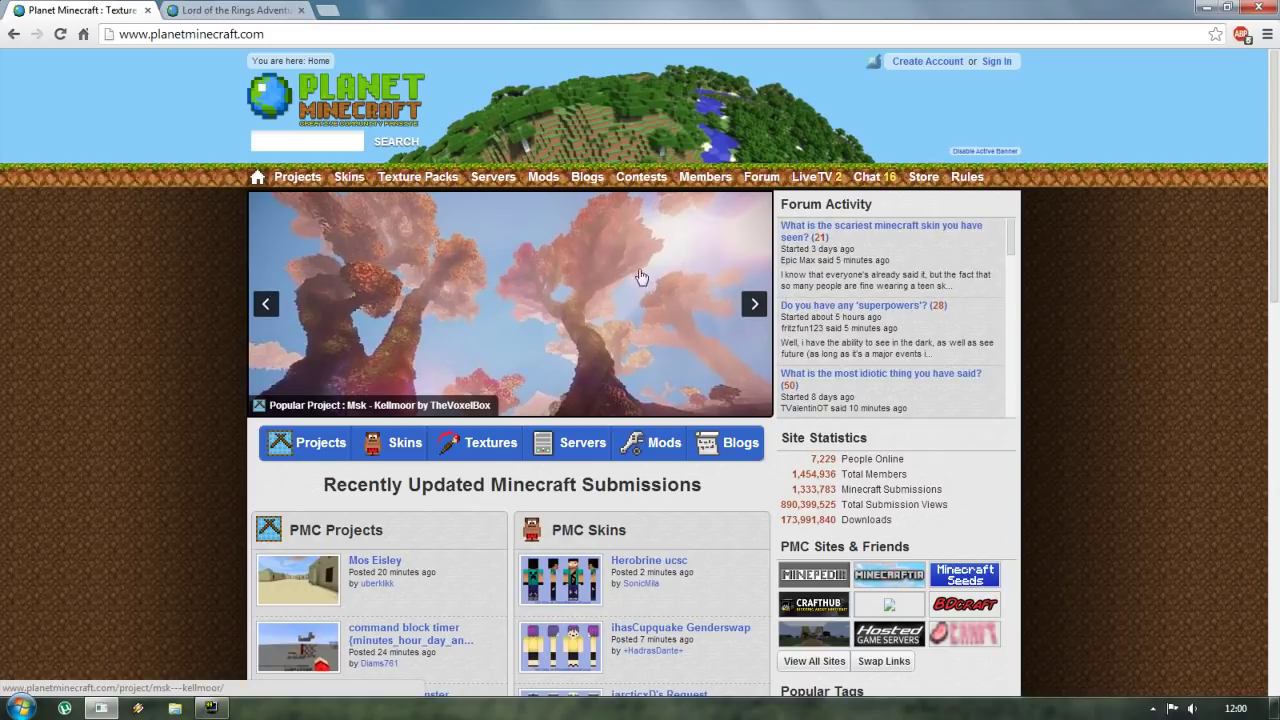
pyautogui.click(755, 305)
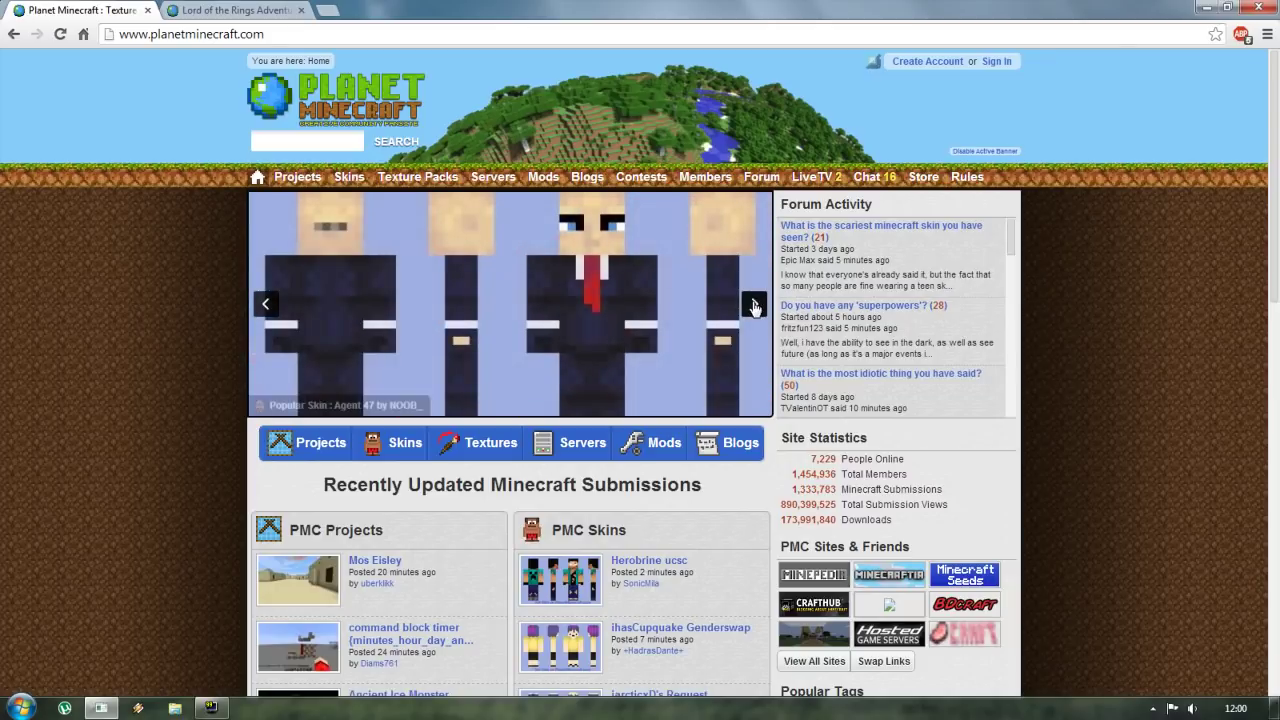
pyautogui.click(755, 305)
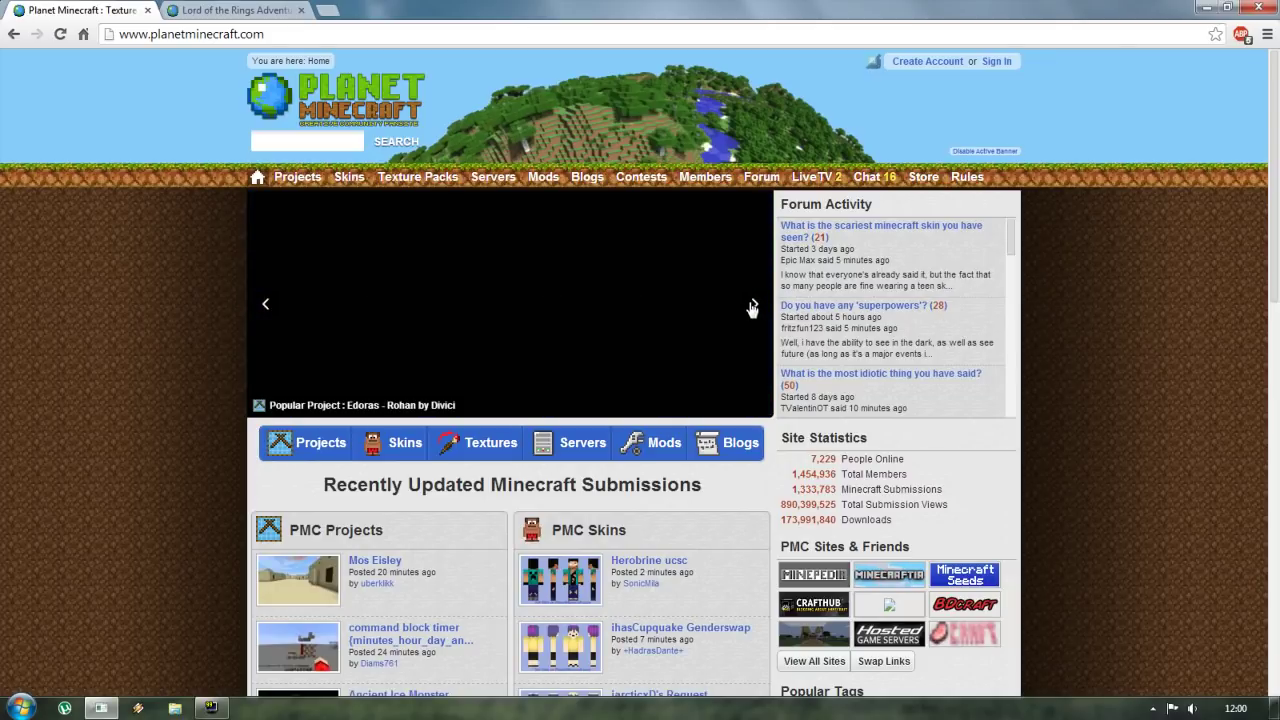
pyautogui.click(755, 305)
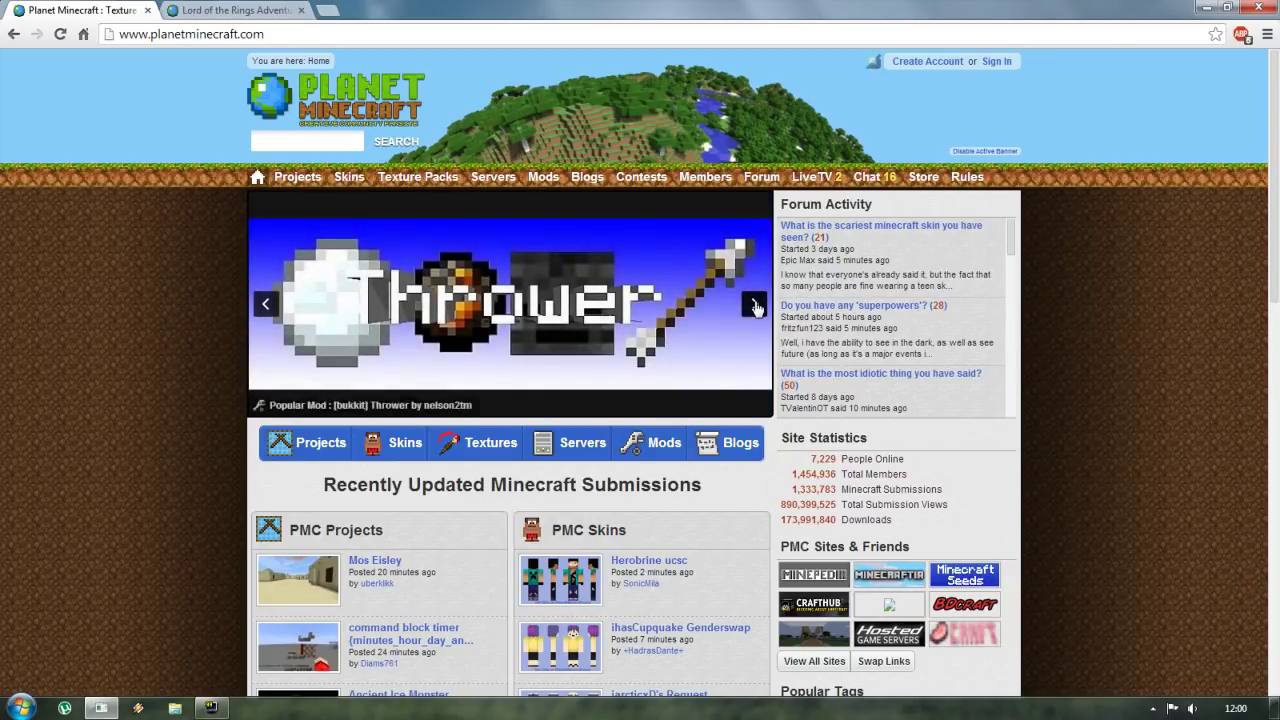
pyautogui.click(755, 305)
pyautogui.click(755, 305)
pyautogui.click(755, 305)
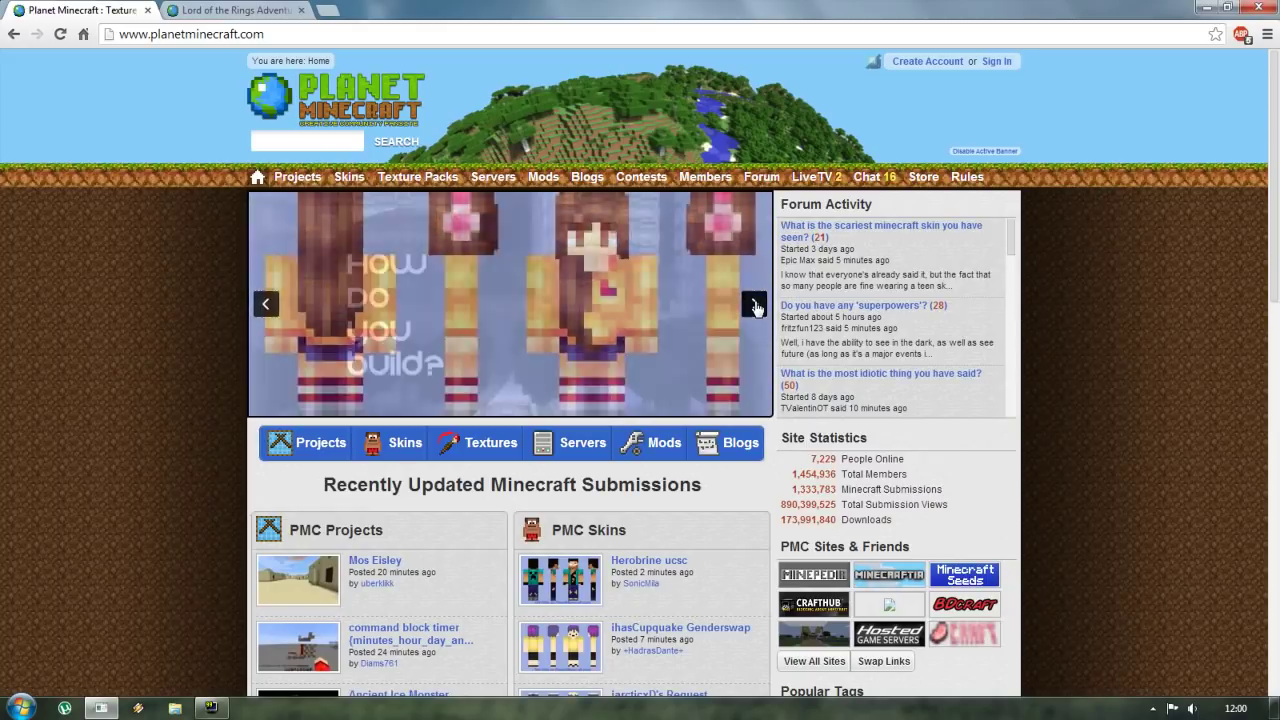
pyautogui.click(755, 305)
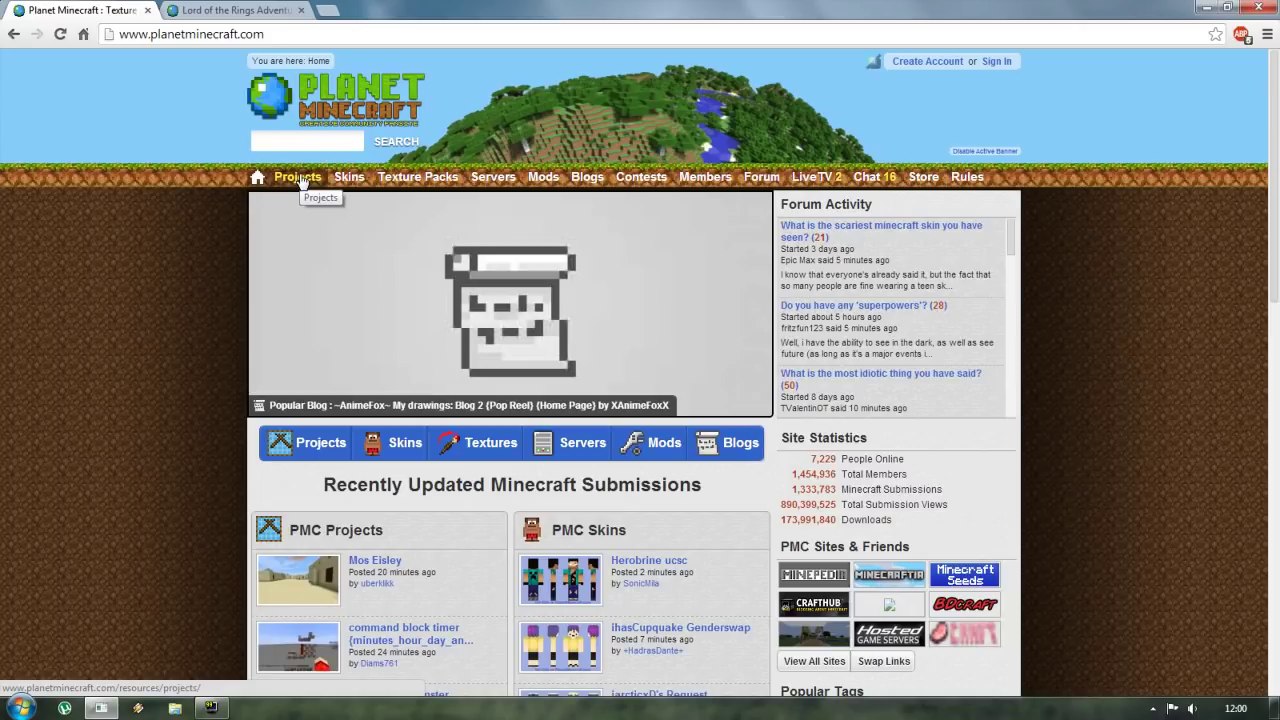
# Open the Skins section and look through the recently updated skins
pyautogui.click(345, 178)
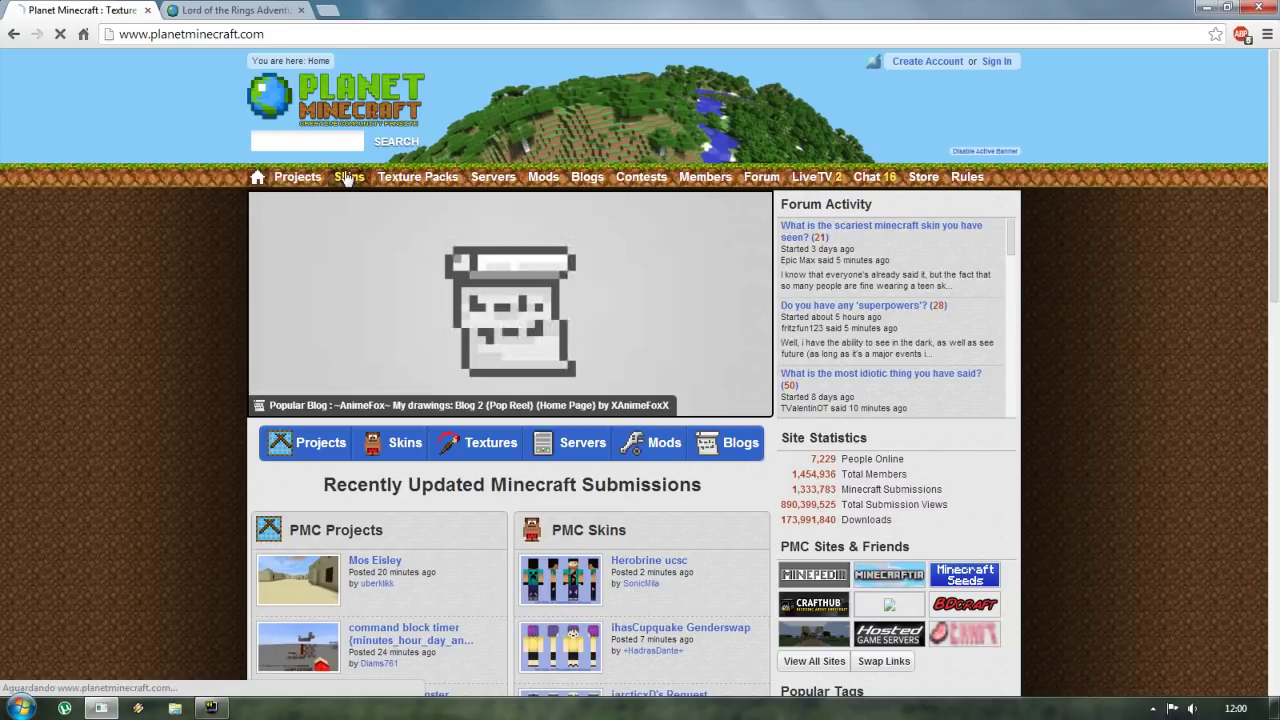
pyautogui.scroll(-3, 435, 350)
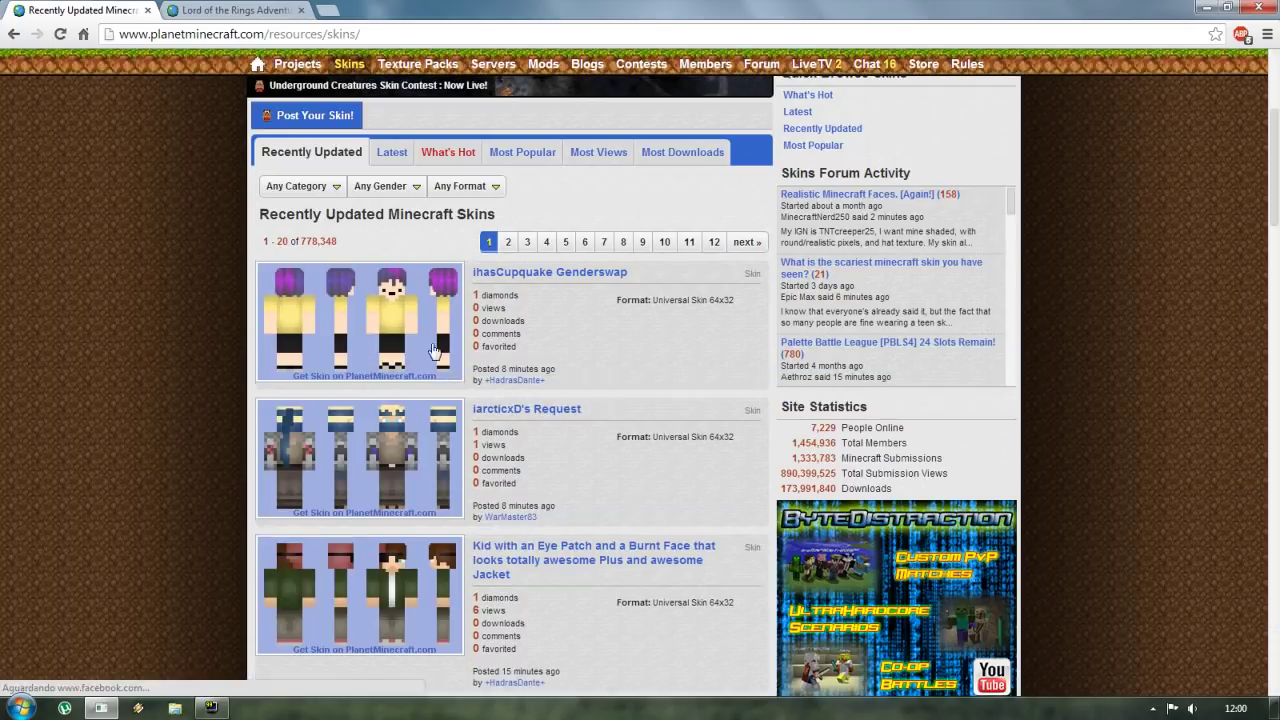
pyautogui.scroll(-8, 429, 341)
pyautogui.scroll(11, 429, 341)
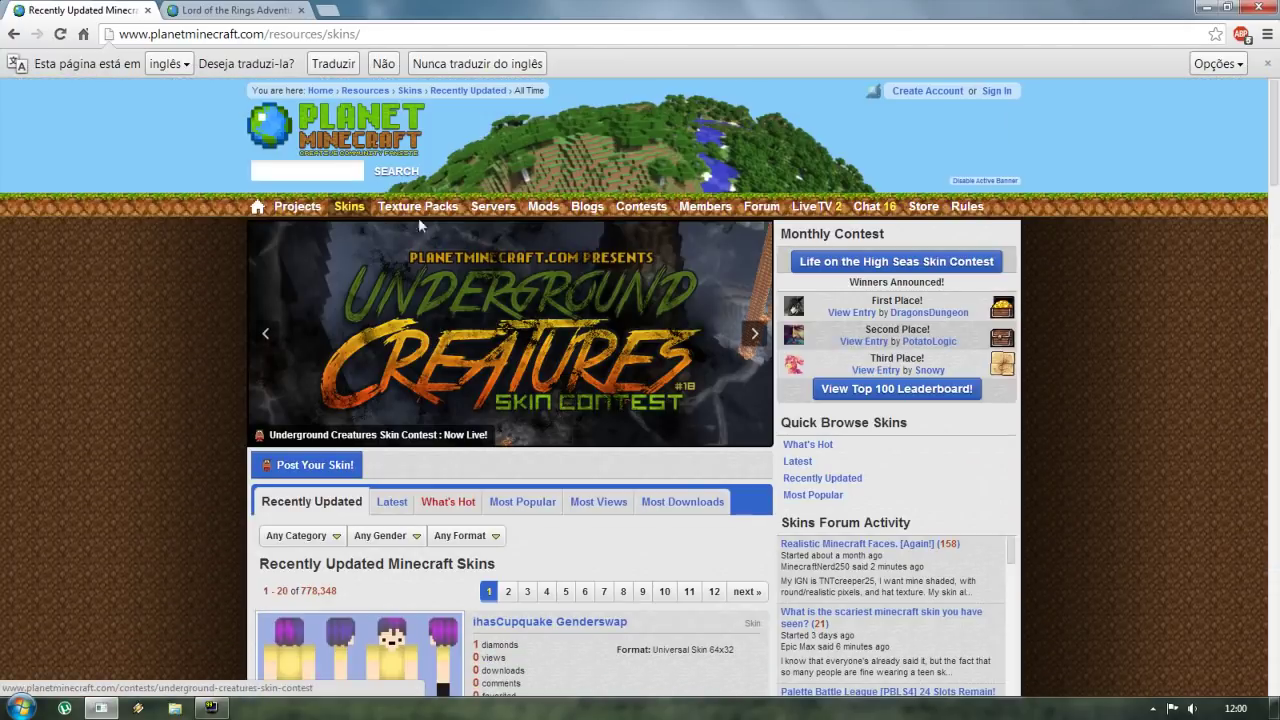
# Open the Texture Packs section and look through the recently updated packs
pyautogui.click(440, 205)
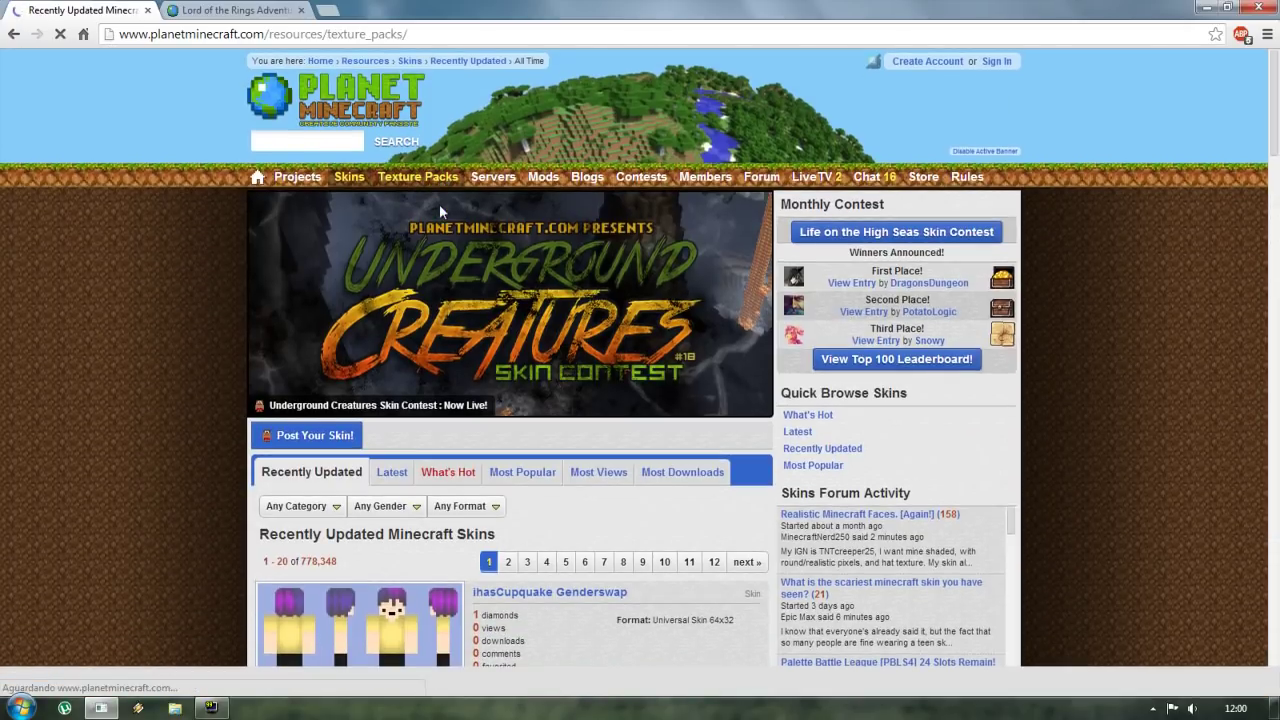
pyautogui.scroll(-10, 553, 382)
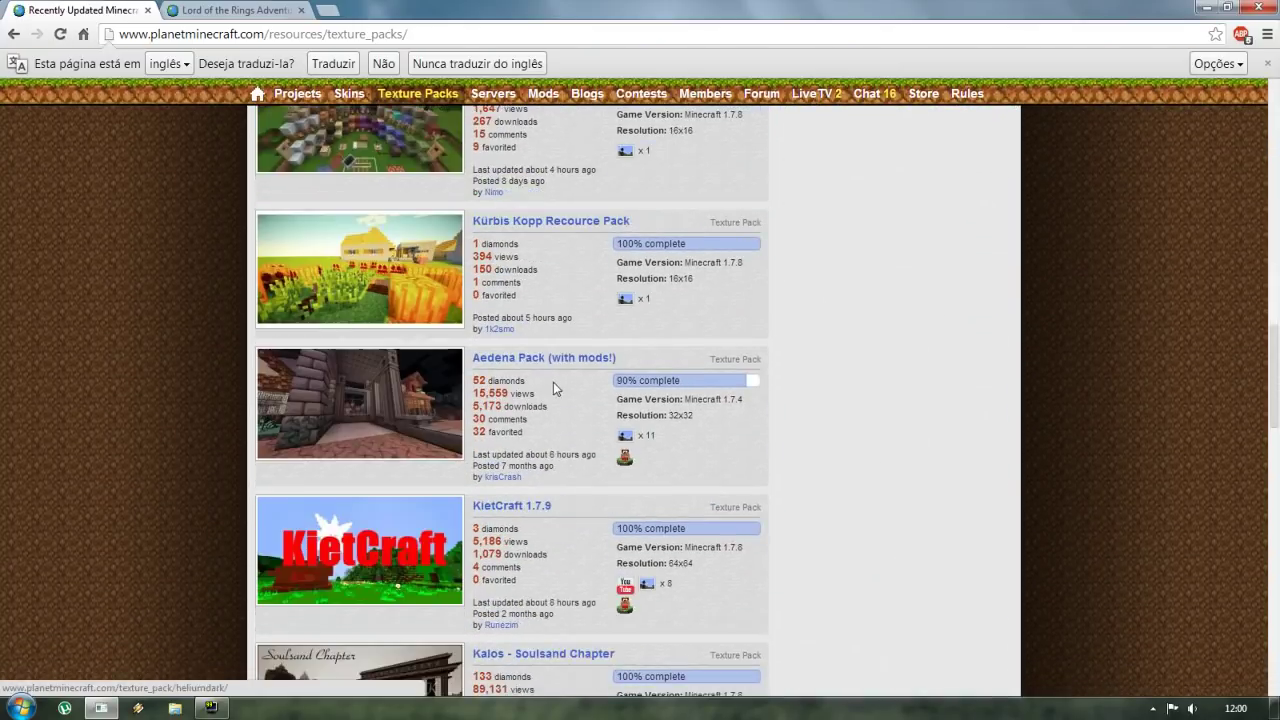
pyautogui.scroll(-3, 553, 382)
pyautogui.scroll(15, 550, 377)
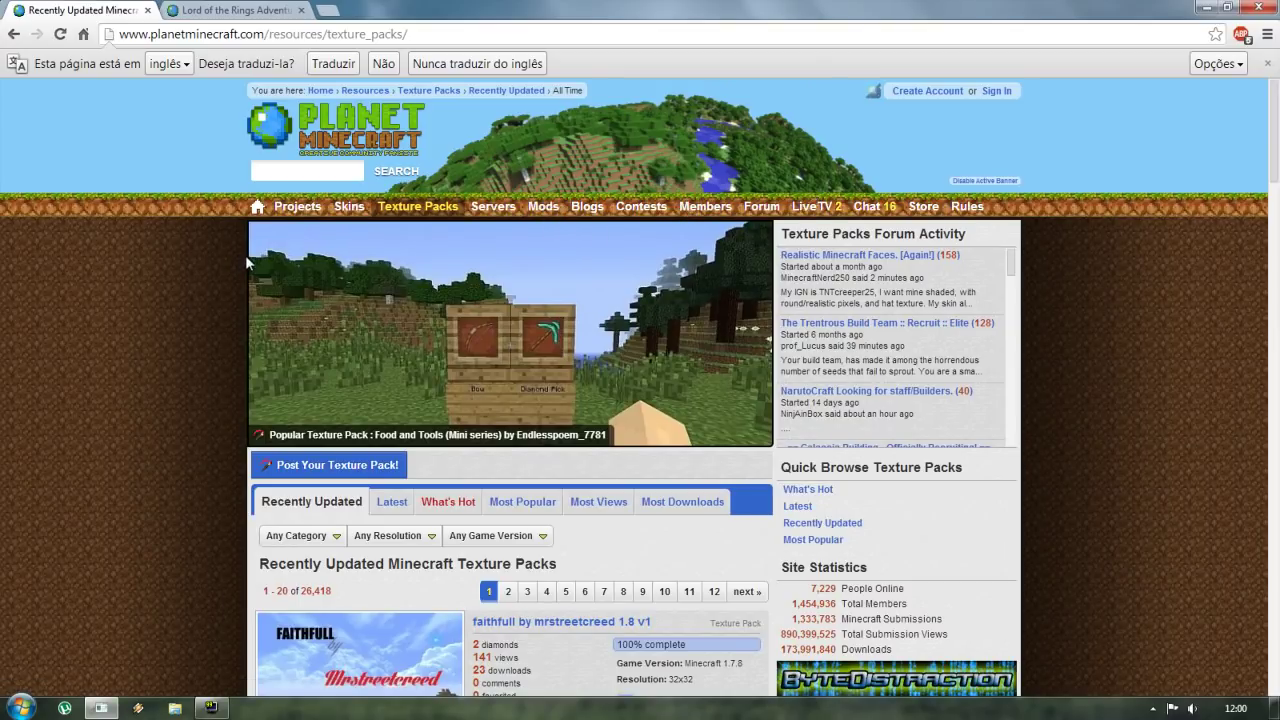
# Open the Projects section and browse the popular projects in its featured slideshow
pyautogui.click(291, 207)
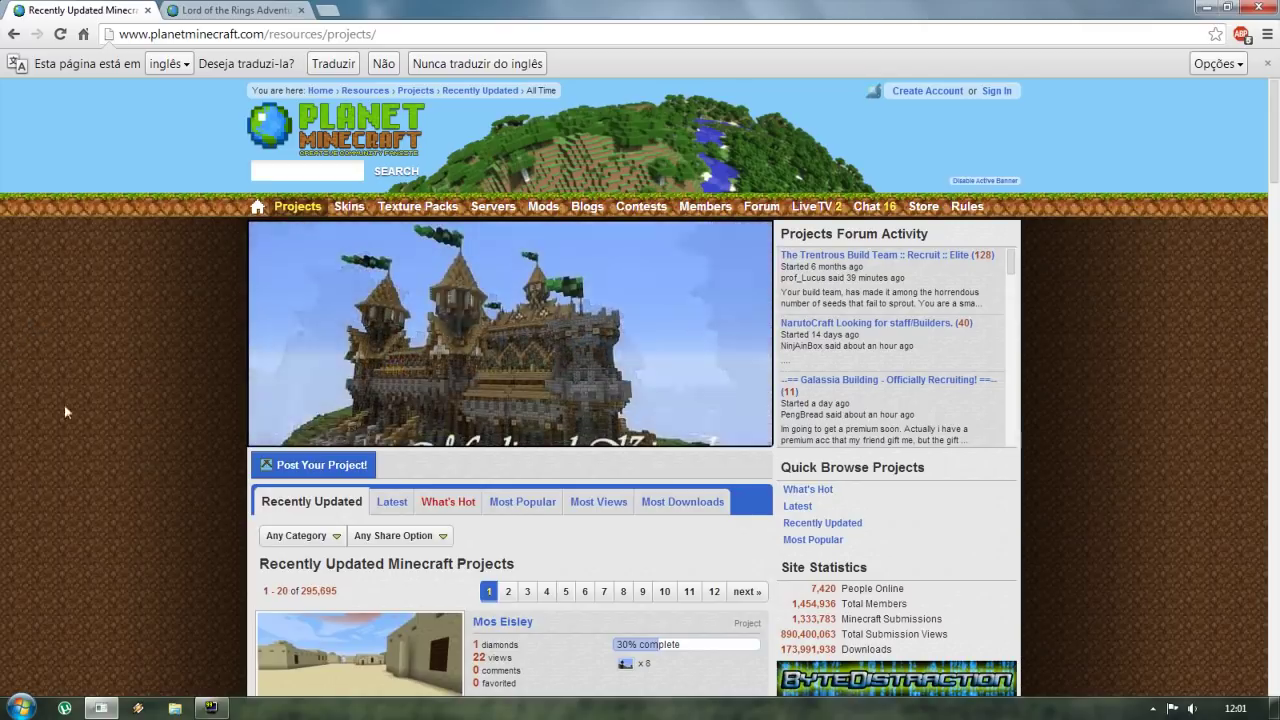
pyautogui.click(295, 208)
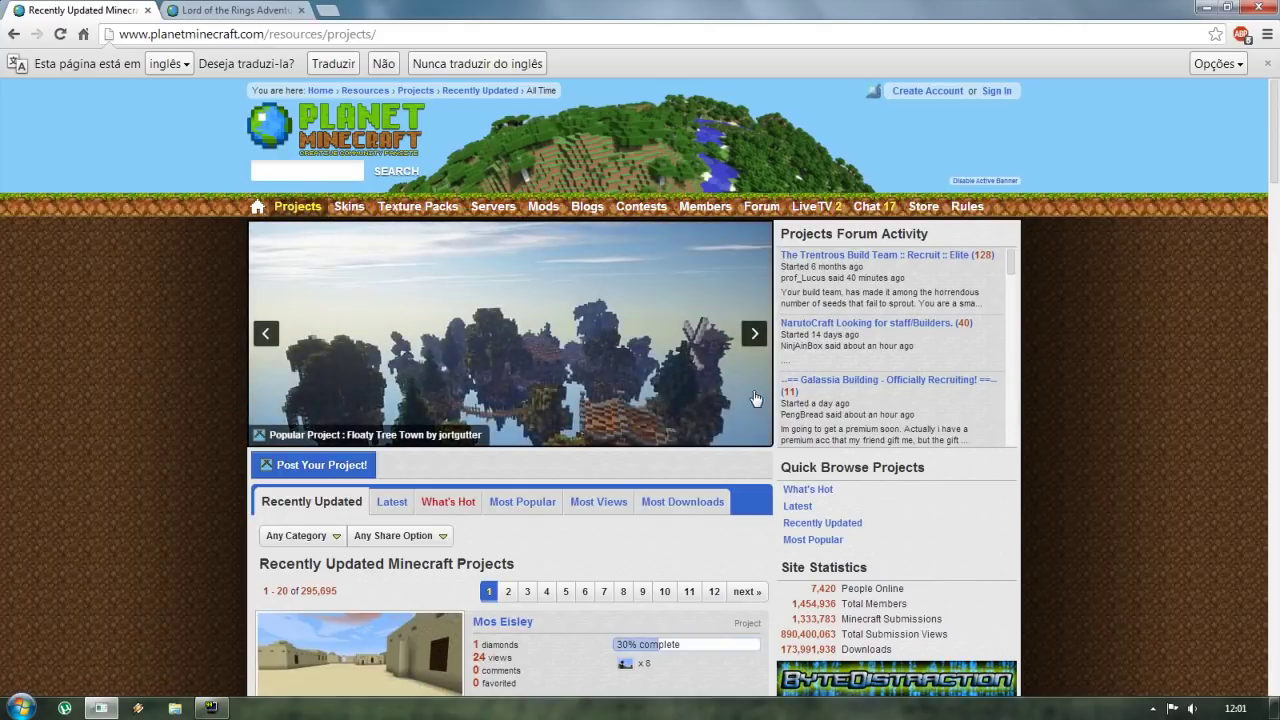
pyautogui.click(754, 340)
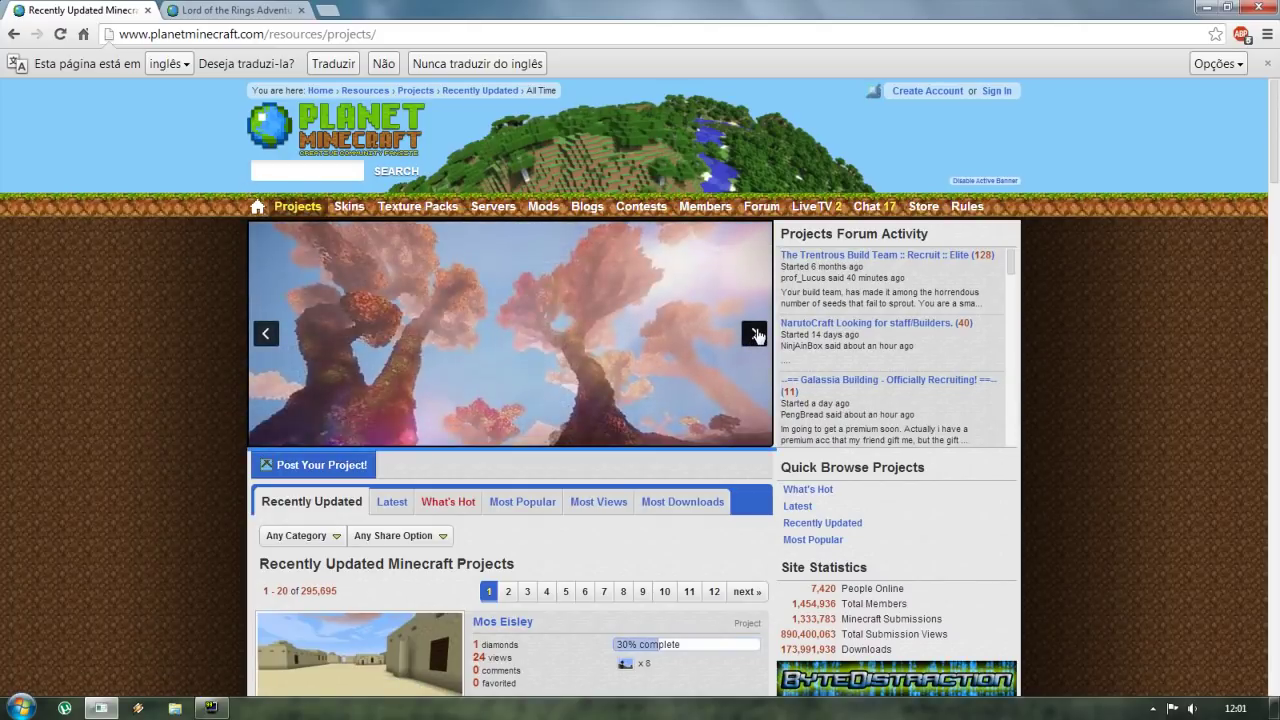
pyautogui.click(755, 339)
pyautogui.click(755, 339)
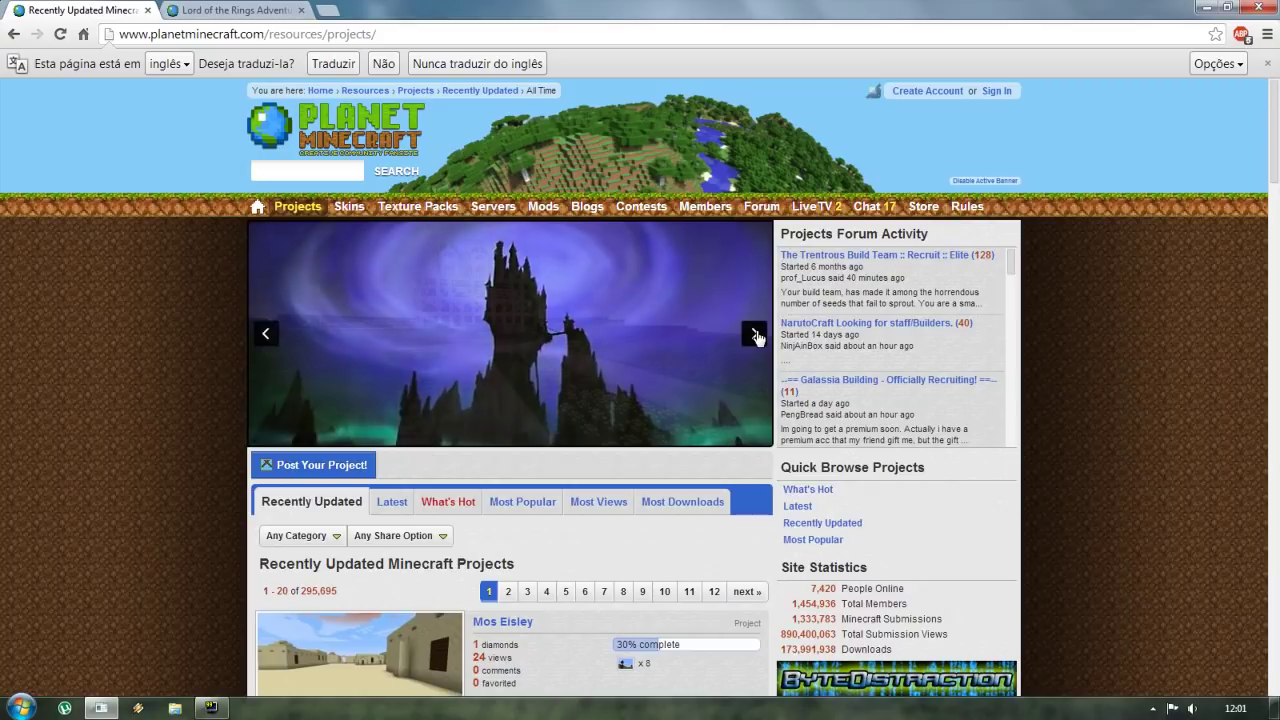
pyautogui.click(755, 339)
pyautogui.click(755, 339)
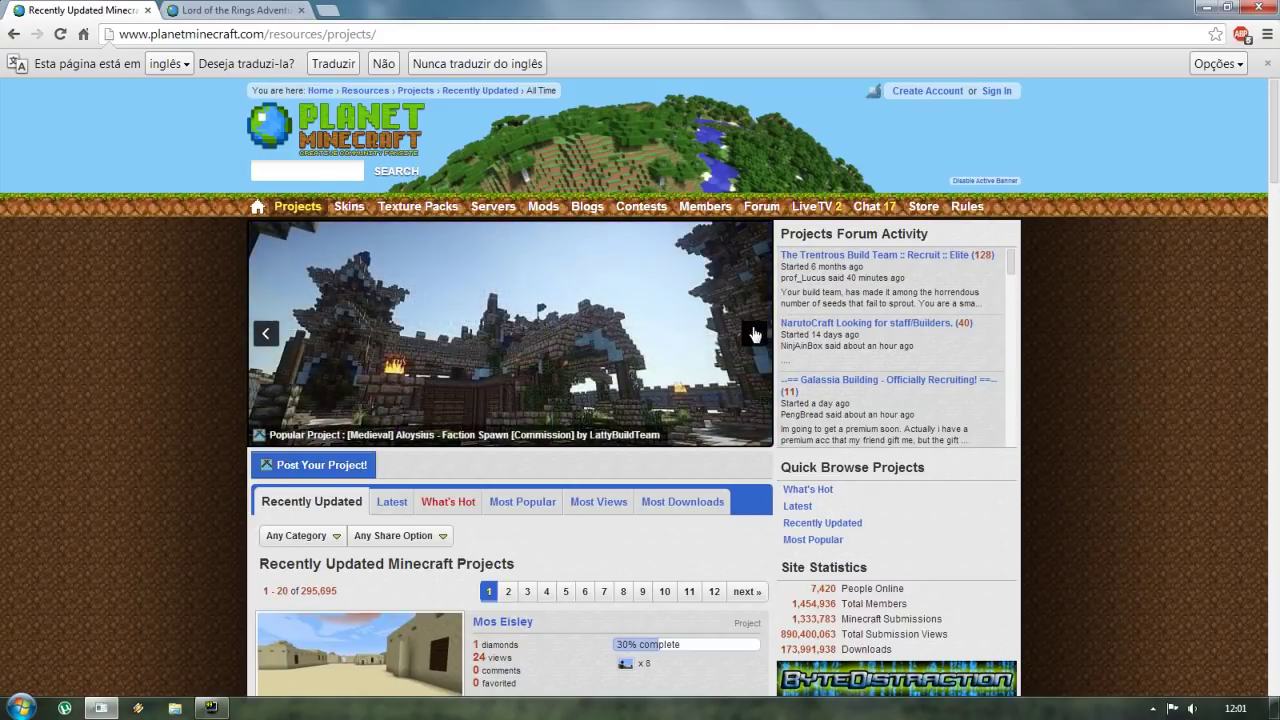
pyautogui.click(755, 339)
pyautogui.scroll(-3, 755, 337)
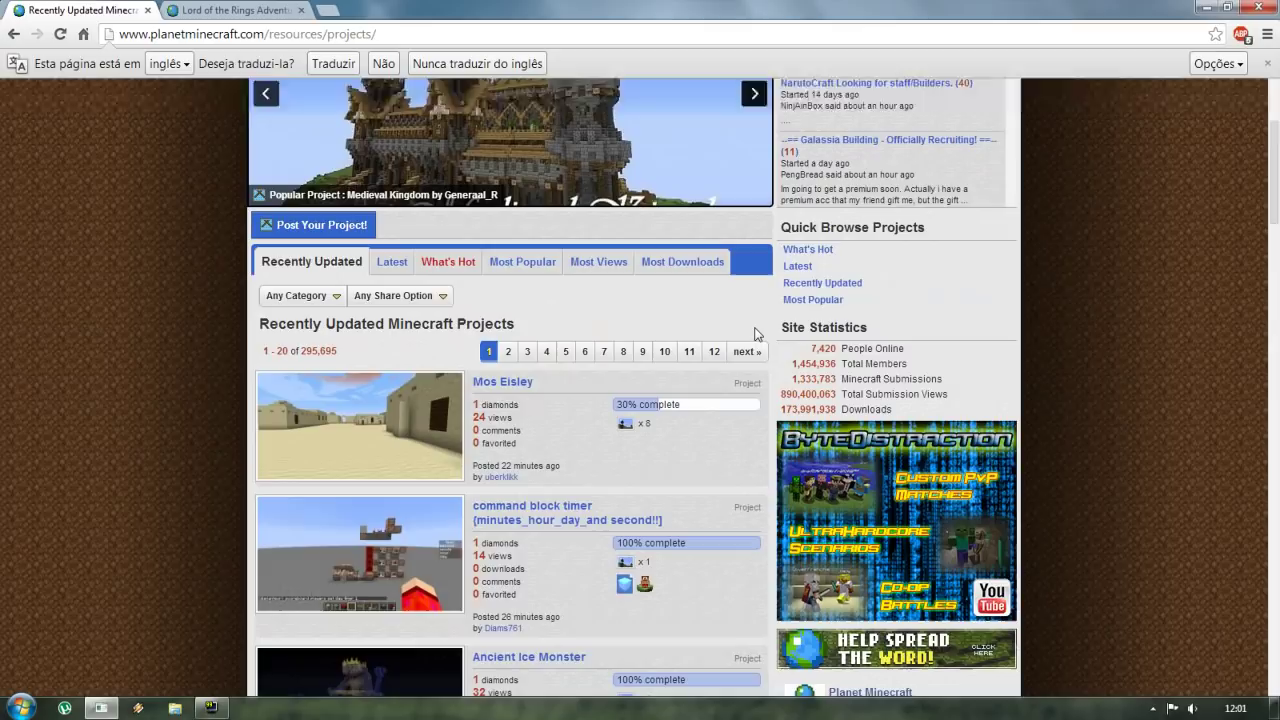
pyautogui.scroll(2, 744, 324)
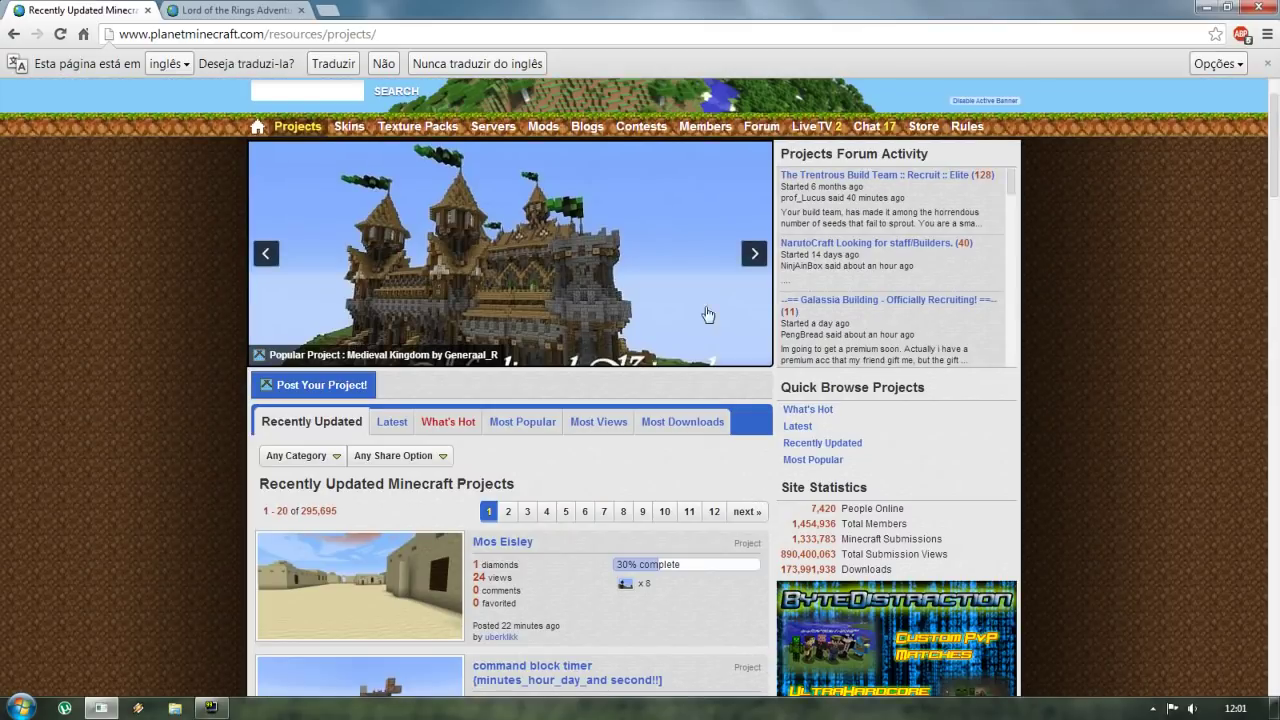
# Filter the recently updated projects by the 3D Art category
pyautogui.click(283, 460)
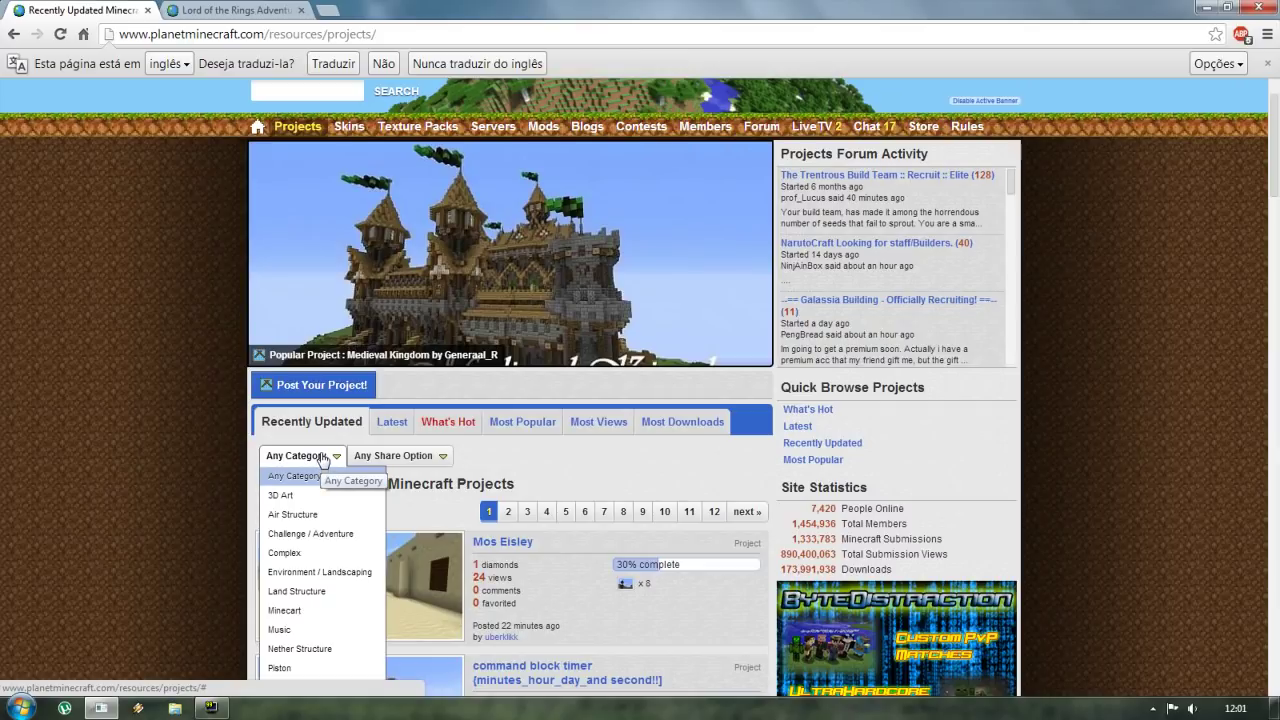
pyautogui.scroll(-2, 326, 463)
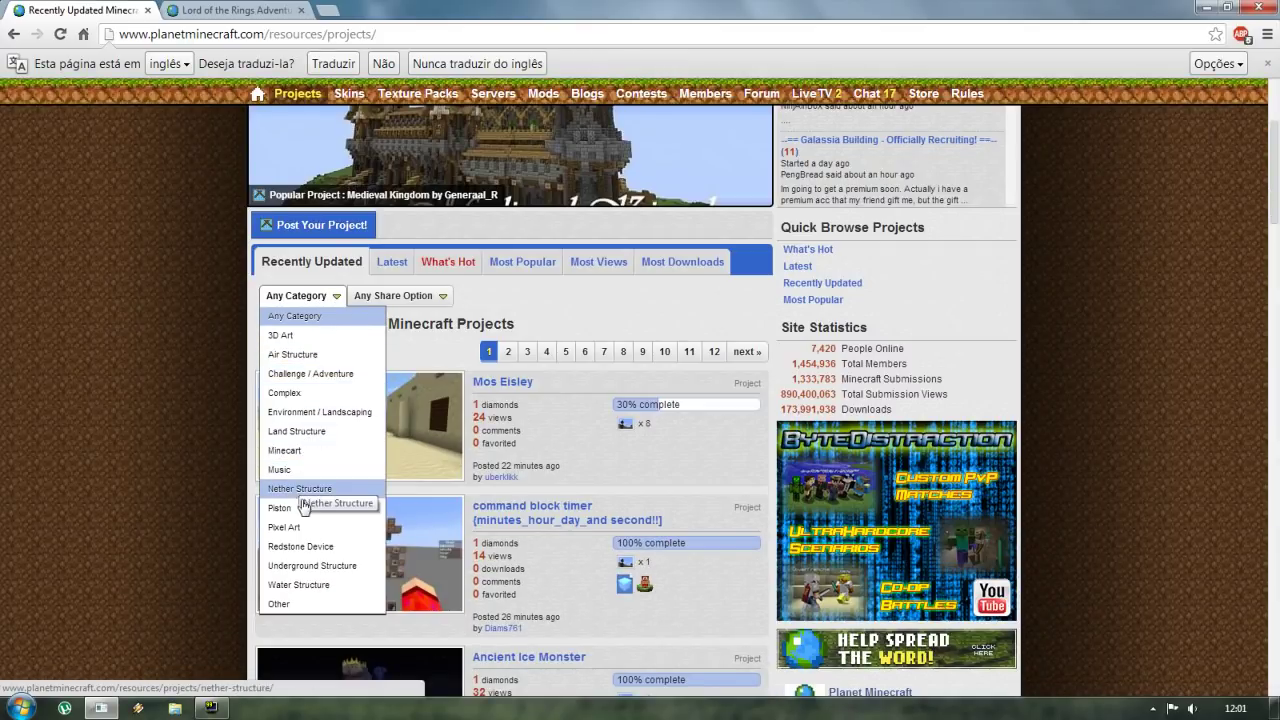
pyautogui.click(281, 336)
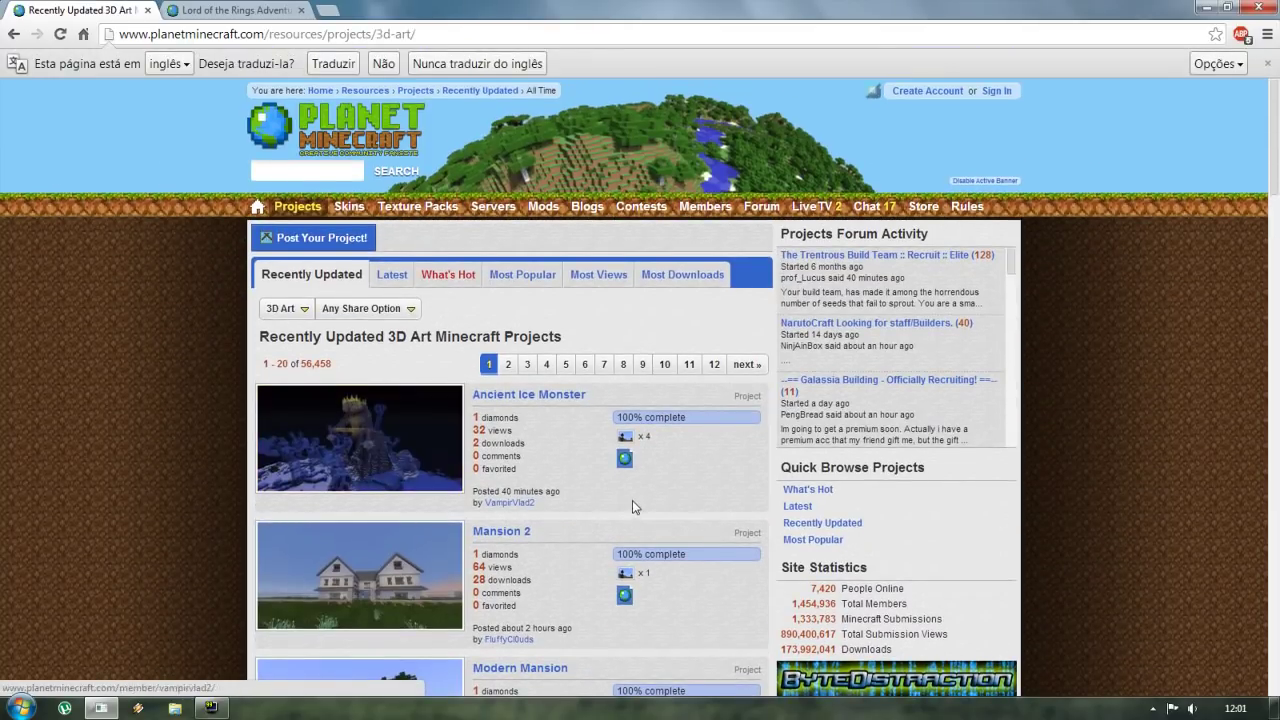
# View the Bag End "The Hobbit" Cul-de-Sac project from the 3D Art list in a separate tab, and close that tab
pyautogui.scroll(-4, 632, 500)
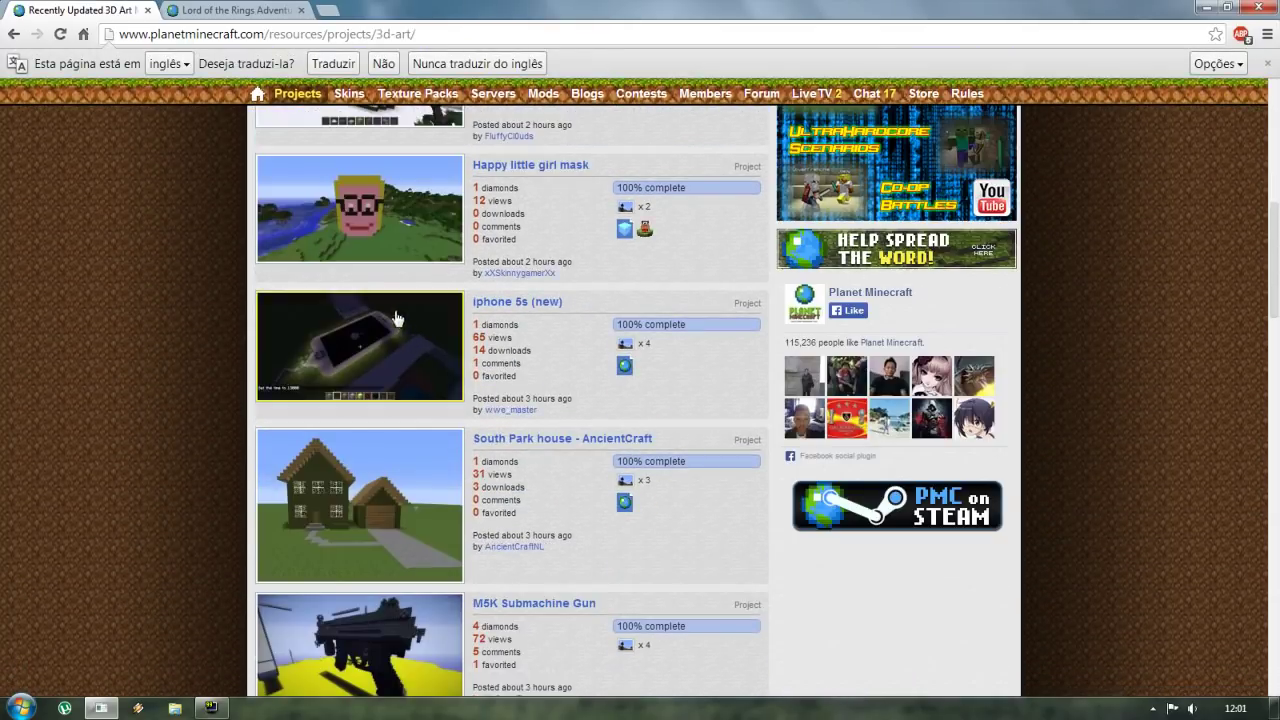
pyautogui.scroll(-7, 396, 318)
pyautogui.scroll(4, 411, 331)
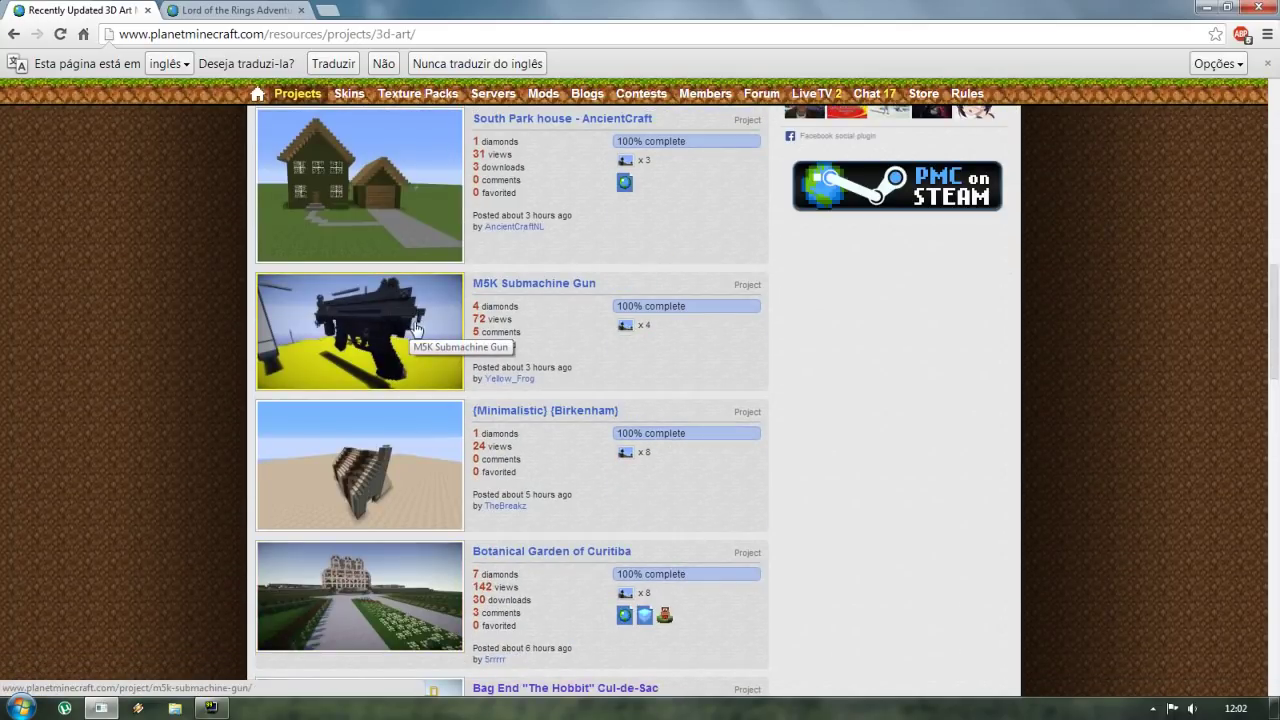
pyautogui.scroll(-2, 412, 330)
pyautogui.middleClick(365, 478)
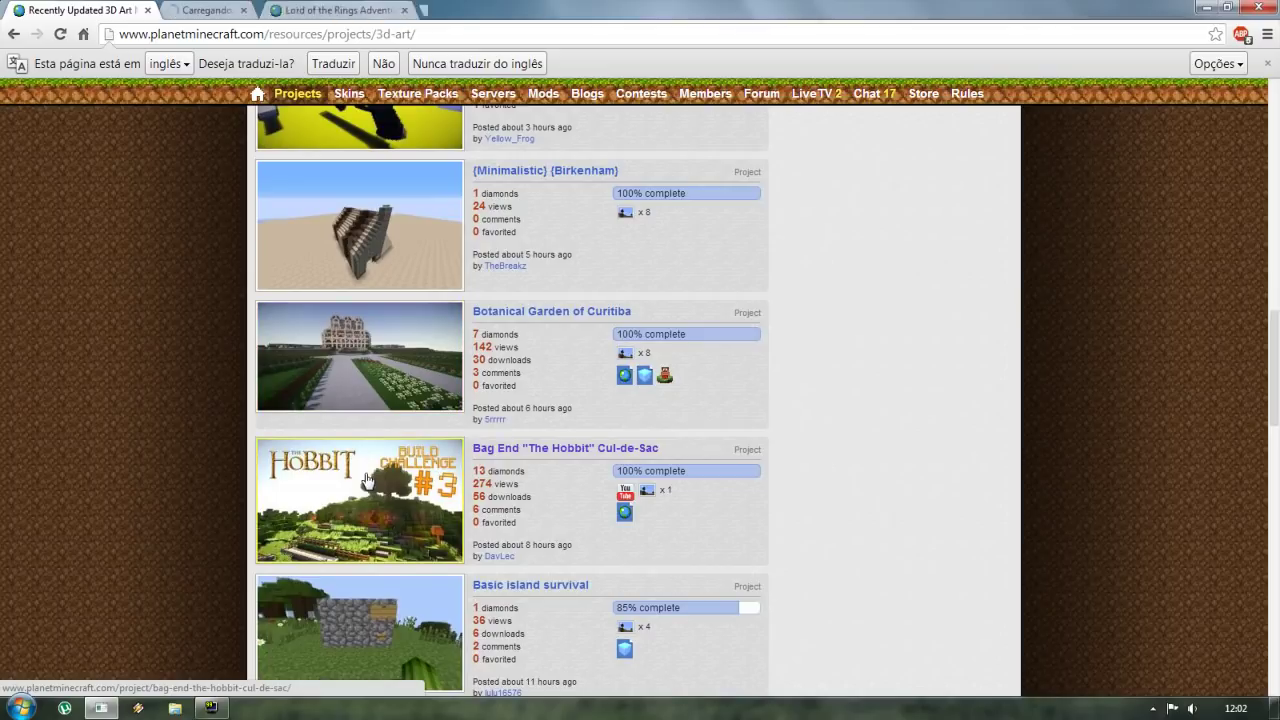
pyautogui.hotkey('ctrl', 'Tab')
pyautogui.scroll(-3, 103, 465)
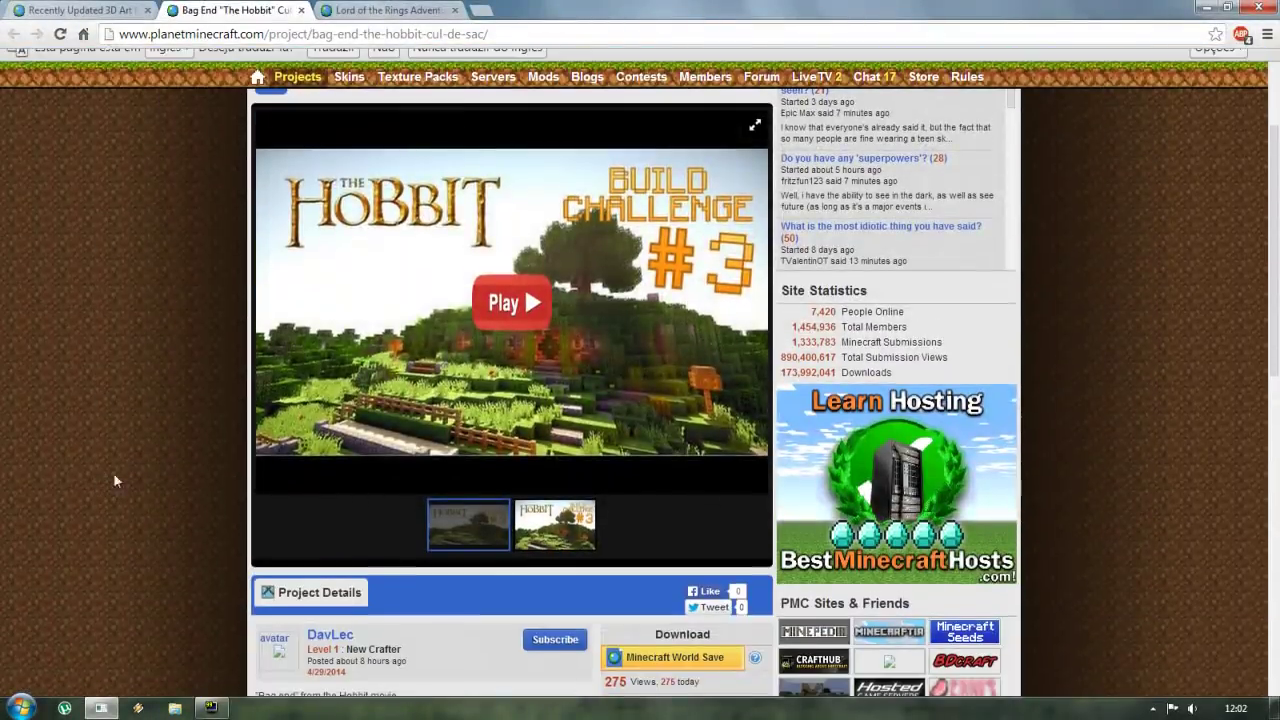
pyautogui.click(302, 10)
# Look through the remaining 3D Art projects on the first results page and return to the start of the list
pyautogui.scroll(-7, 349, 378)
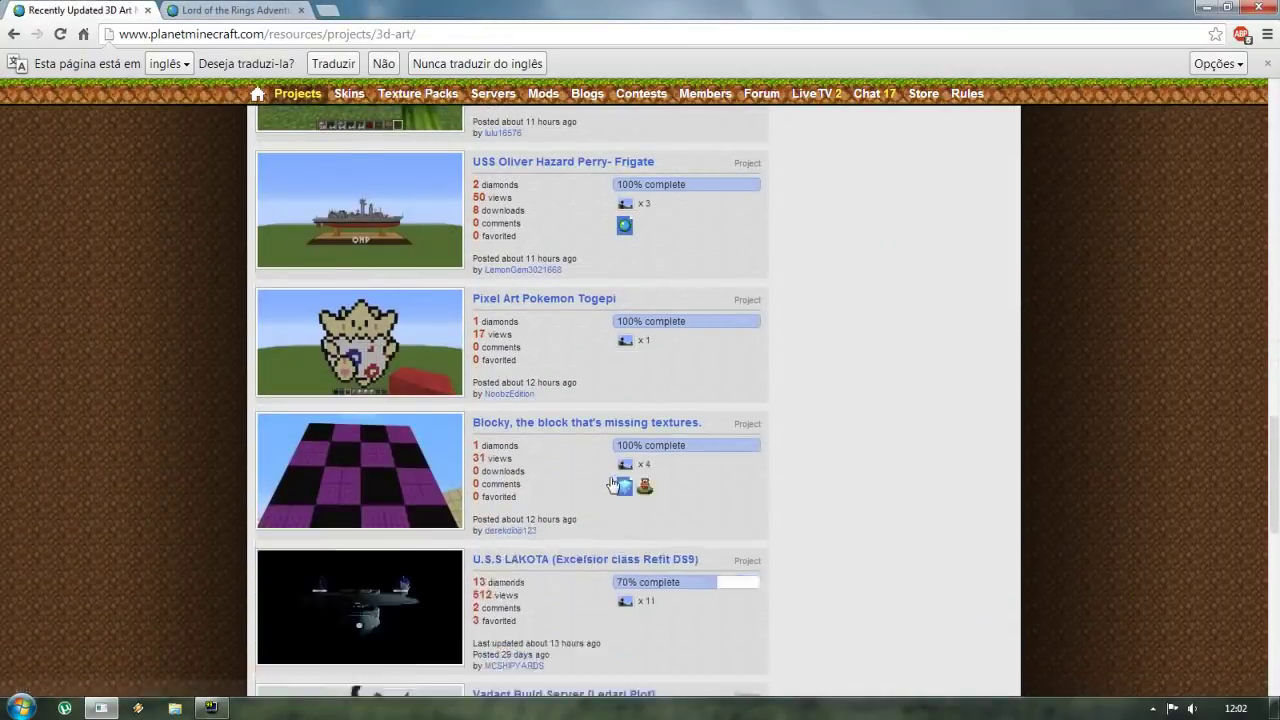
pyautogui.scroll(-6, 433, 402)
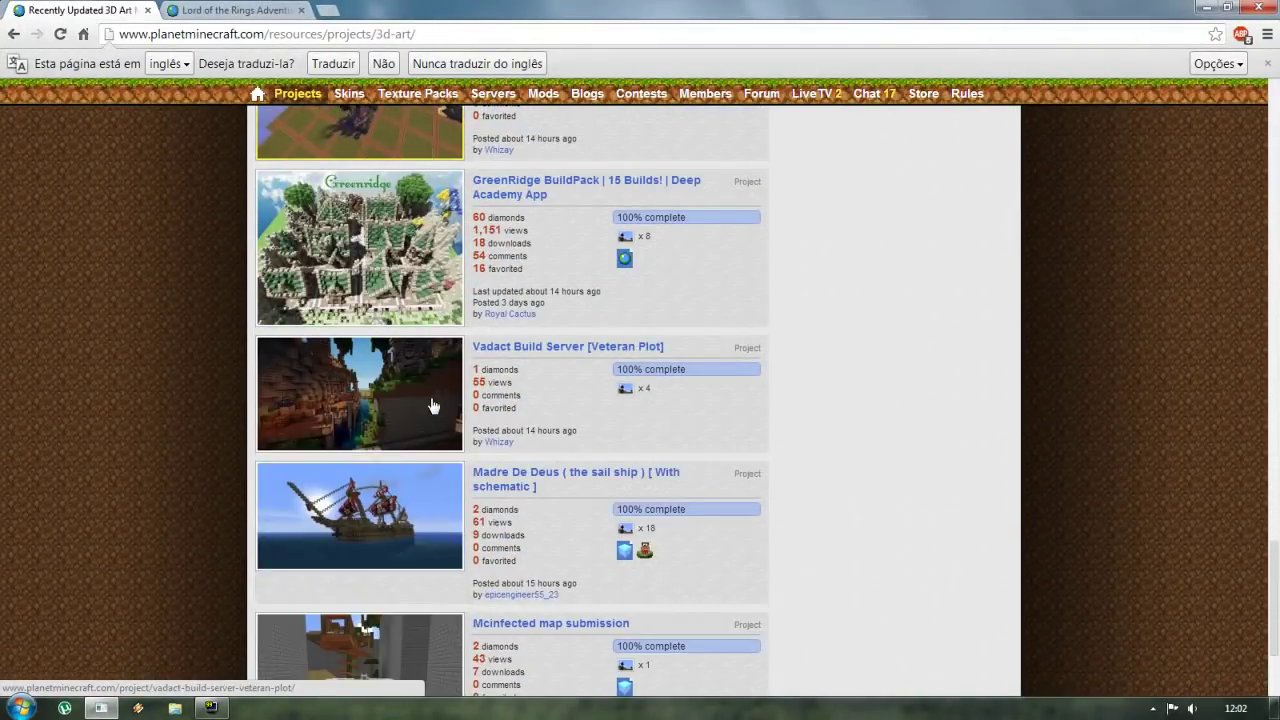
pyautogui.scroll(-1, 433, 404)
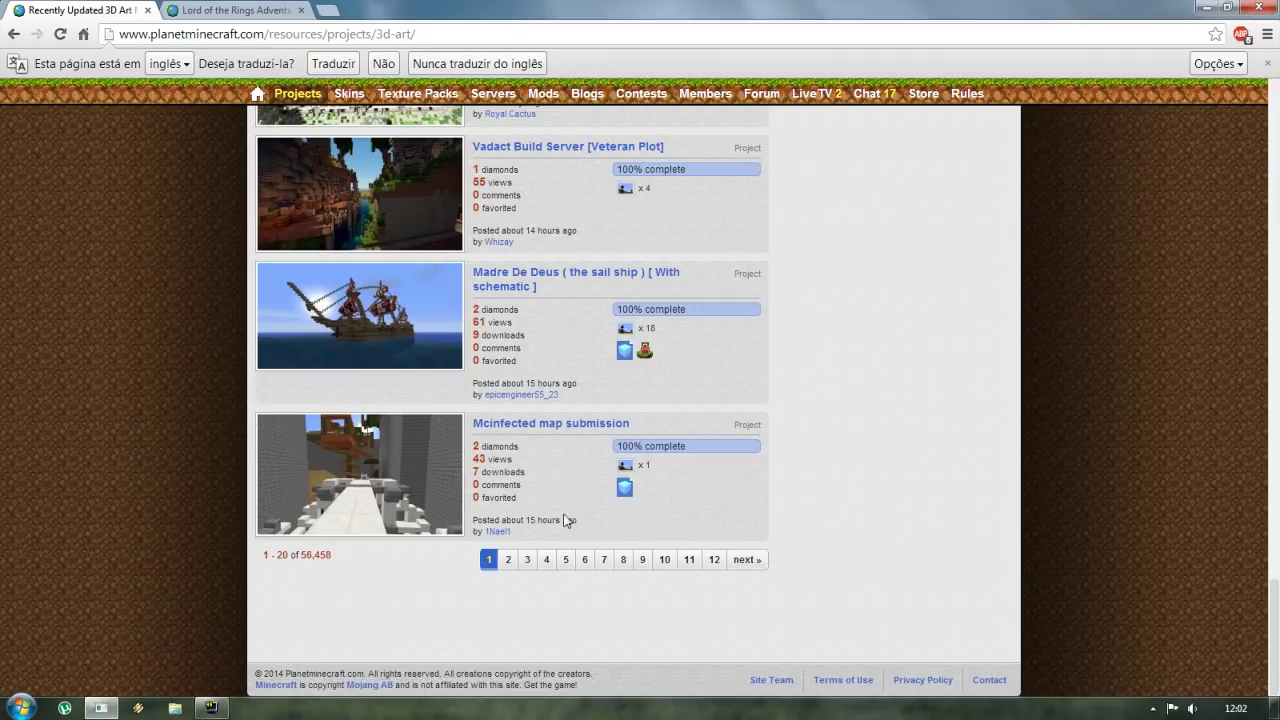
pyautogui.scroll(20, 465, 314)
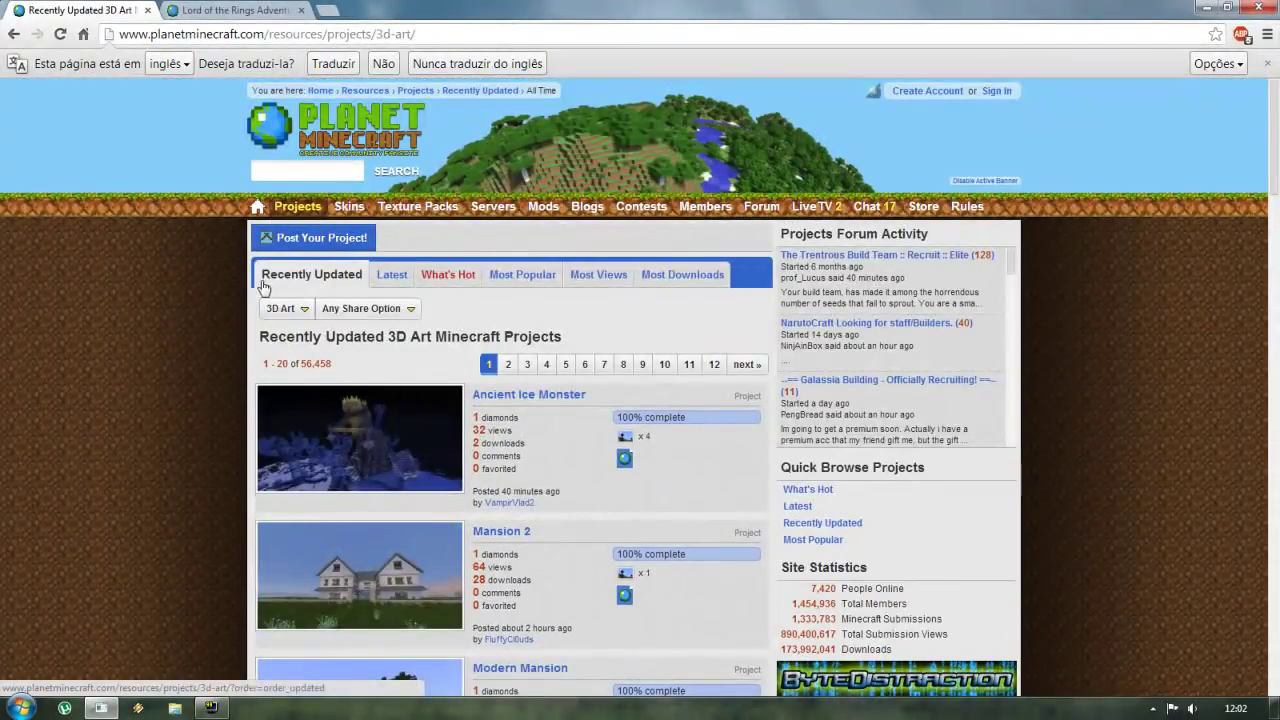
# Filter the recently updated projects by the Challenge / Adventure category and look over the first entries
pyautogui.click(302, 309)
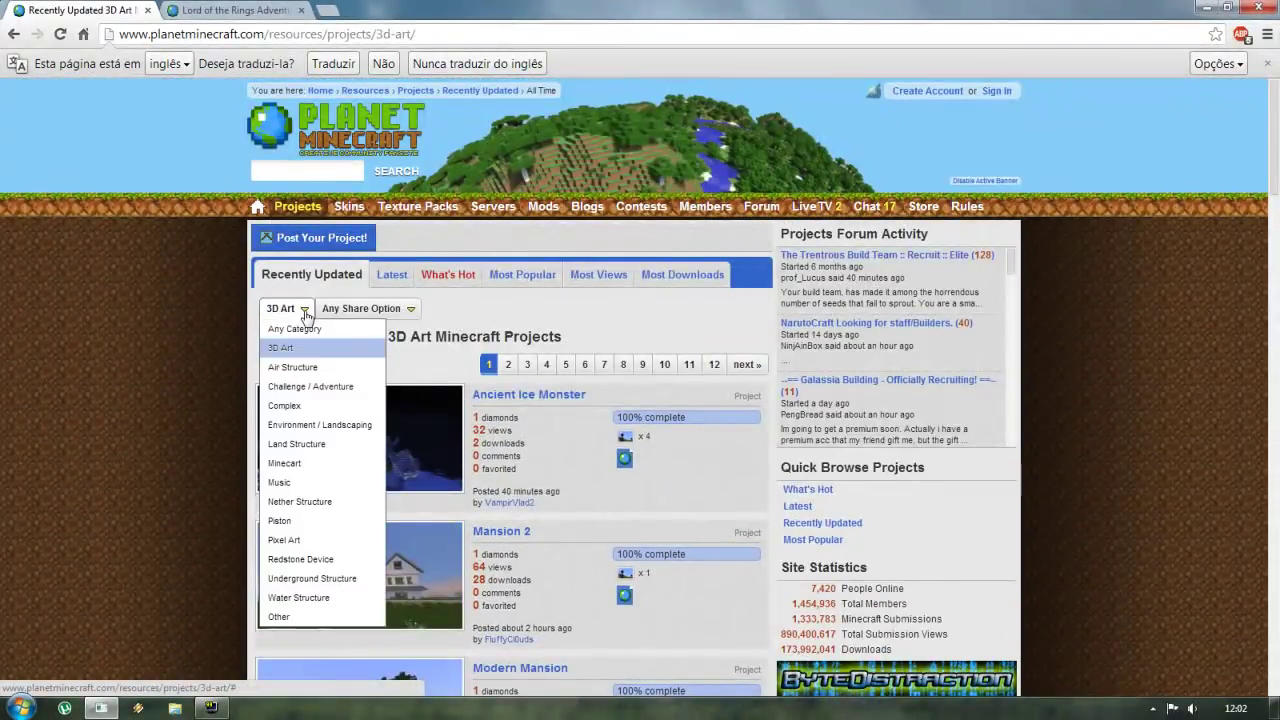
pyautogui.click(328, 389)
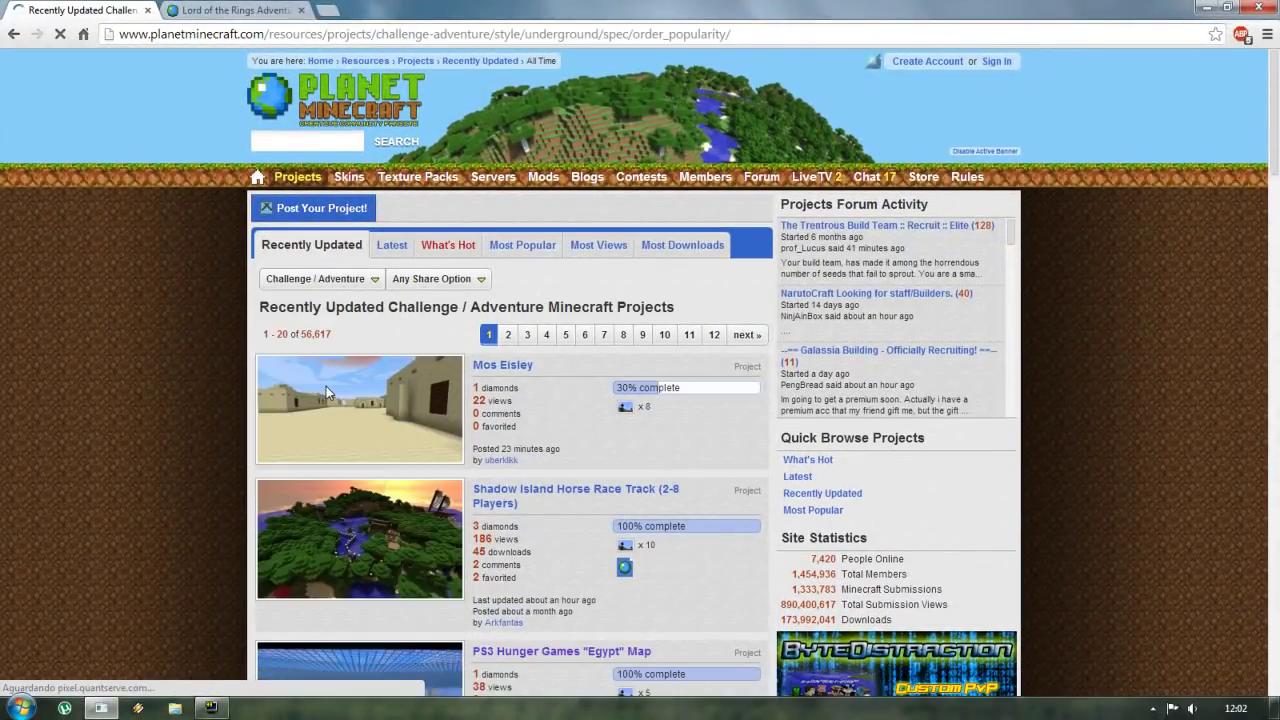
pyautogui.scroll(-5, 489, 522)
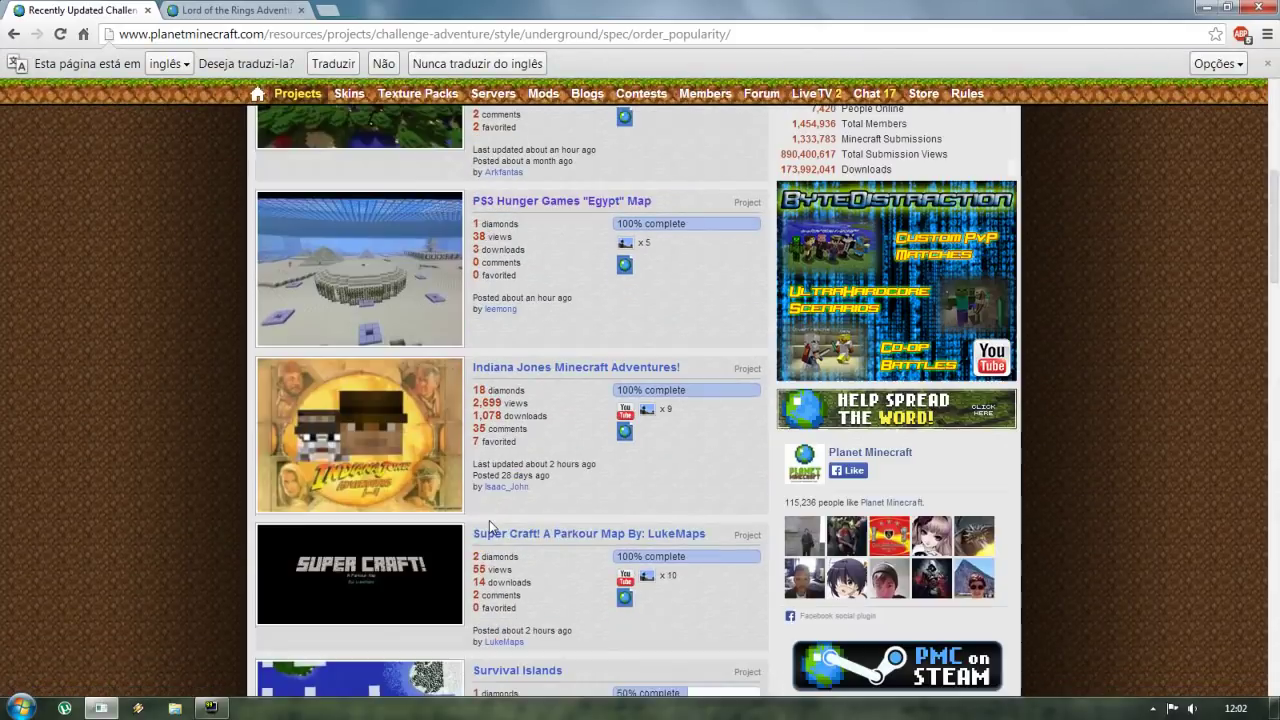
pyautogui.scroll(2, 489, 520)
pyautogui.scroll(2, 325, 313)
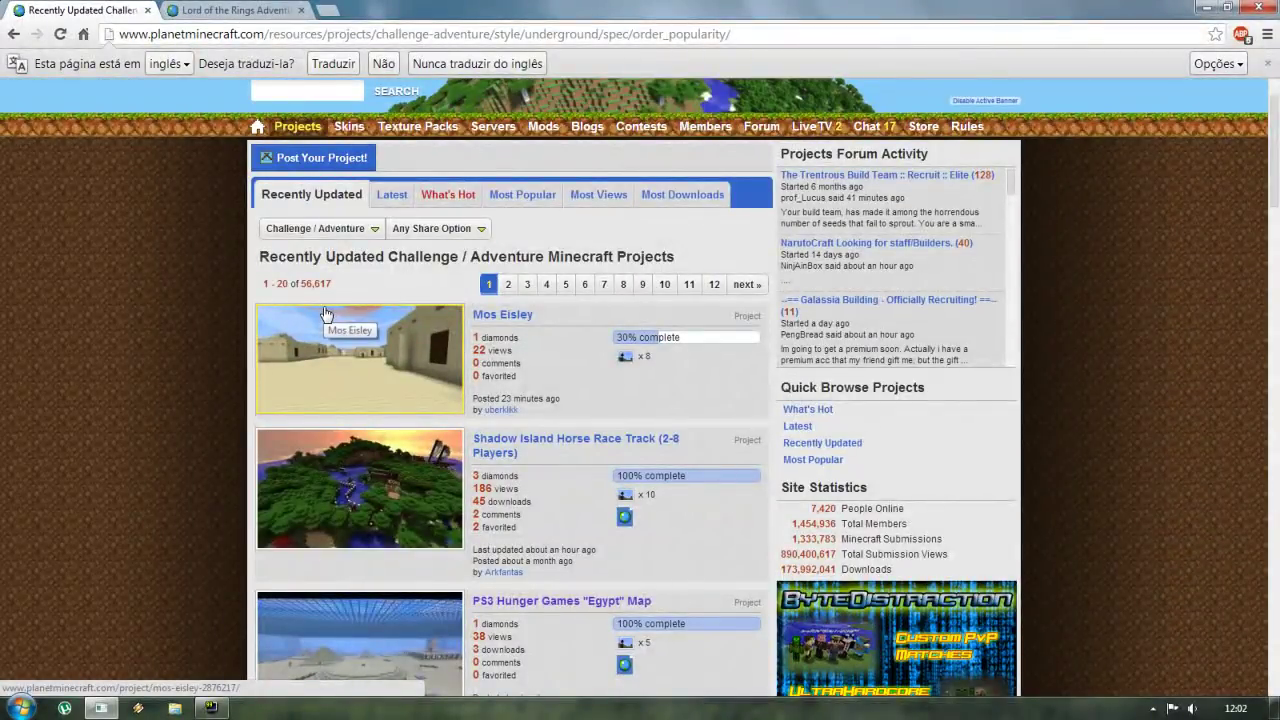
pyautogui.scroll(-3, 293, 457)
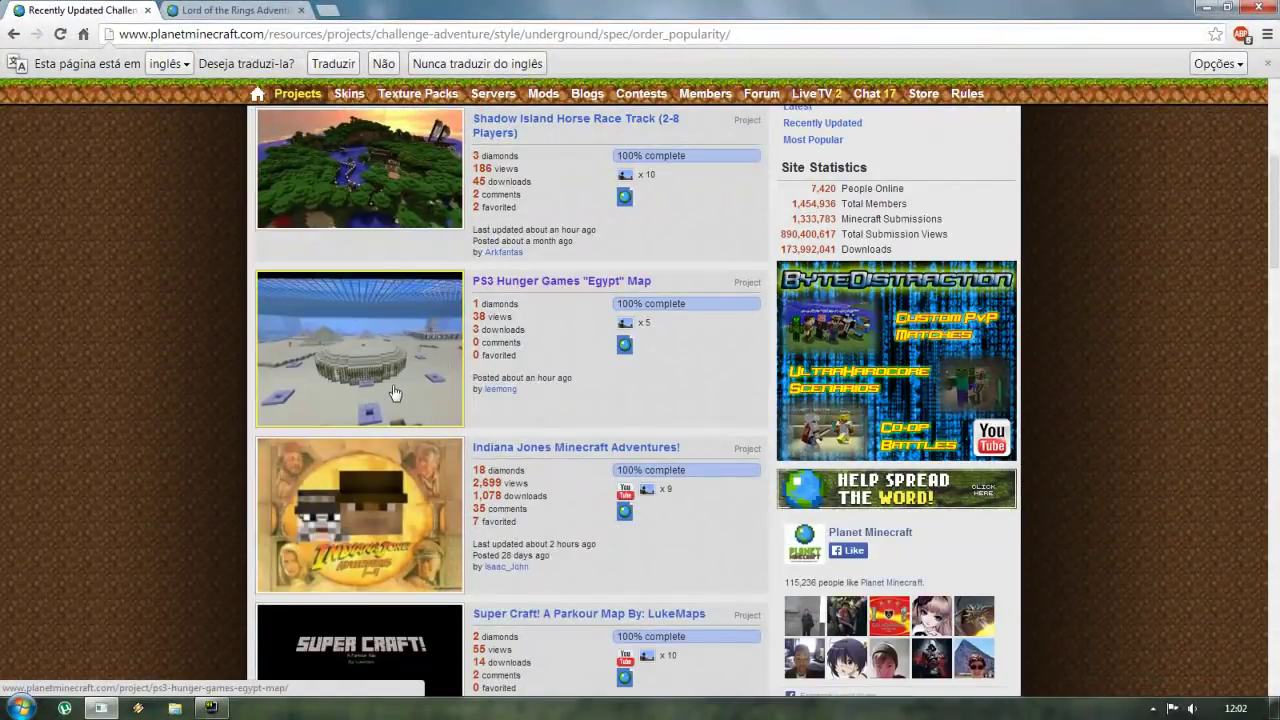
pyautogui.scroll(4, 397, 371)
pyautogui.click(317, 226)
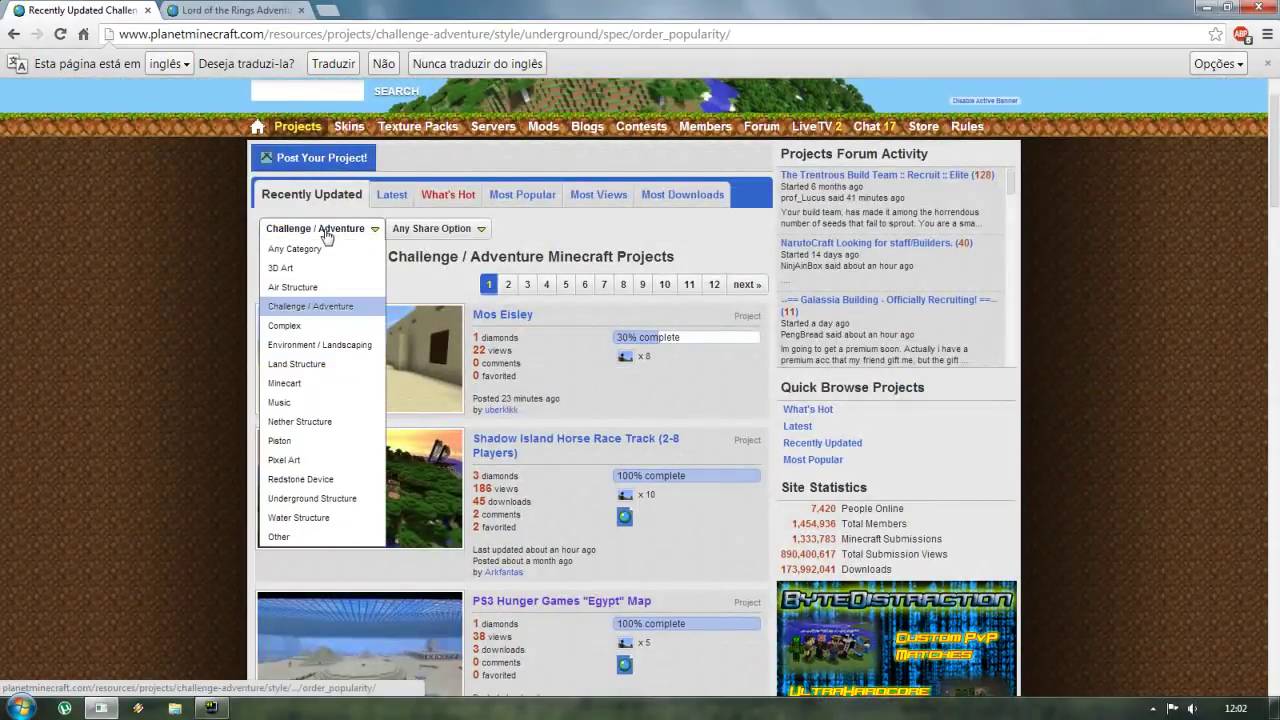
# Open the Indiana Jones Minecraft Adventures! project in a separate tab and view its pictures from Level 1 Temple Escape to Level 4 The Sankara Stones
pyautogui.scroll(-5, 400, 405)
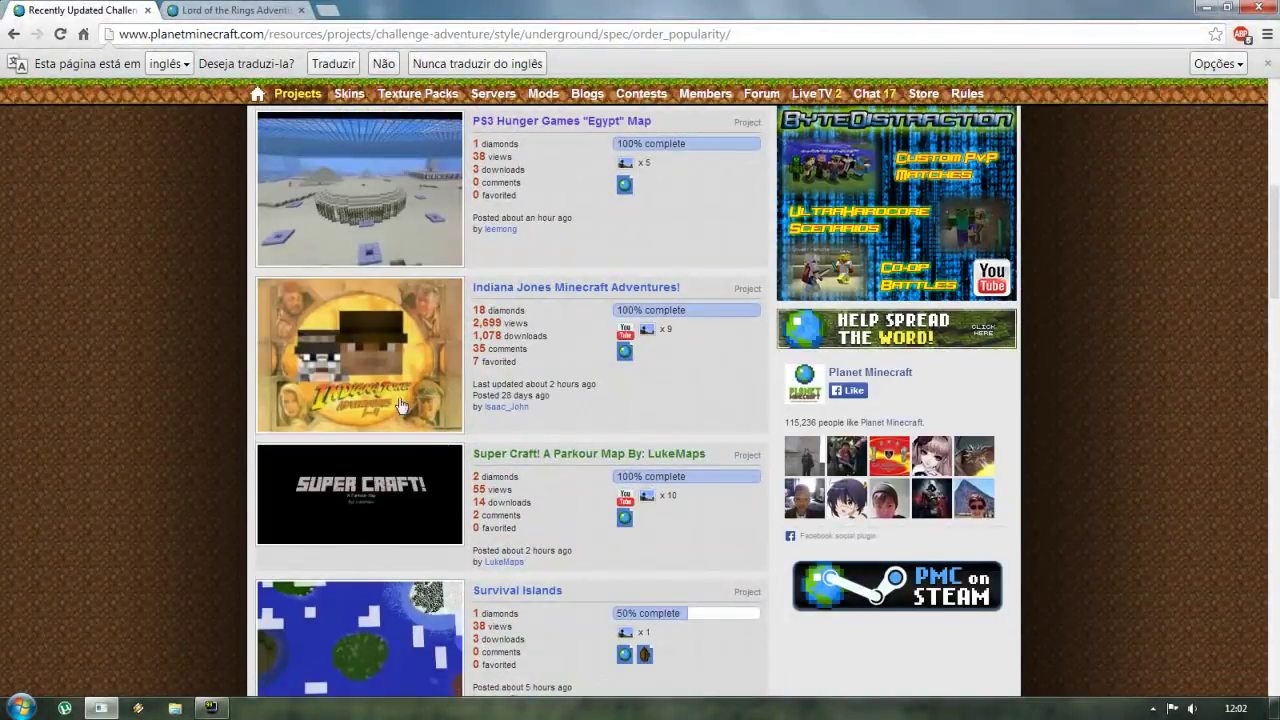
pyautogui.middleClick(540, 288)
pyautogui.click(264, 9)
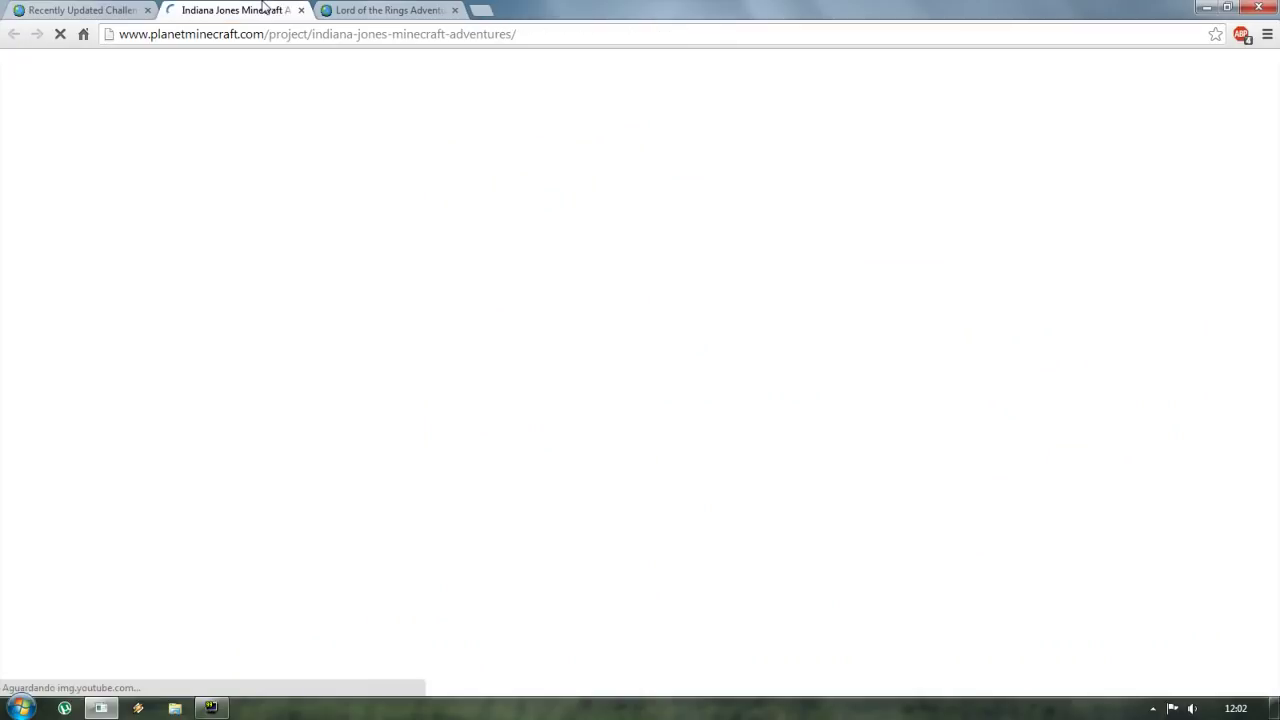
pyautogui.scroll(-3, 464, 459)
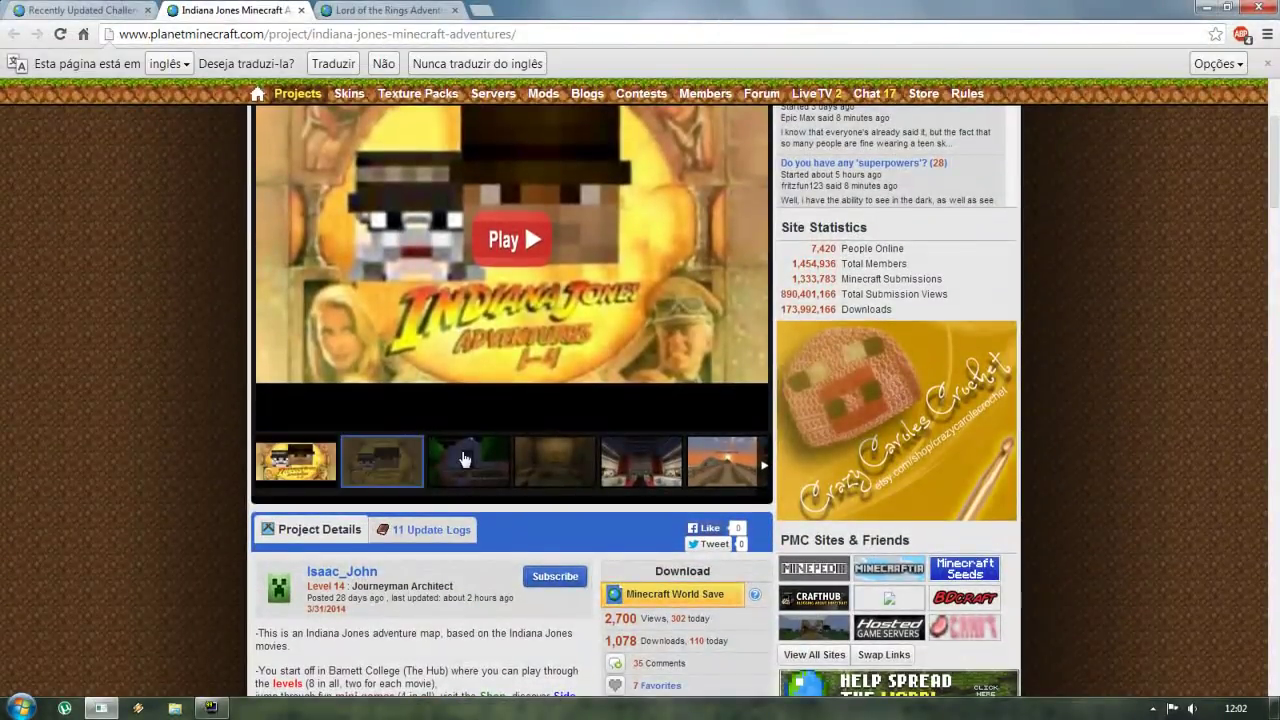
pyautogui.click(464, 459)
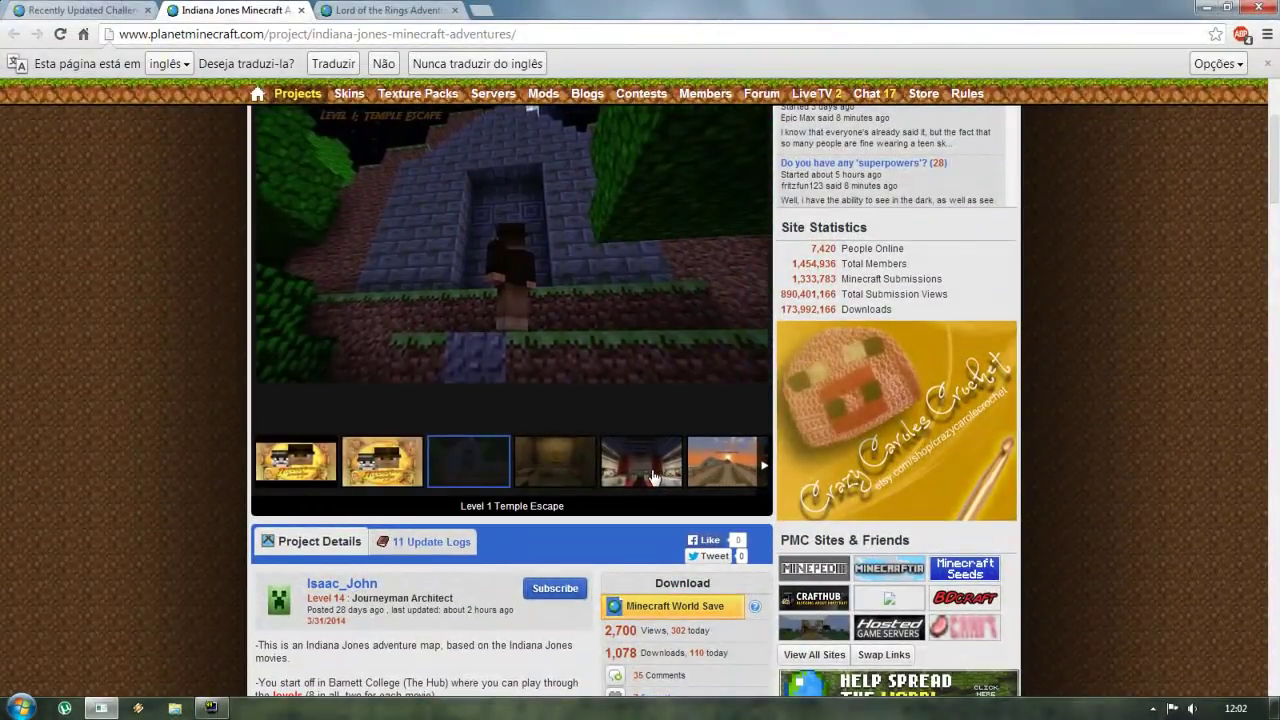
pyautogui.click(655, 477)
pyautogui.click(710, 461)
pyautogui.scroll(1, 708, 459)
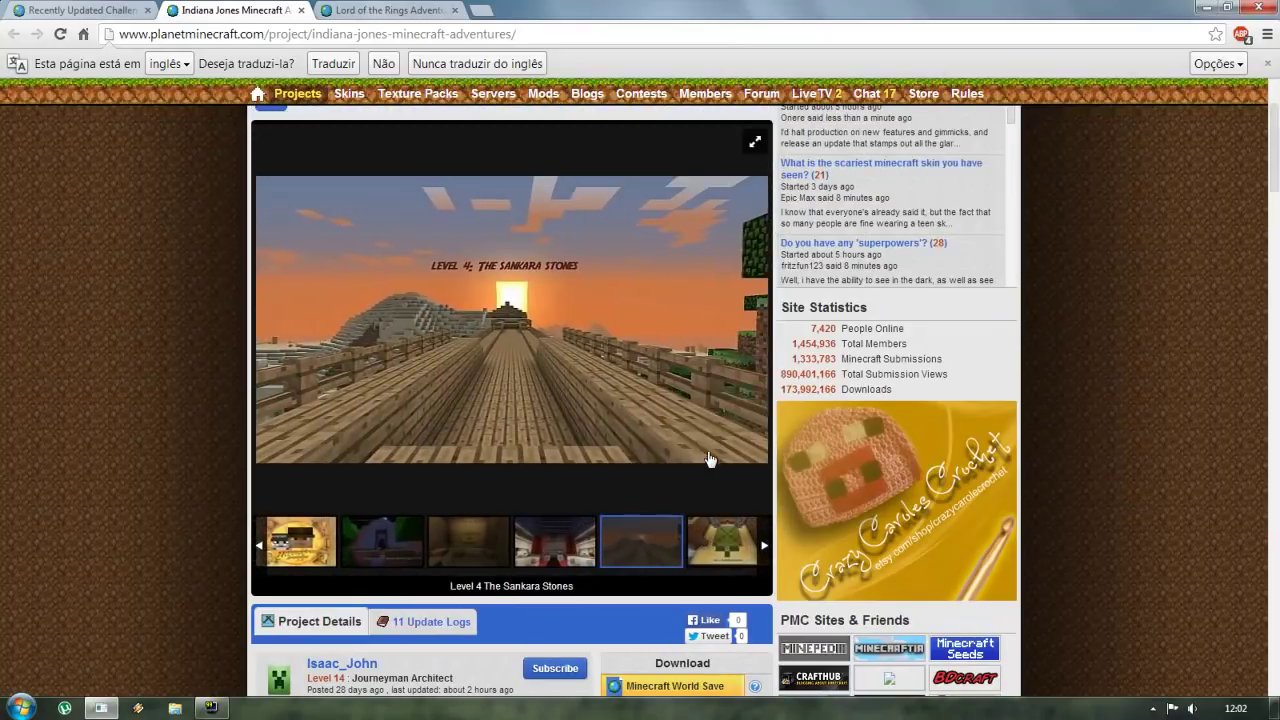
# View the remaining Indiana Jones level pictures up to Level 8 The Crystal Skull, and close the project's tab
pyautogui.click(766, 552)
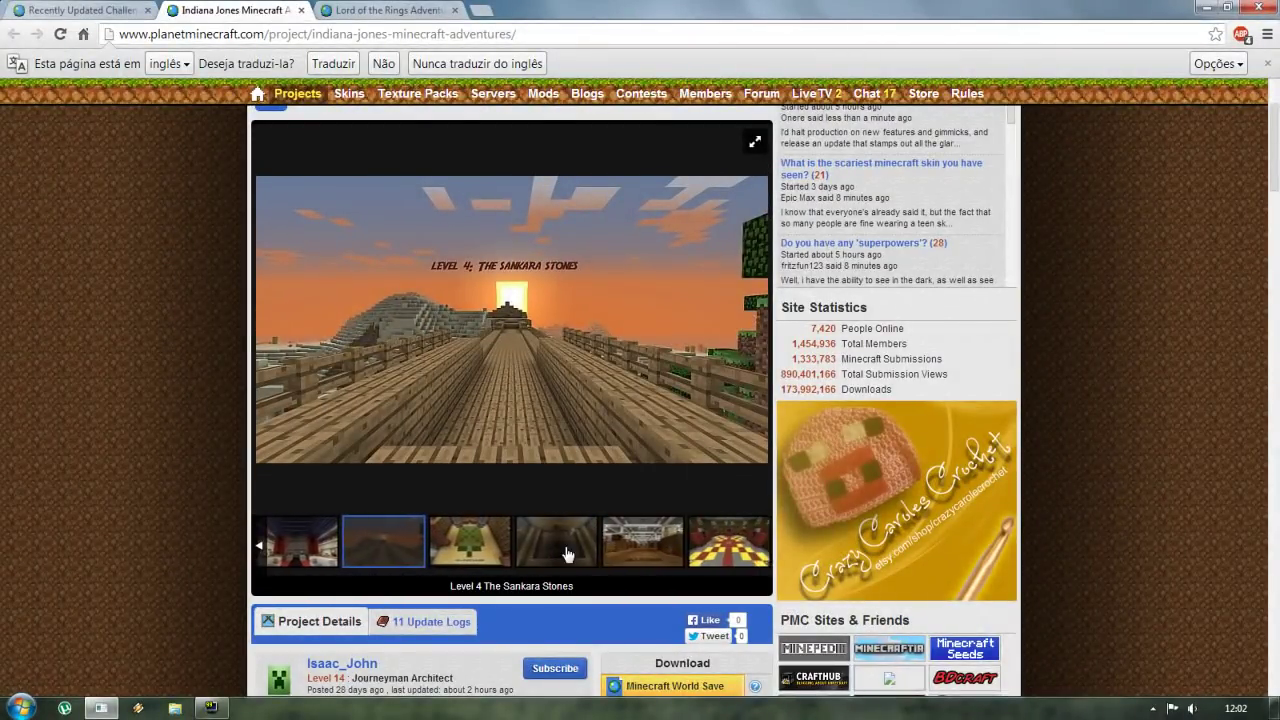
pyautogui.click(555, 545)
pyautogui.click(652, 558)
pyautogui.click(613, 388)
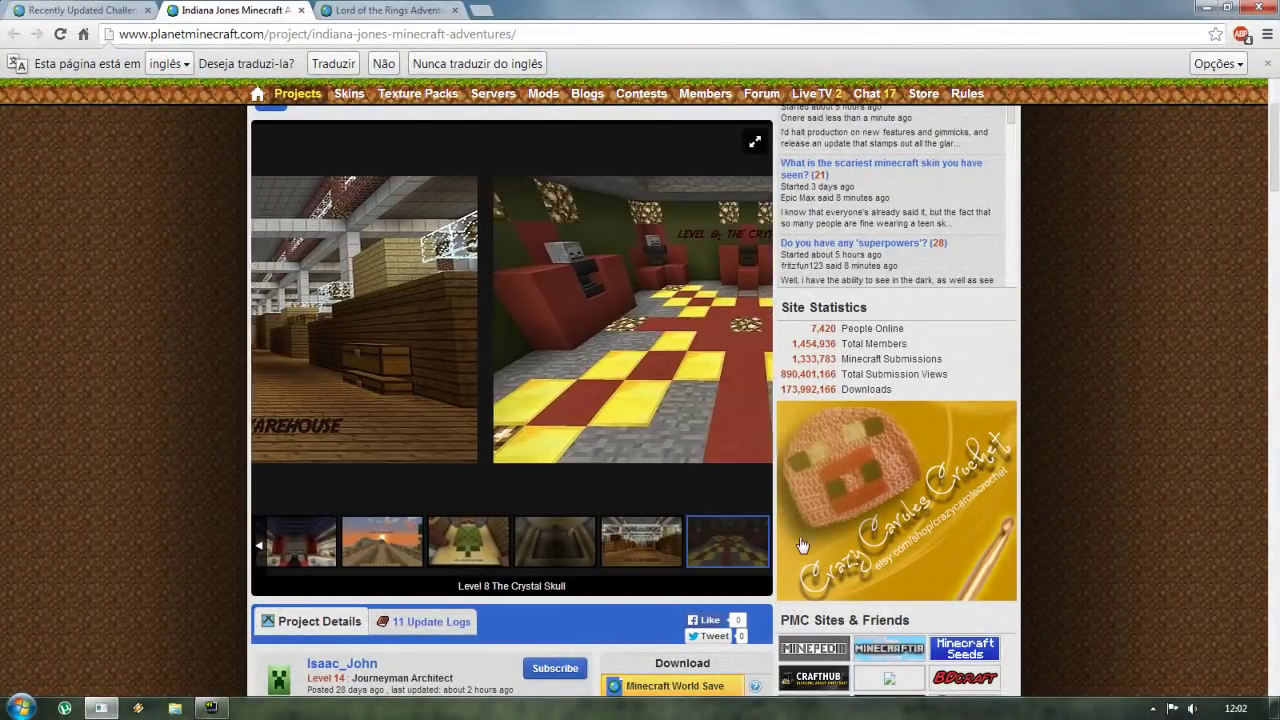
pyautogui.click(301, 10)
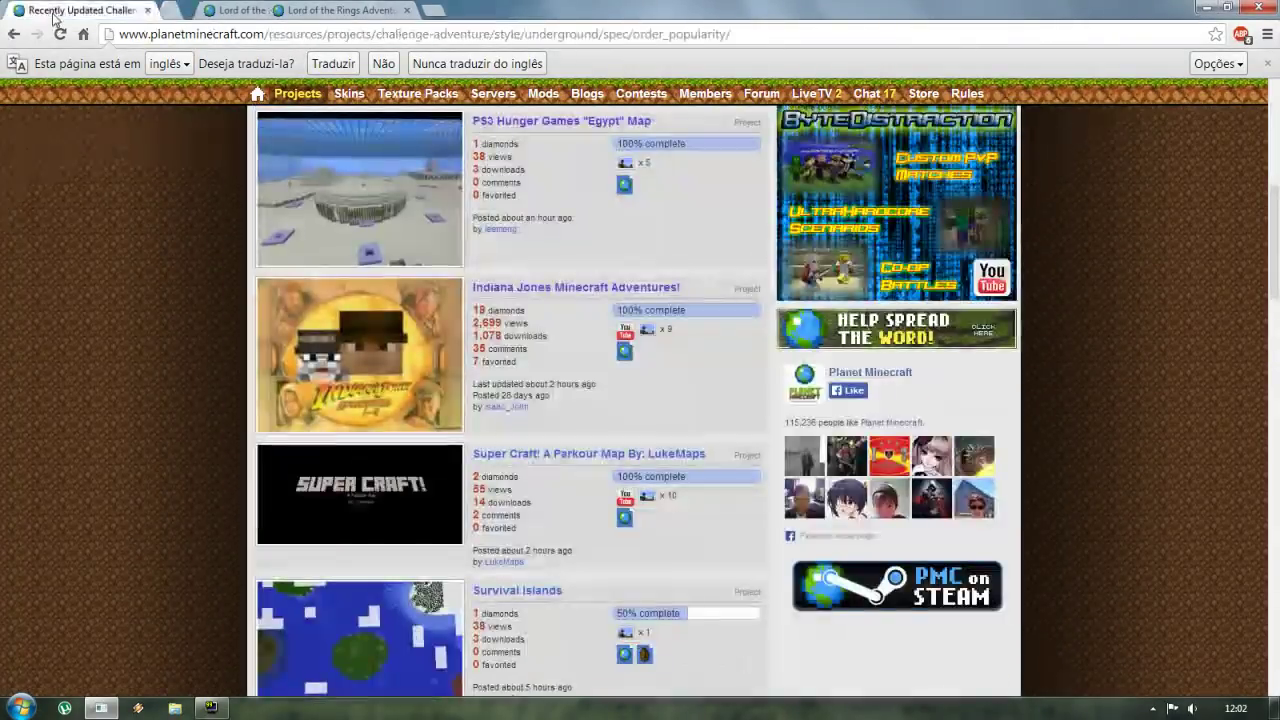
# Look through the remaining Challenge / Adventure projects on the first results page and return to the start of the list
pyautogui.scroll(-2, 540, 497)
pyautogui.scroll(-10, 537, 497)
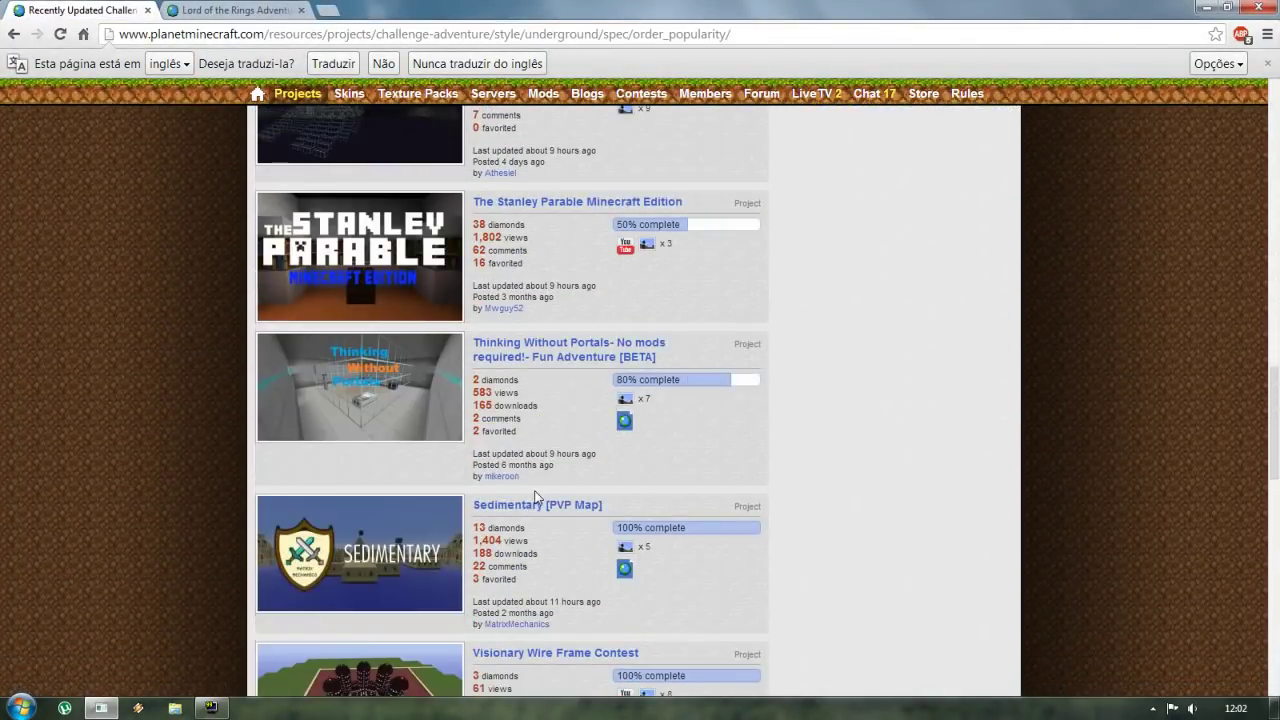
pyautogui.scroll(-5, 347, 502)
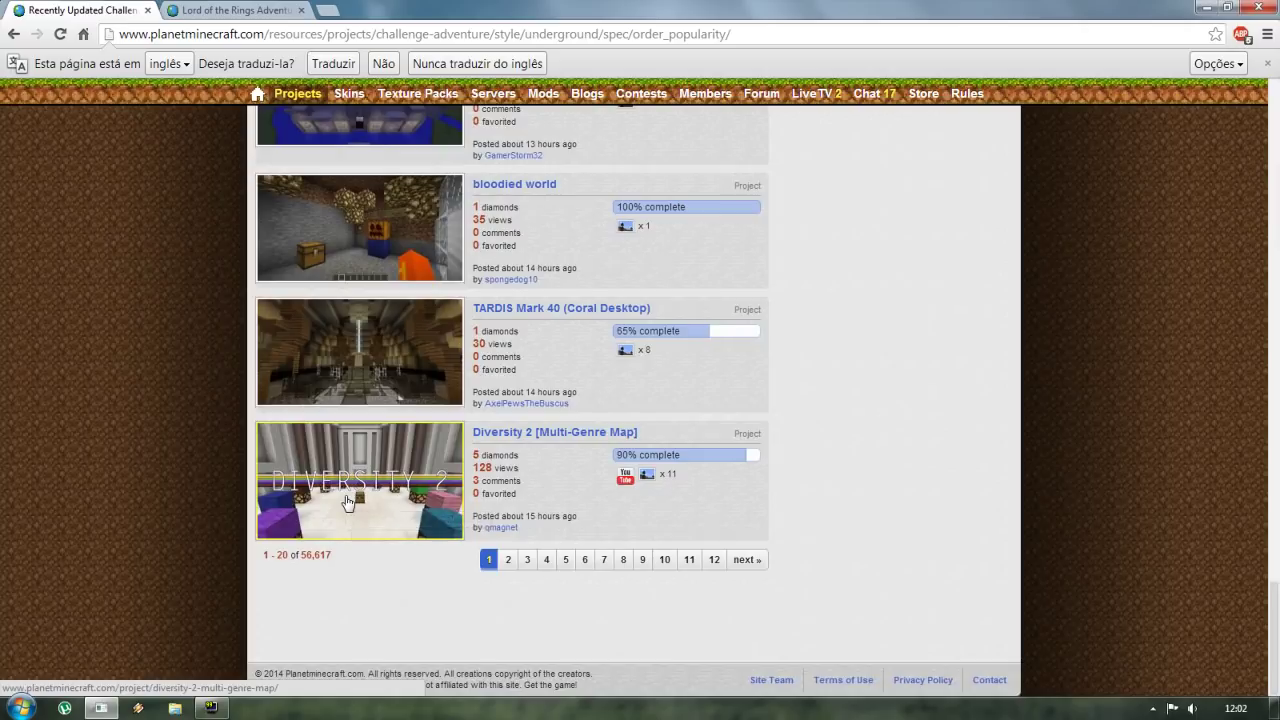
pyautogui.scroll(13, 347, 502)
pyautogui.scroll(8, 347, 502)
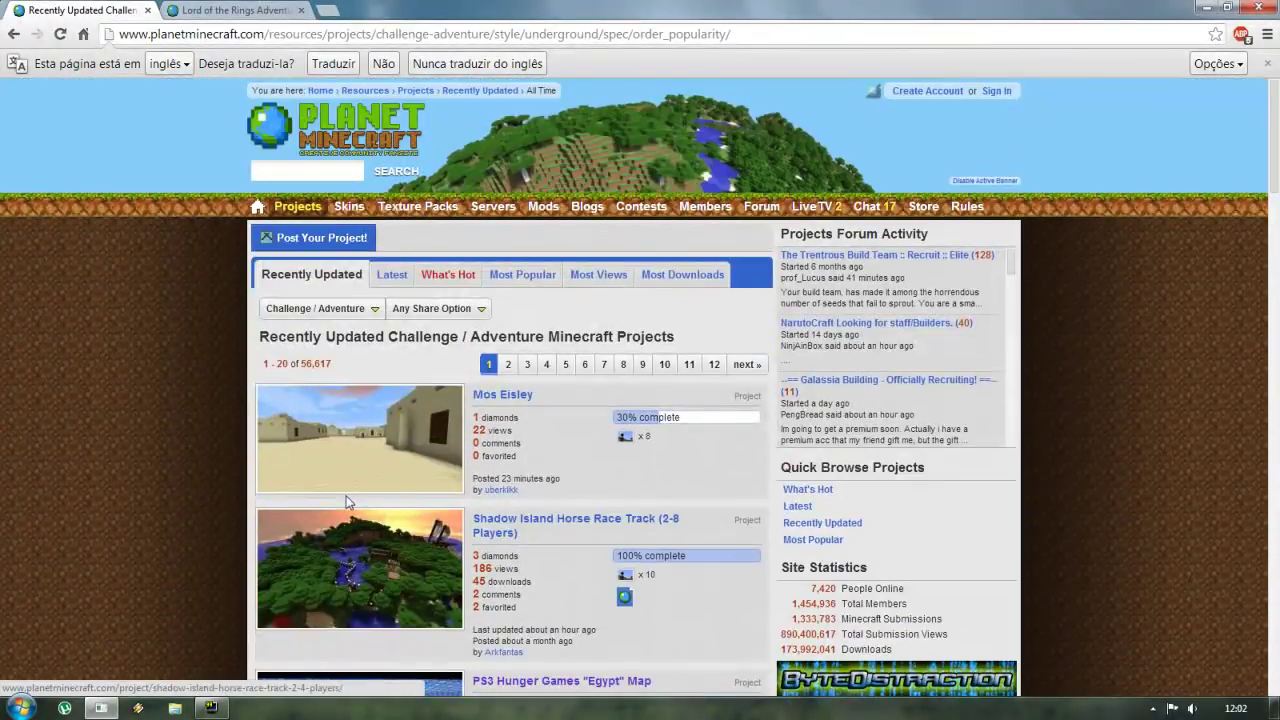
# Switch the project category to Land Structure and look through the first page of its projects
pyautogui.click(358, 310)
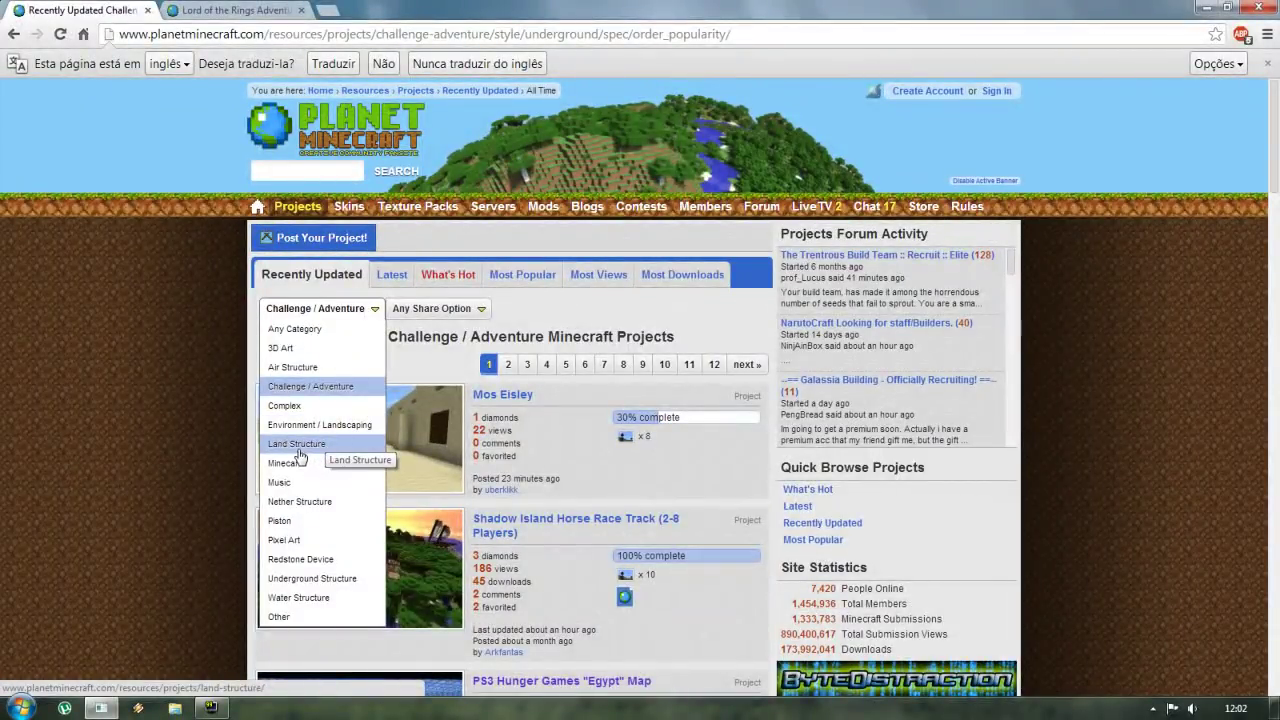
pyautogui.click(298, 450)
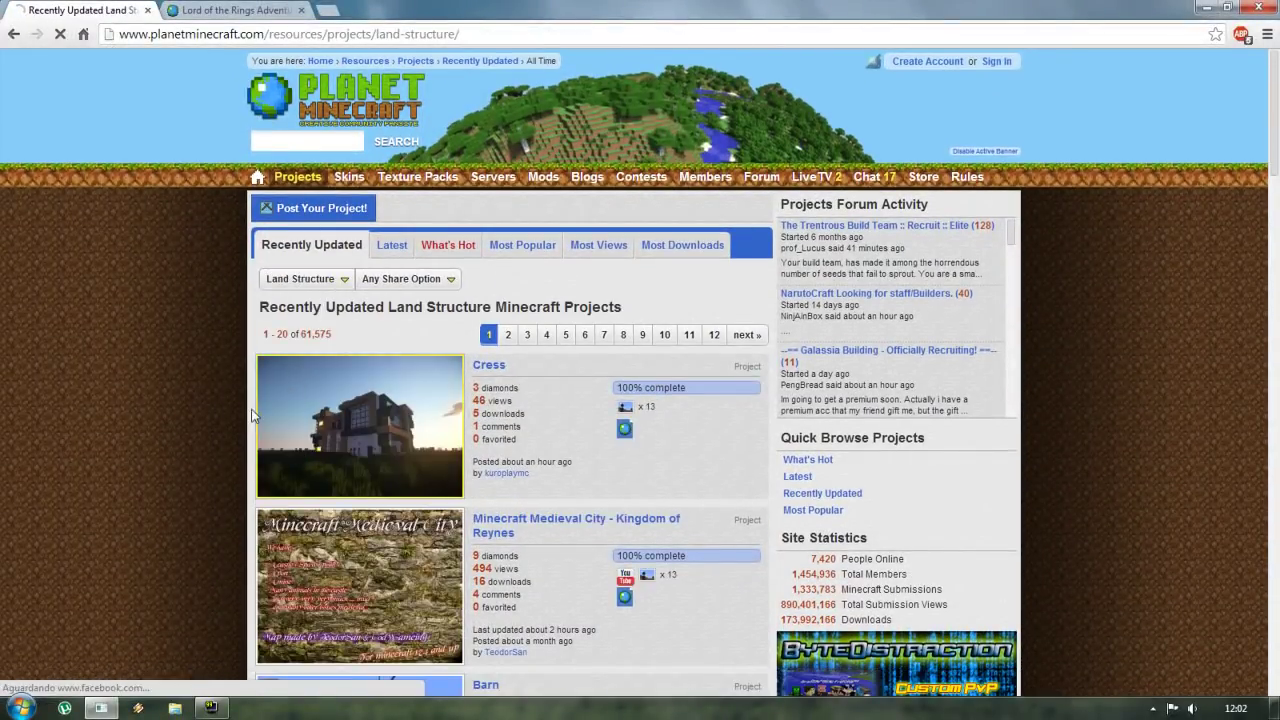
pyautogui.scroll(-15, 528, 422)
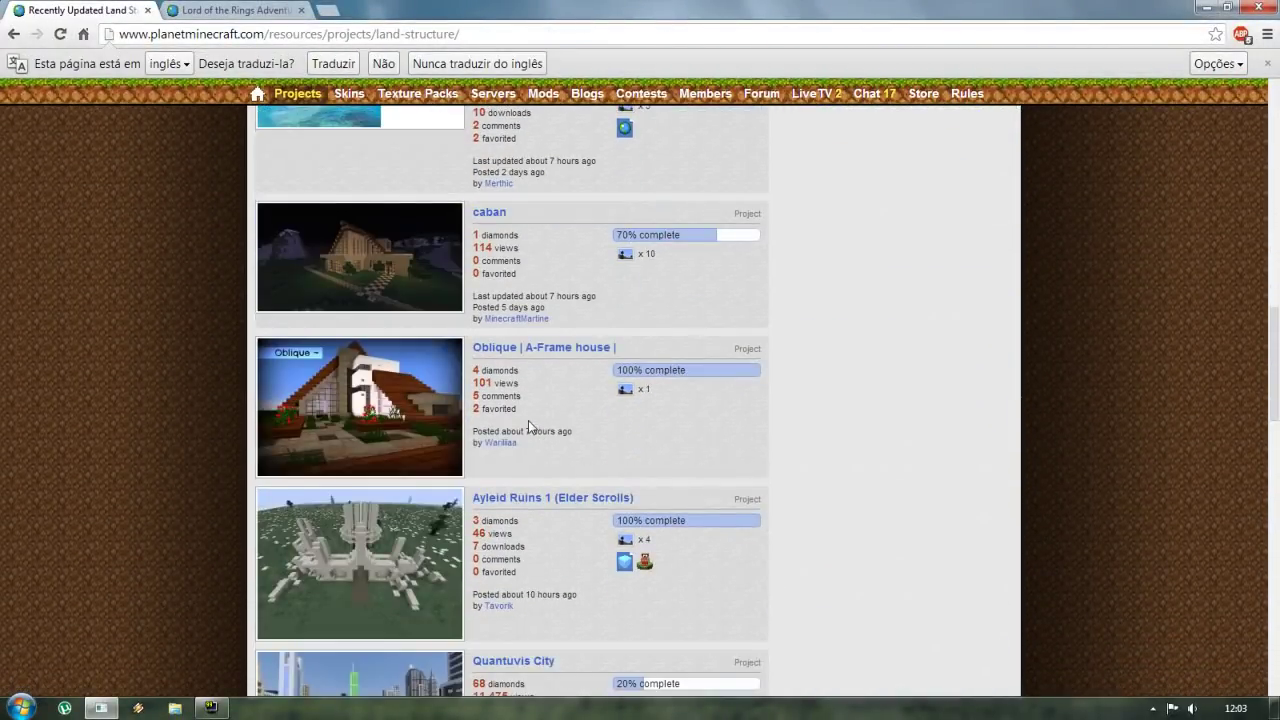
pyautogui.scroll(-9, 527, 422)
pyautogui.scroll(5, 526, 422)
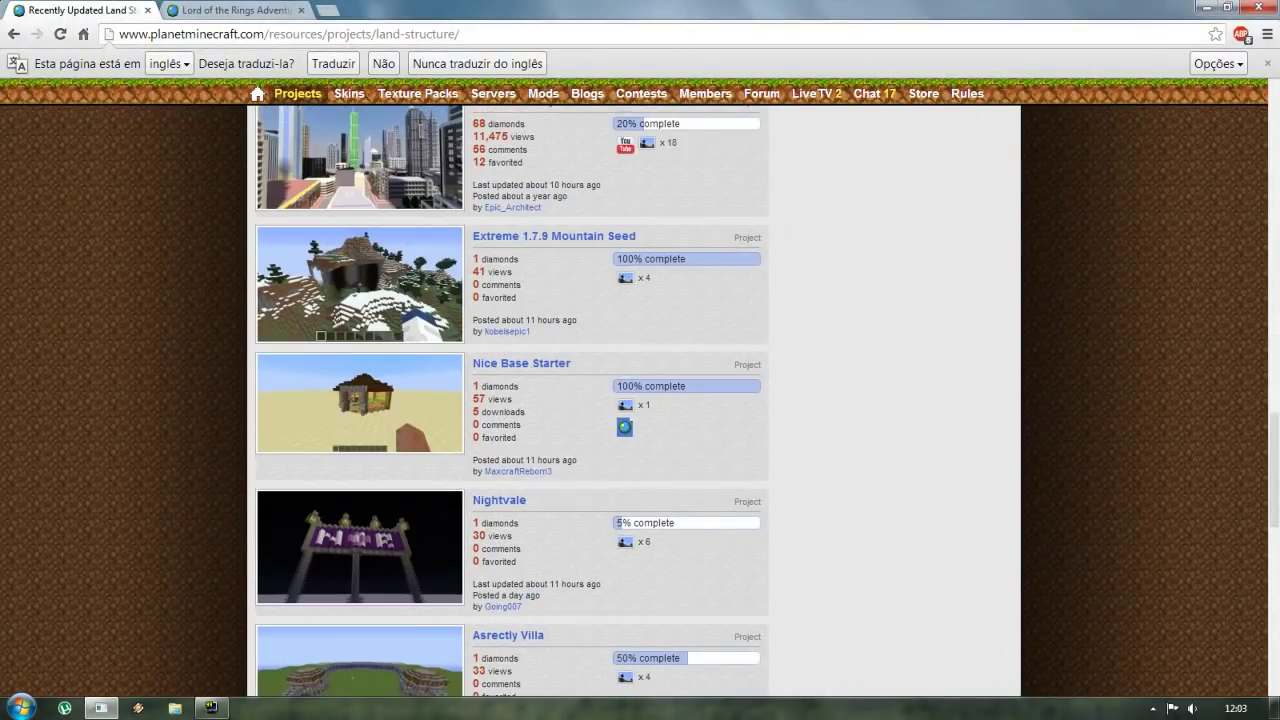
pyautogui.scroll(-5, 358, 372)
pyautogui.scroll(20, 355, 371)
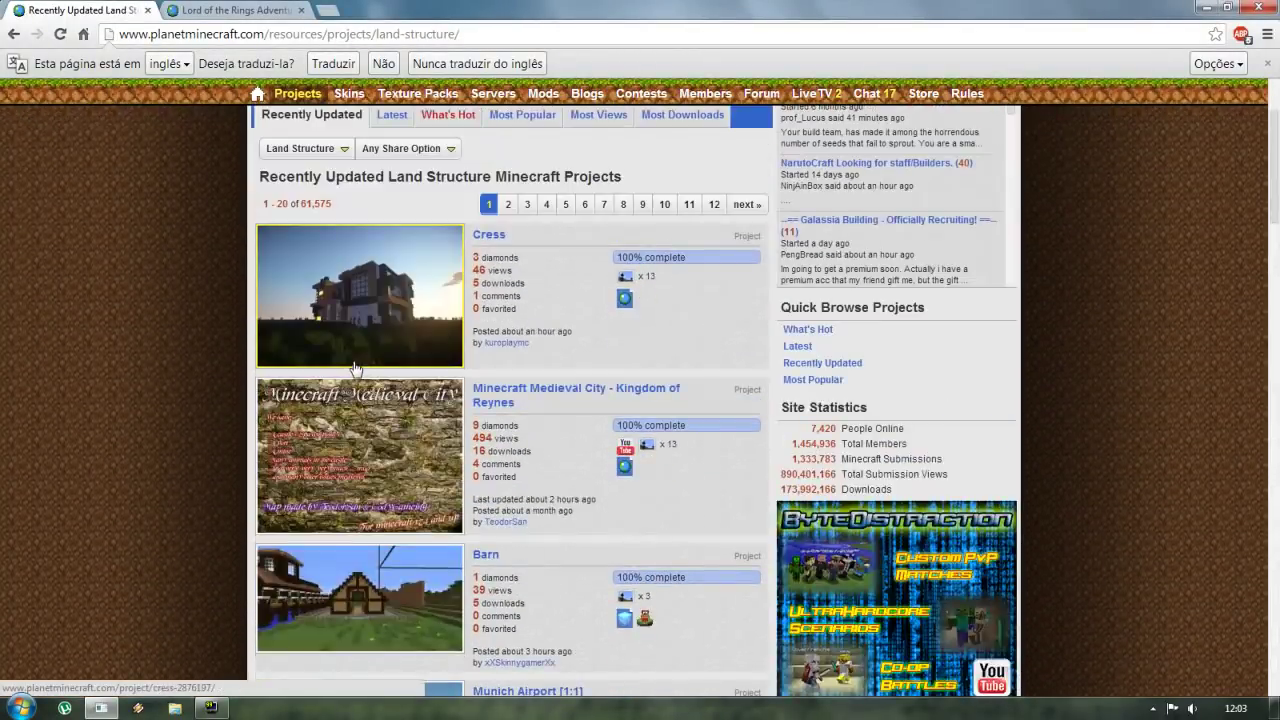
# Switch the project category to Environment / Landscaping and look through its recently updated projects
pyautogui.click(303, 148)
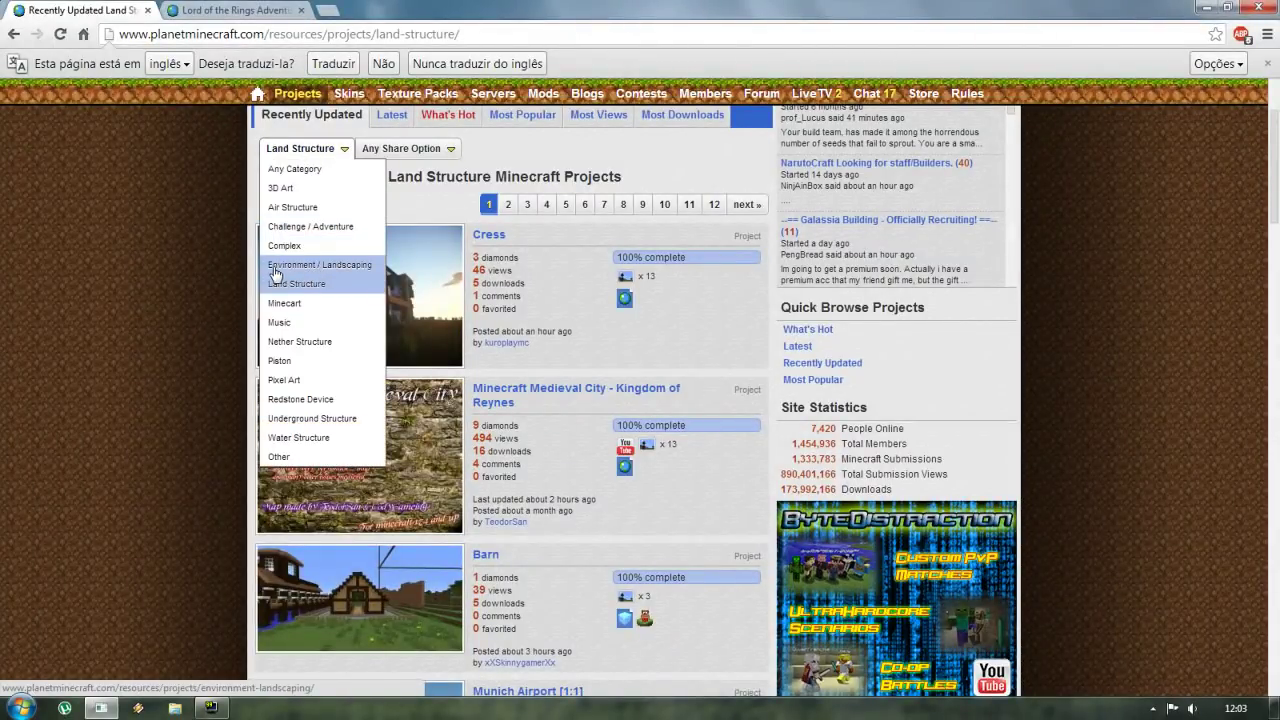
pyautogui.click(352, 268)
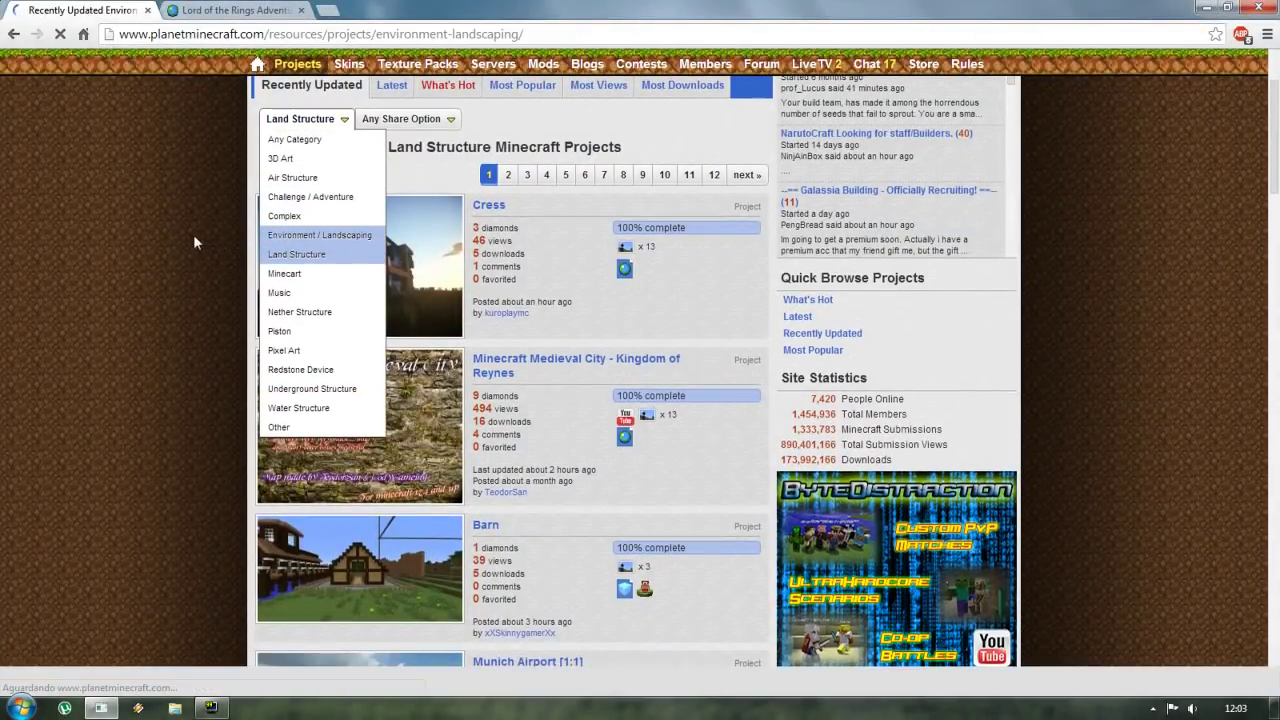
pyautogui.scroll(-8, 548, 395)
pyautogui.scroll(-6, 548, 399)
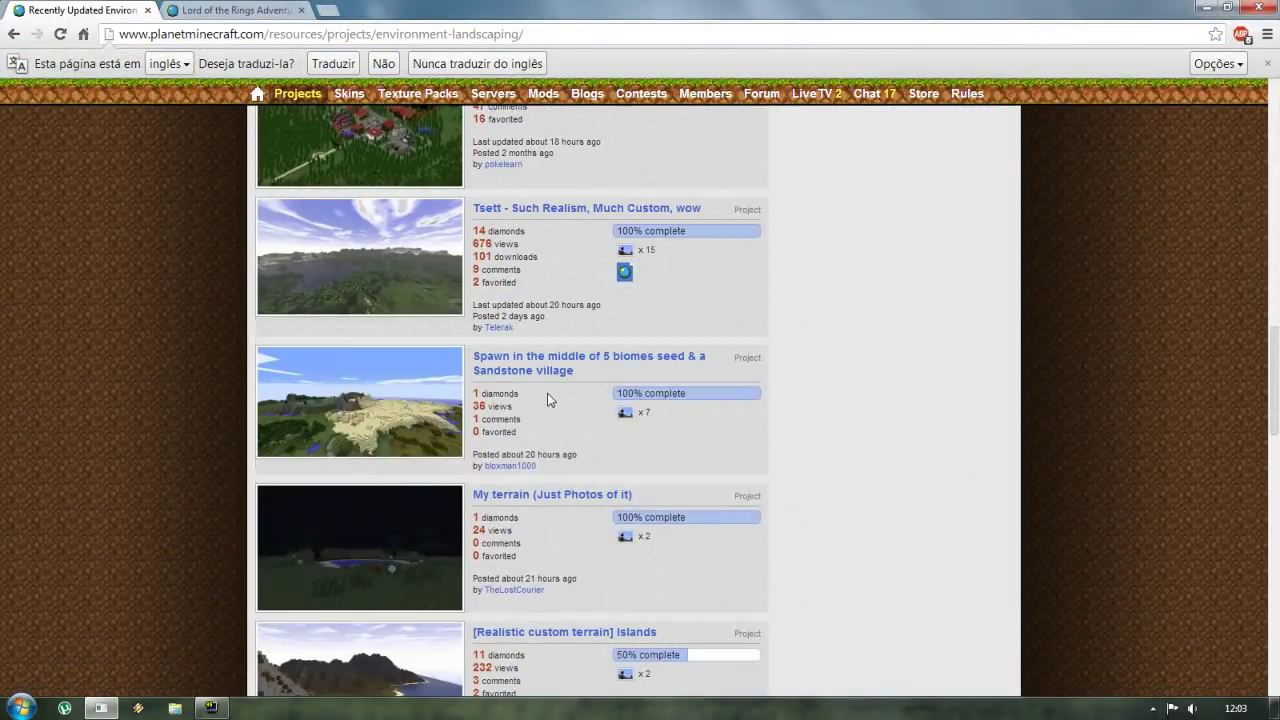
pyautogui.scroll(7, 548, 399)
pyautogui.scroll(-1, 548, 399)
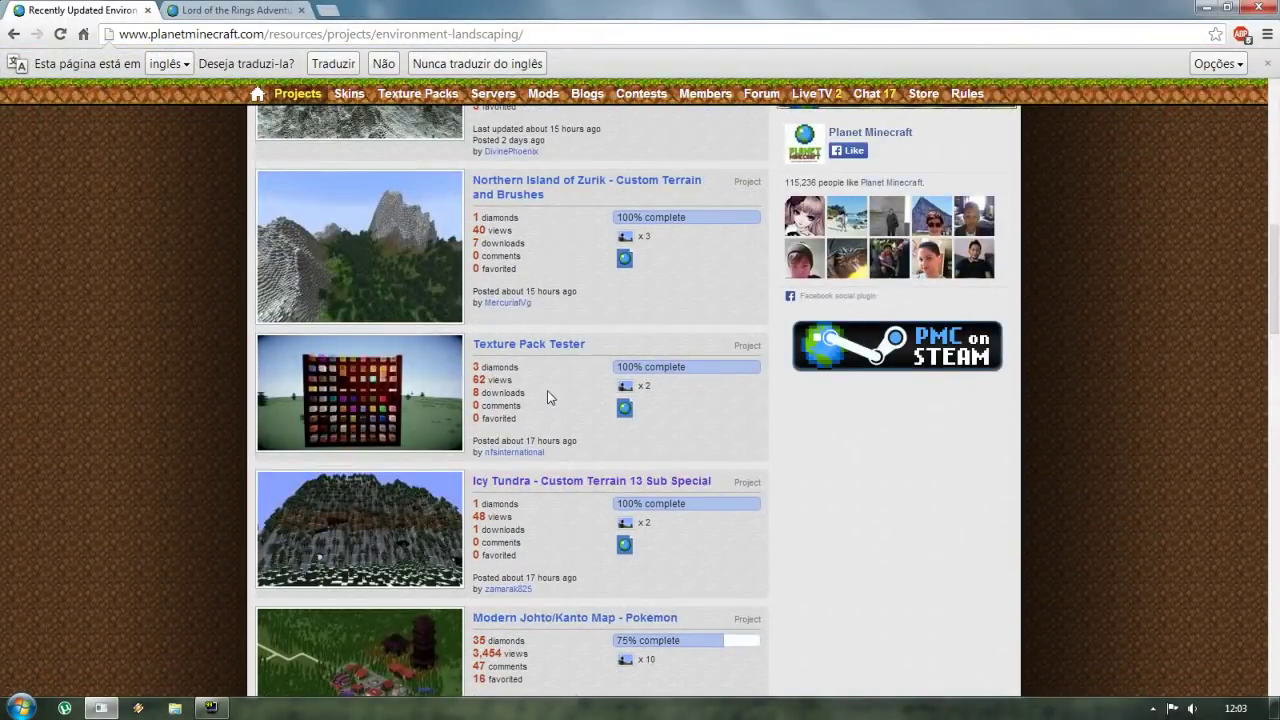
pyautogui.scroll(4, 547, 398)
pyautogui.scroll(-10, 547, 398)
# View The Territory of Life / Le Territoire de la Vie project and its pictures in a separate tab, and close that tab
pyautogui.scroll(-7, 548, 396)
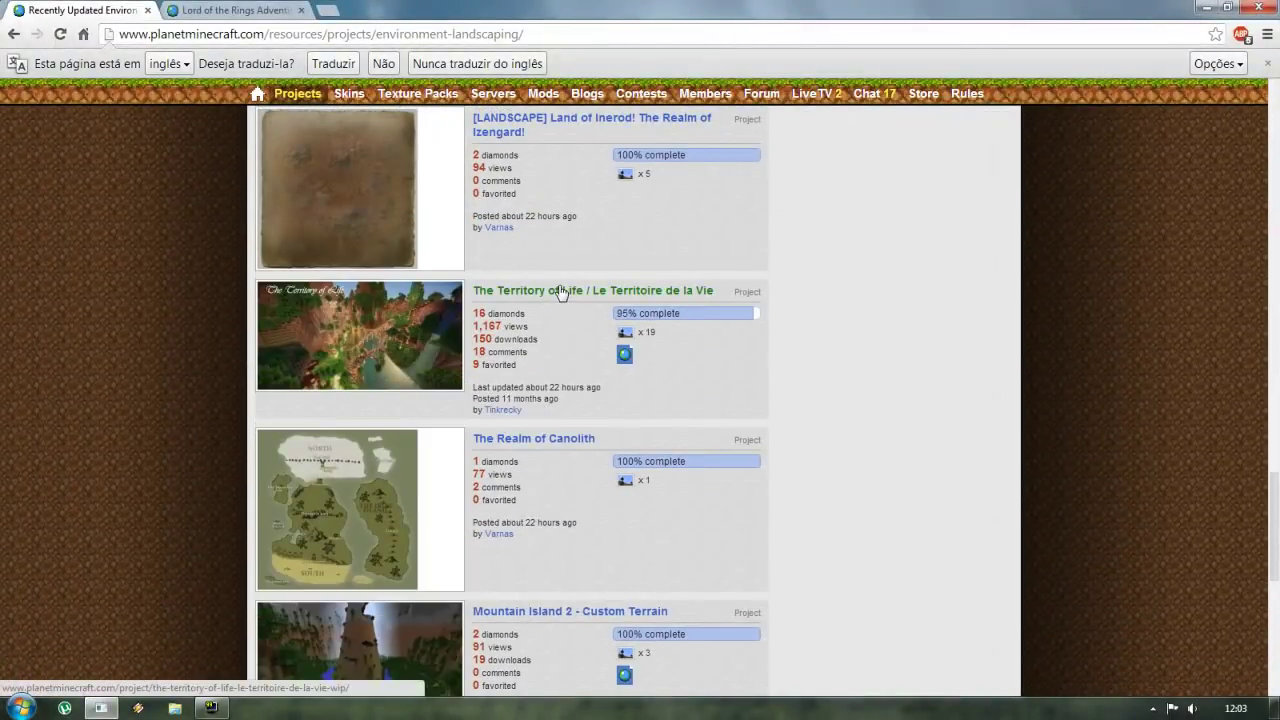
pyautogui.middleClick(556, 291)
pyautogui.click(256, 8)
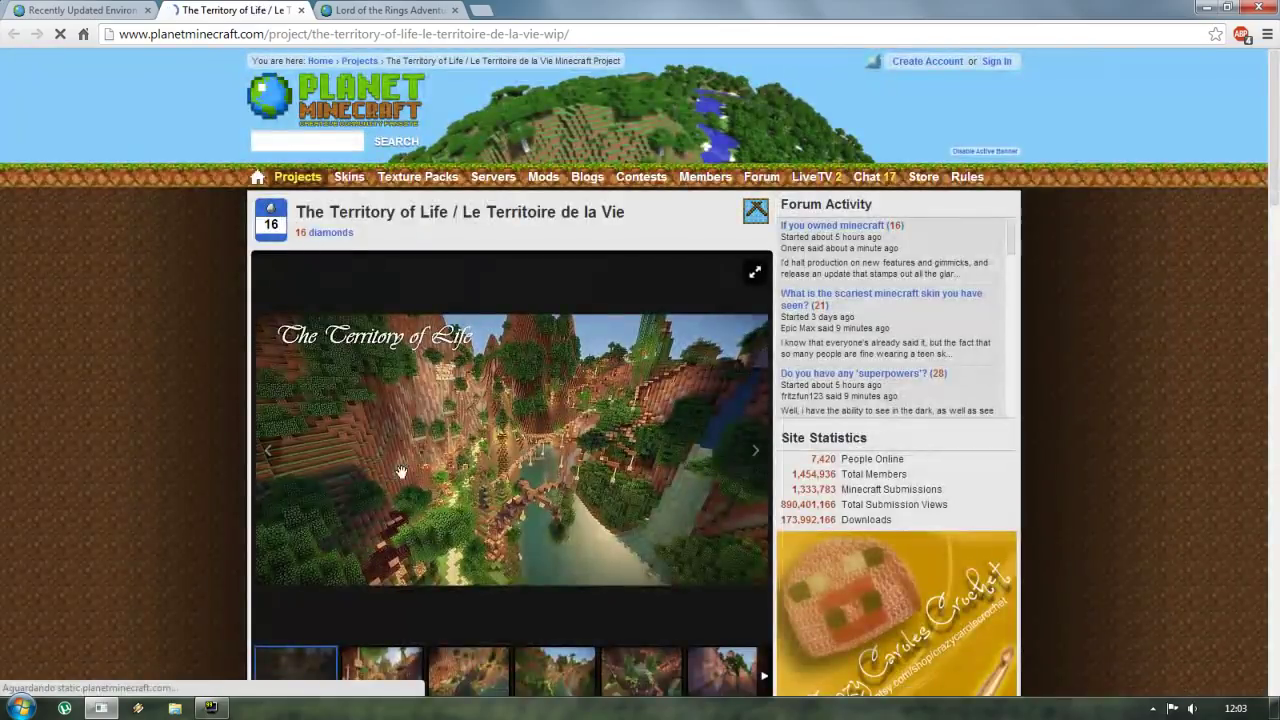
pyautogui.scroll(-2, 483, 527)
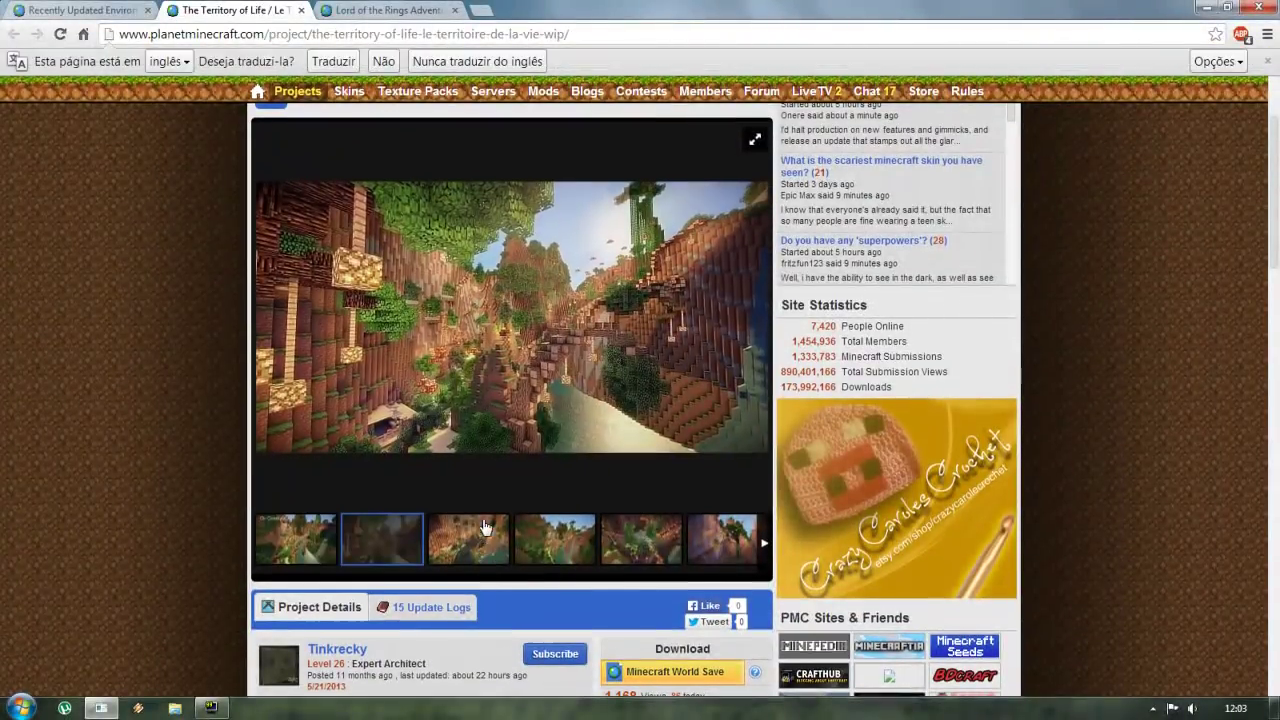
pyautogui.click(566, 541)
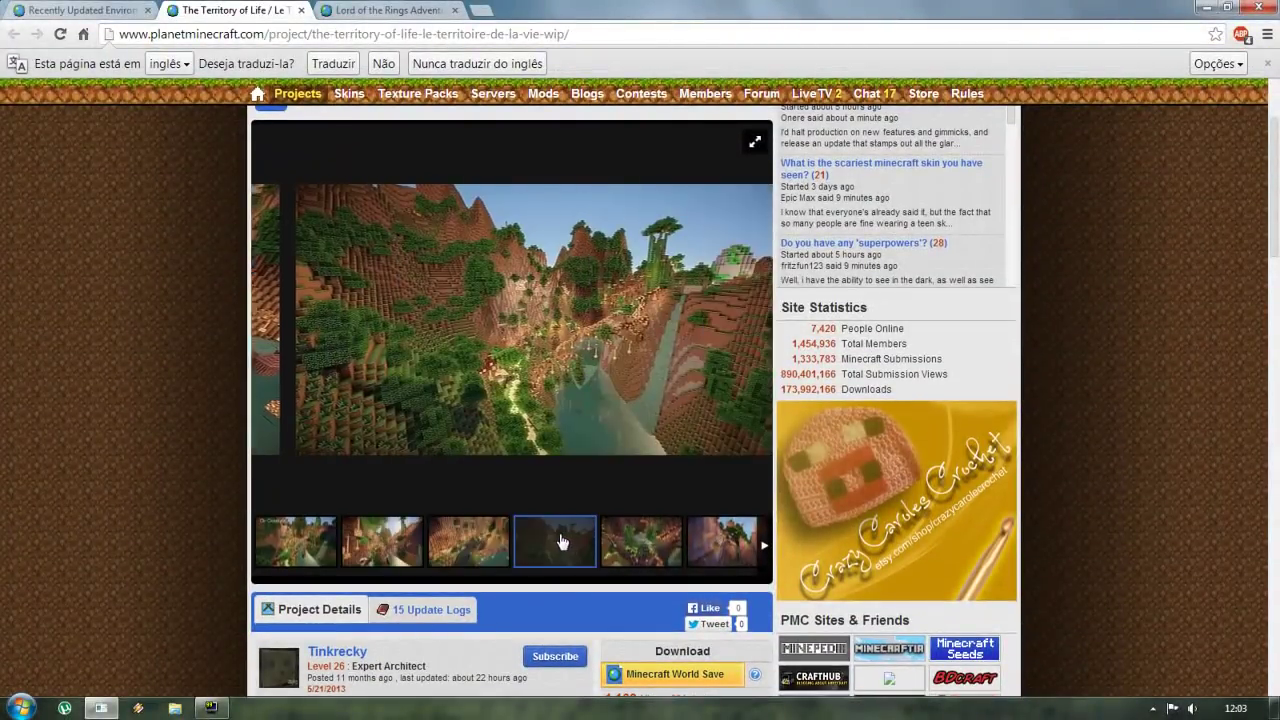
pyautogui.click(301, 10)
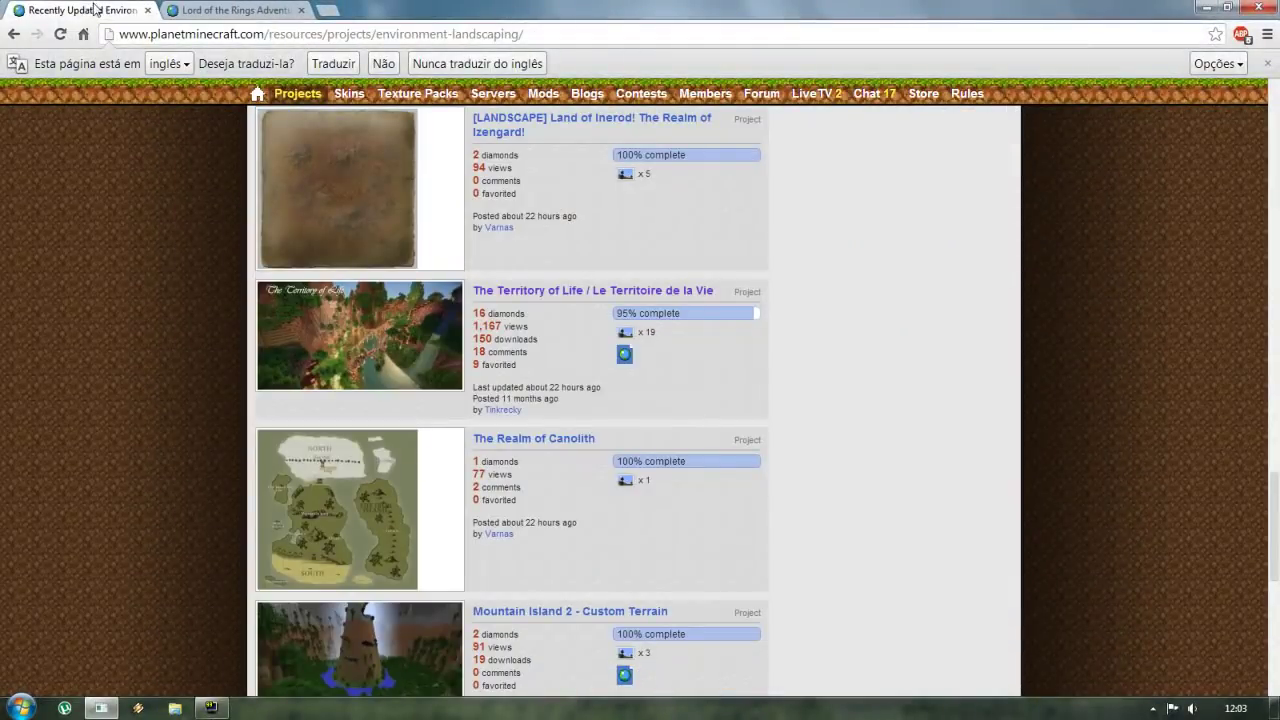
# Return to the start of the list, switch the project category to Pixel Art and look through its projects
pyautogui.scroll(10, 365, 265)
pyautogui.scroll(10, 365, 265)
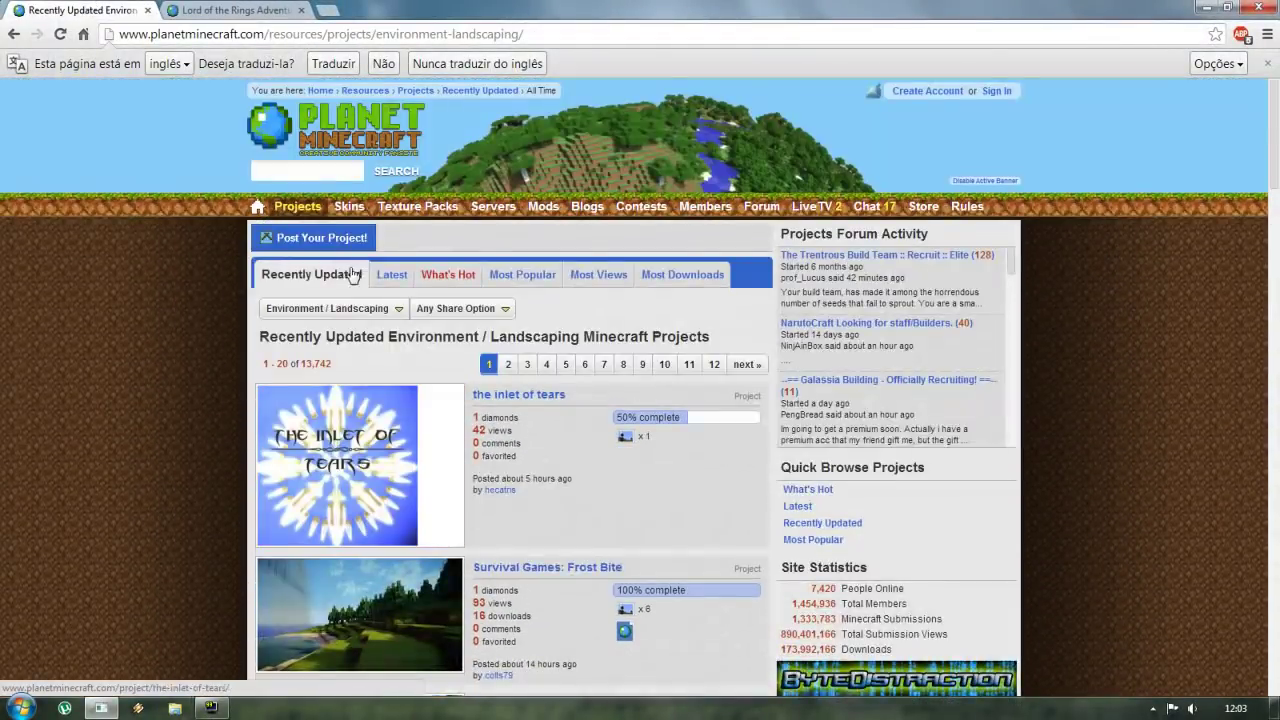
pyautogui.click(363, 308)
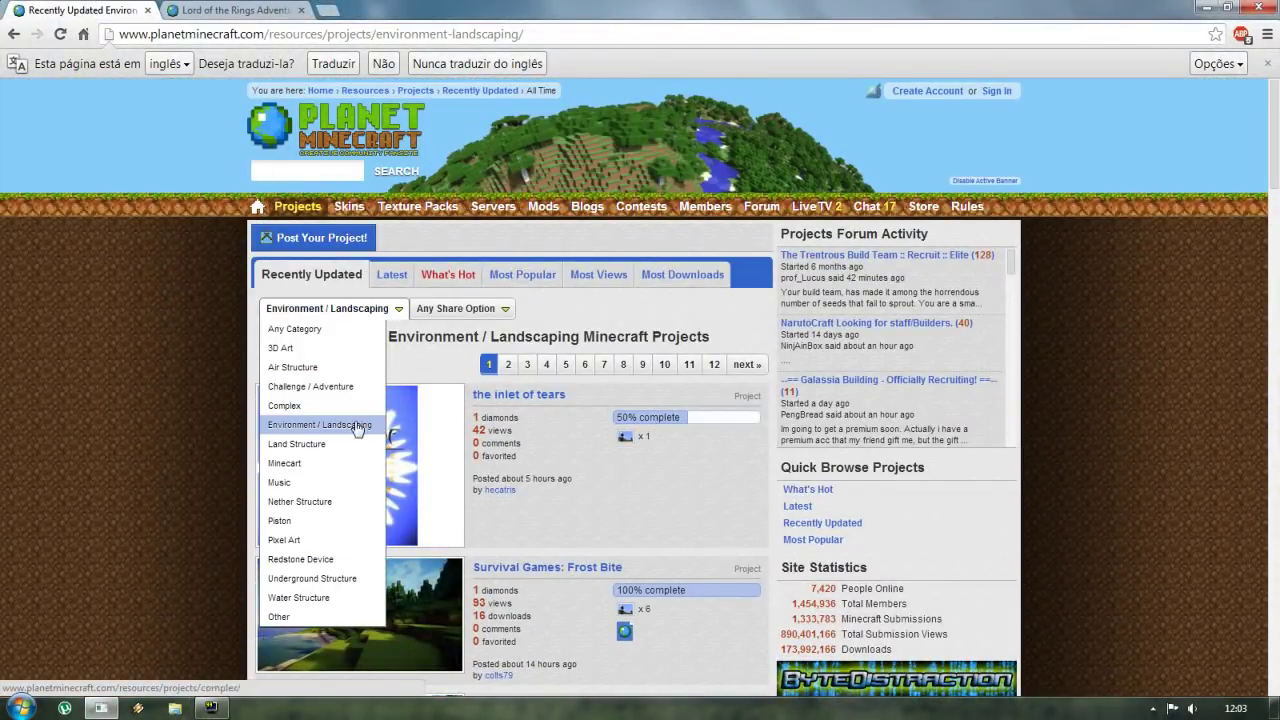
pyautogui.click(326, 541)
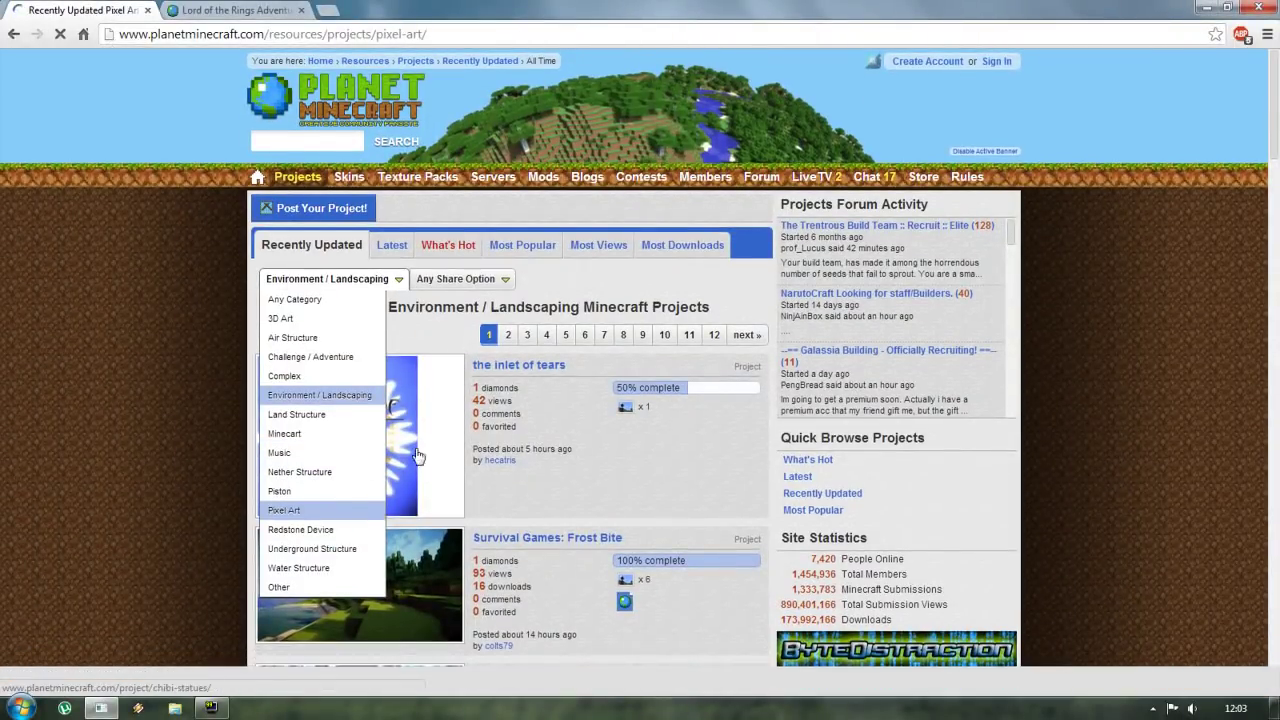
pyautogui.scroll(-15, 443, 423)
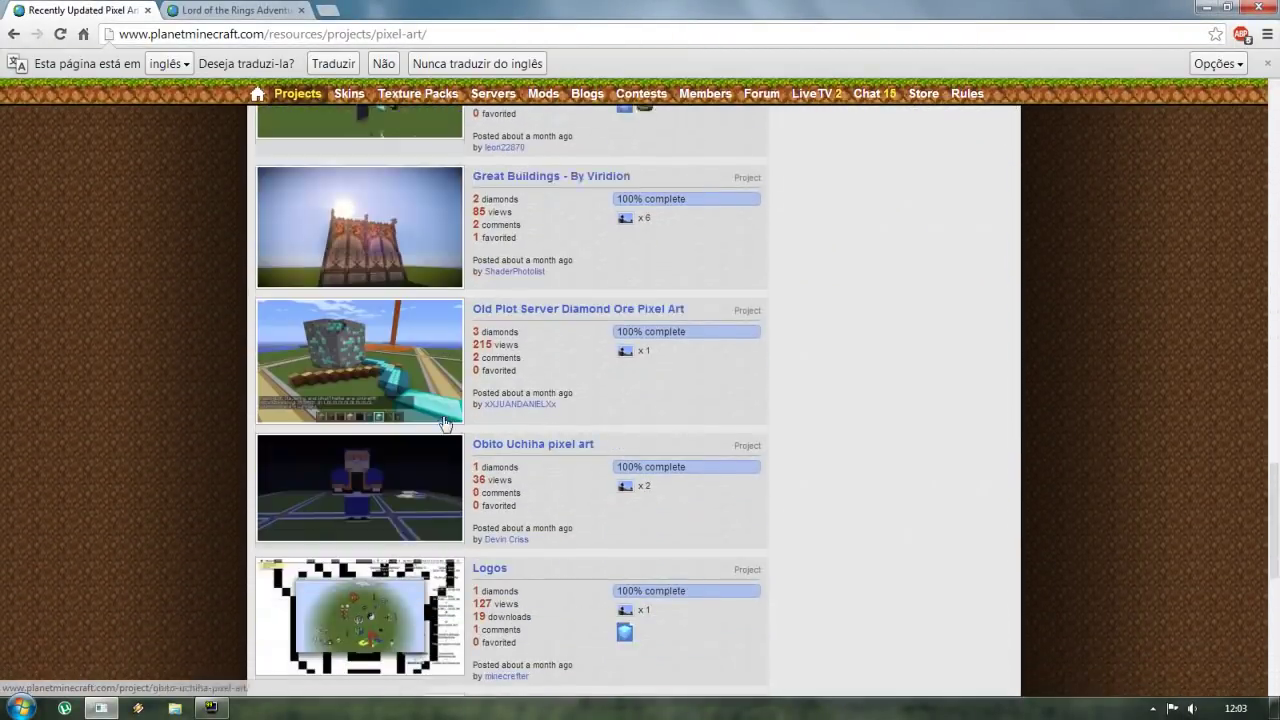
# Look through the remaining Pixel Art projects on the first page and return to the start of the list
pyautogui.scroll(-6, 445, 425)
pyautogui.scroll(3, 465, 484)
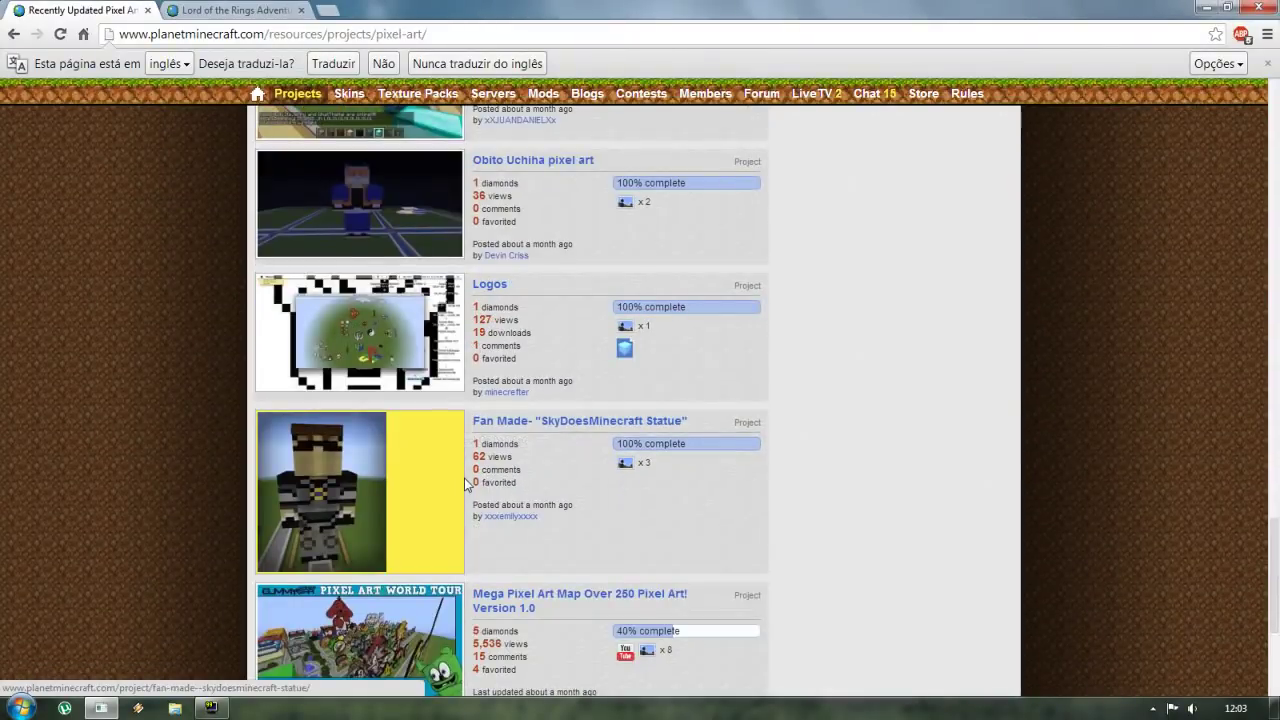
pyautogui.scroll(-3, 465, 484)
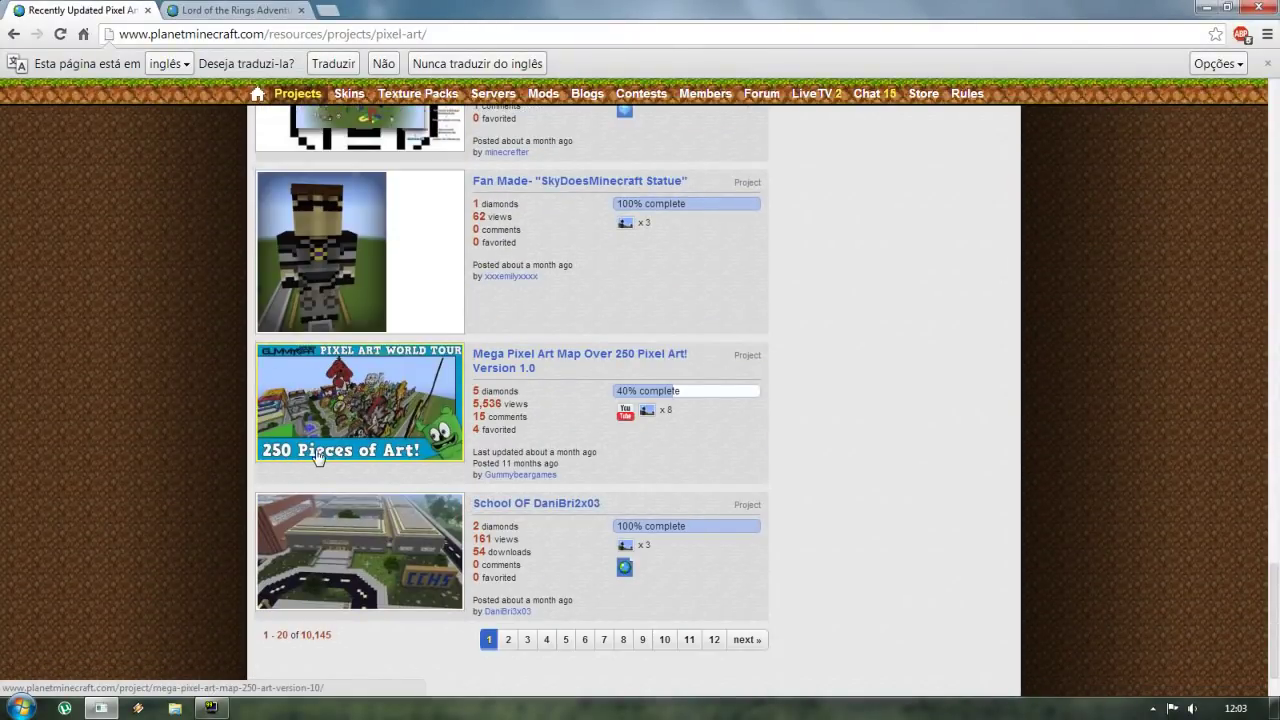
pyautogui.scroll(20, 397, 459)
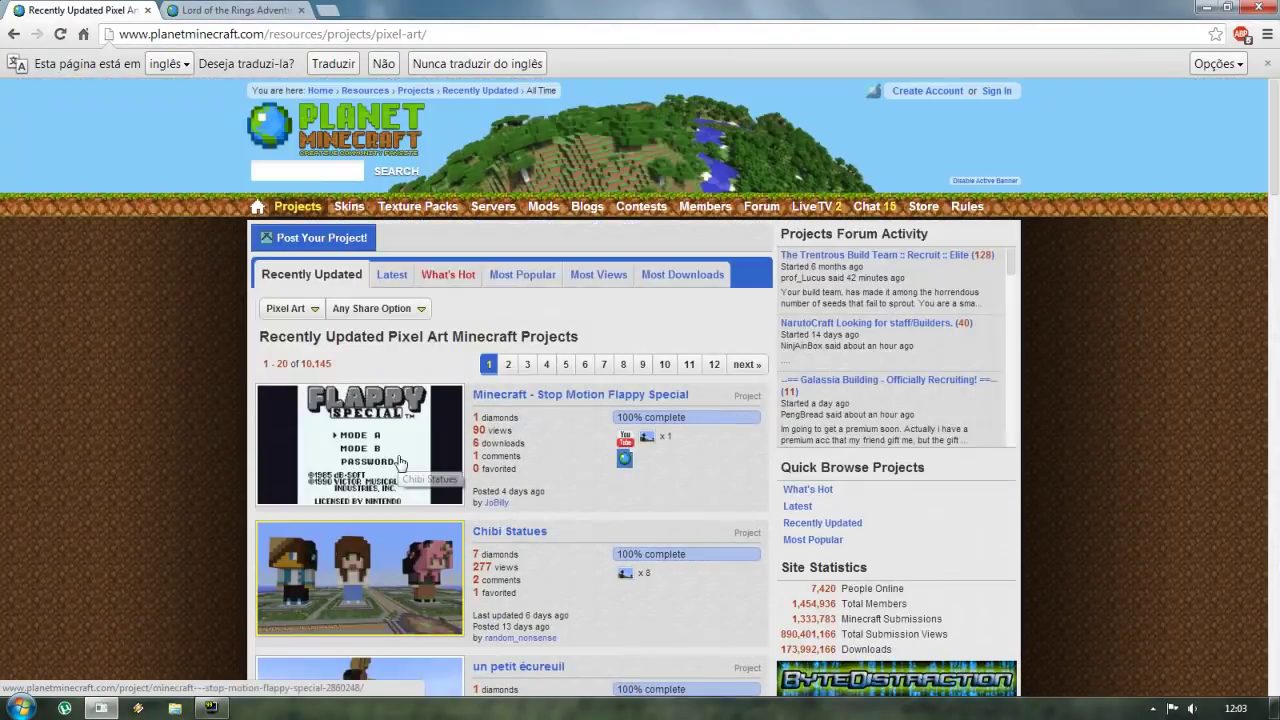
# Switch the project category to Complex, and from there to Challenge / Adventure
pyautogui.click(298, 308)
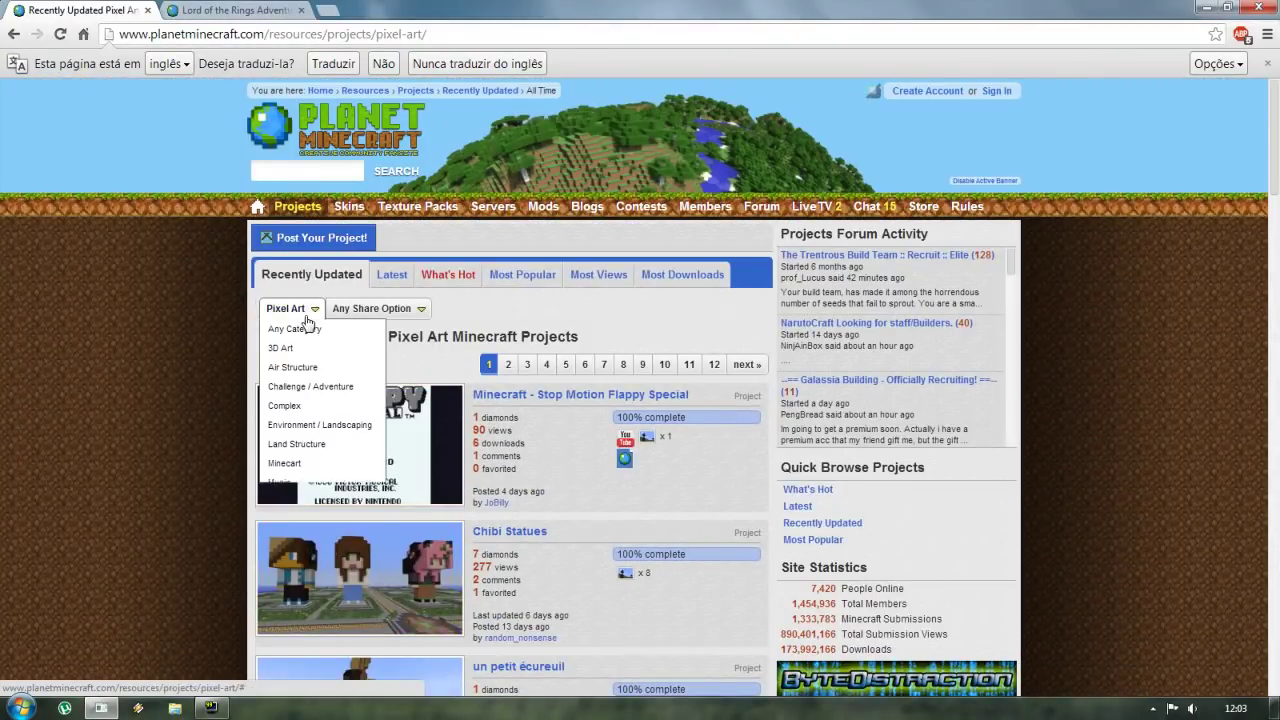
pyautogui.click(131, 356)
pyautogui.click(318, 309)
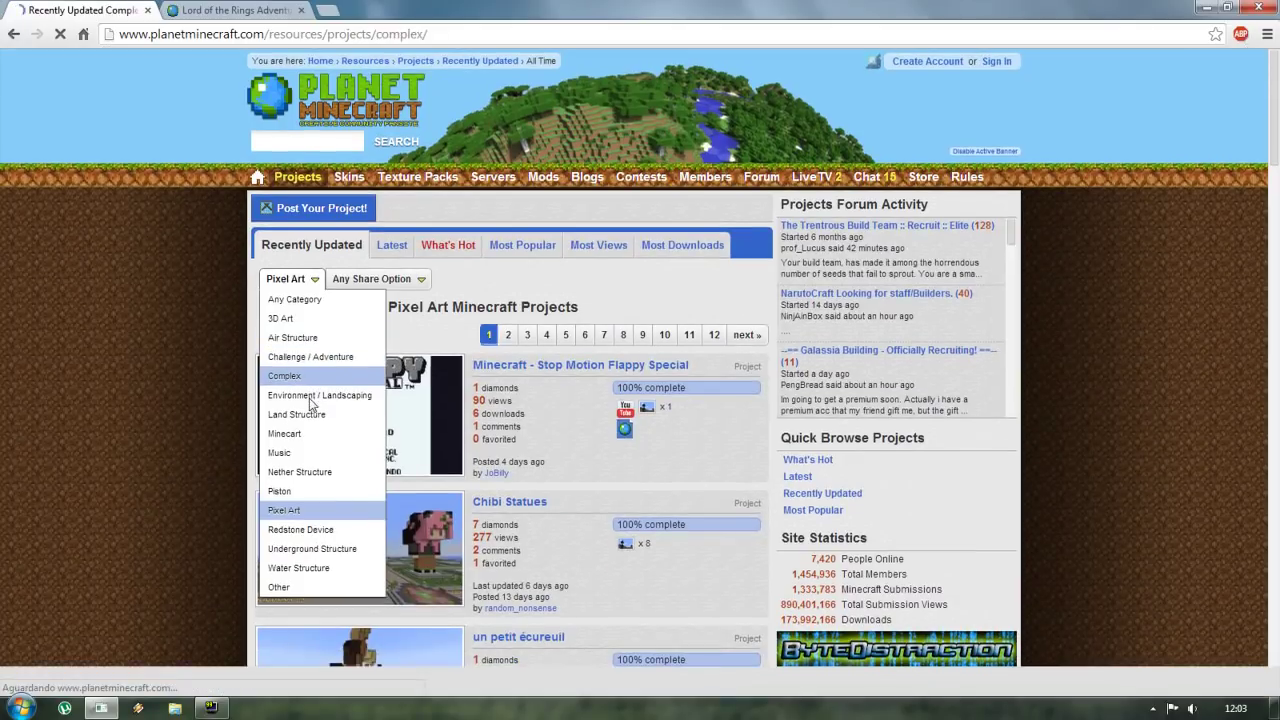
pyautogui.click(303, 281)
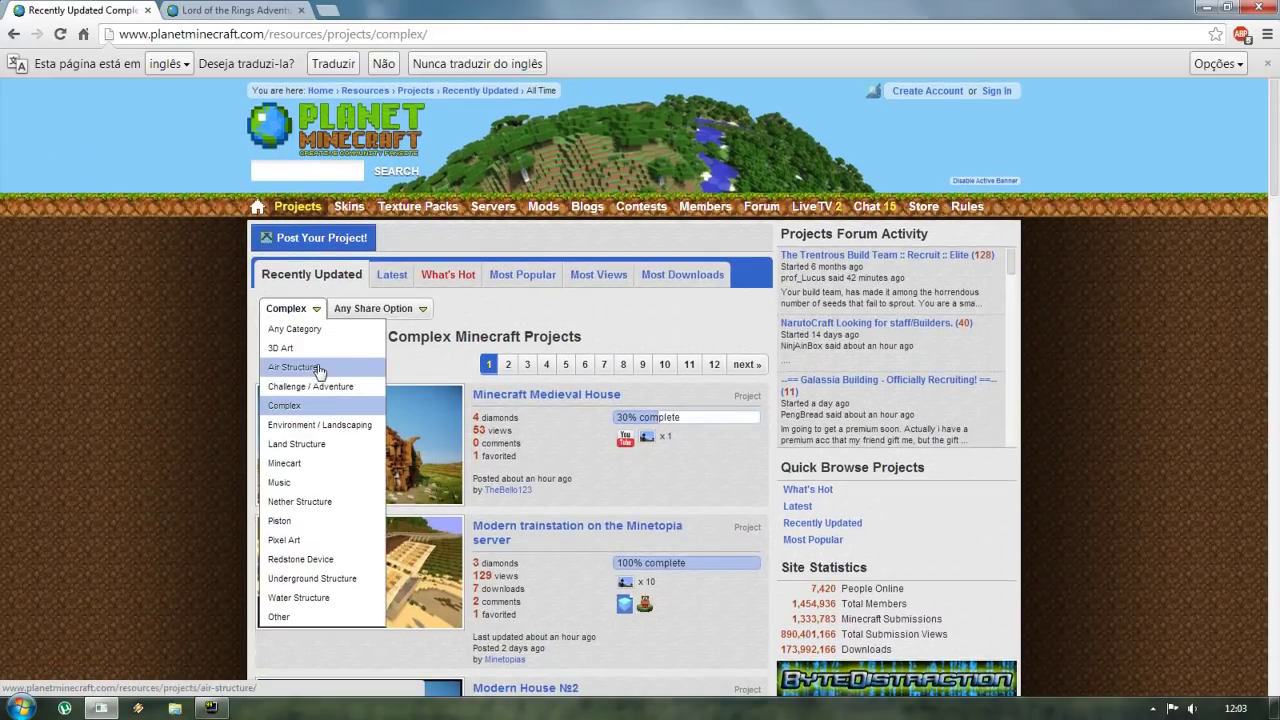
pyautogui.click(318, 384)
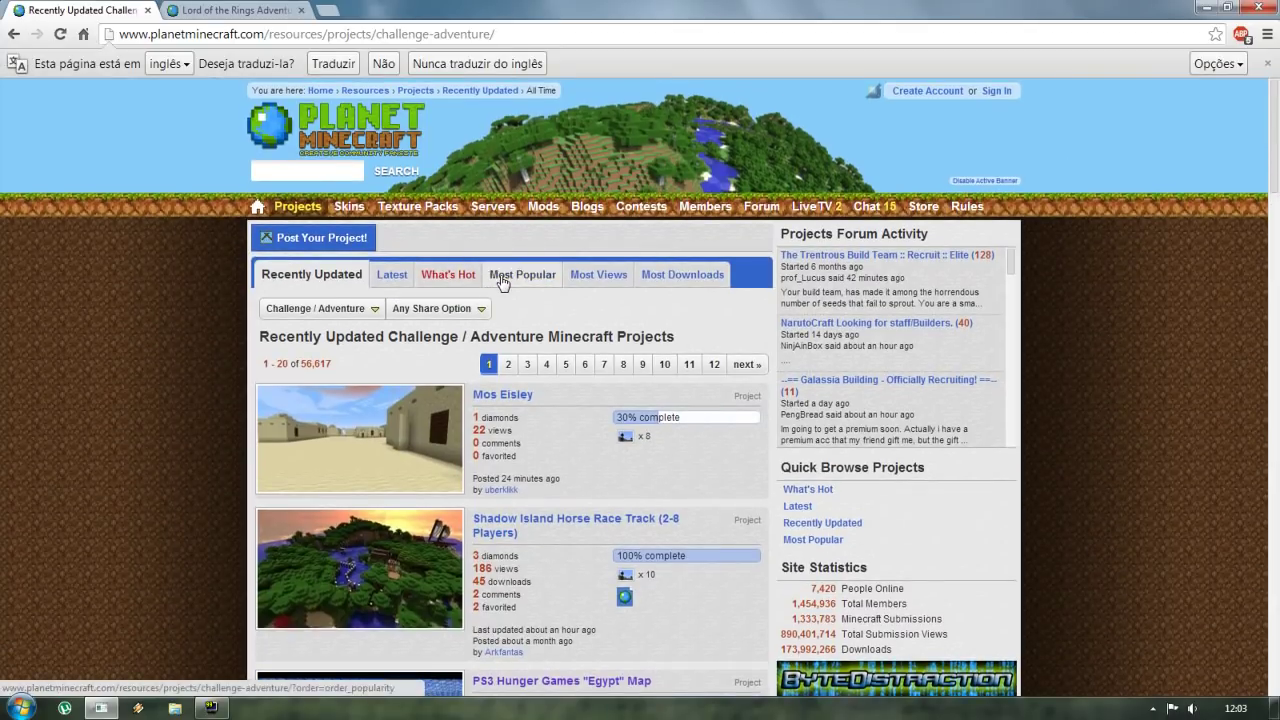
# Order the Challenge / Adventure projects by Most Popular, look through the leading entries, and change the order to Most Views
pyautogui.click(502, 280)
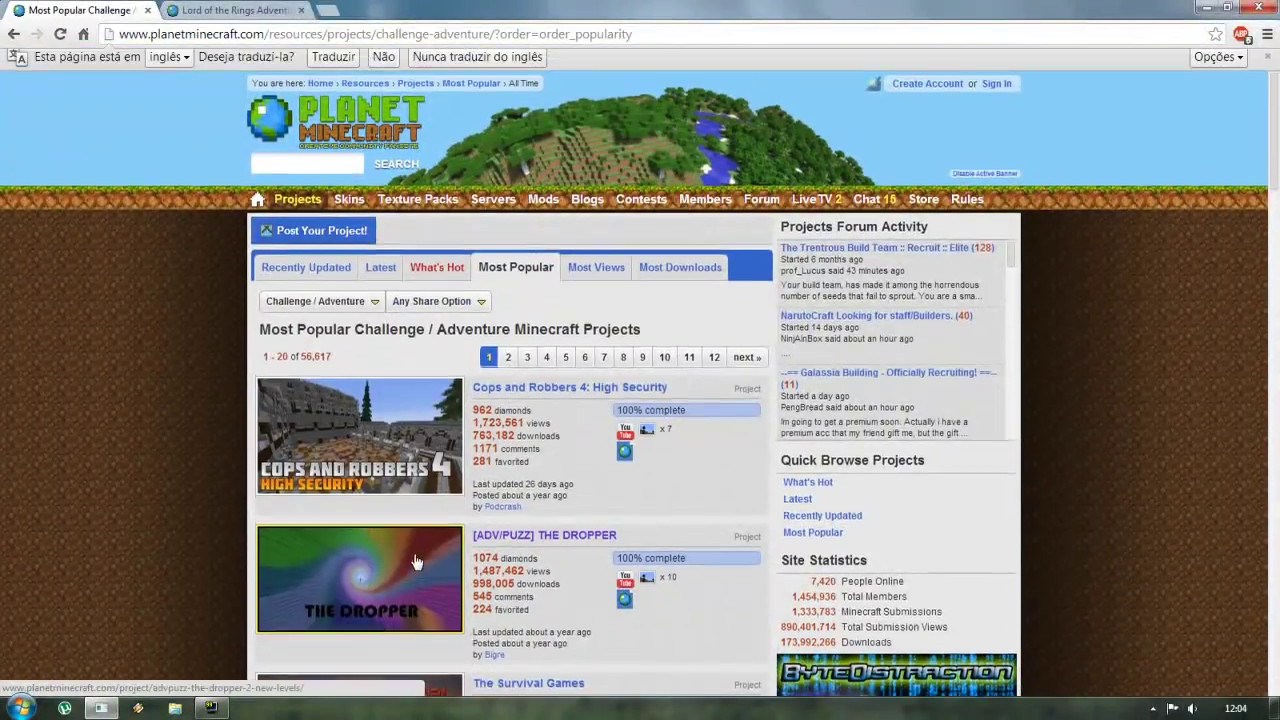
pyautogui.scroll(-2, 384, 411)
pyautogui.scroll(-2, 393, 421)
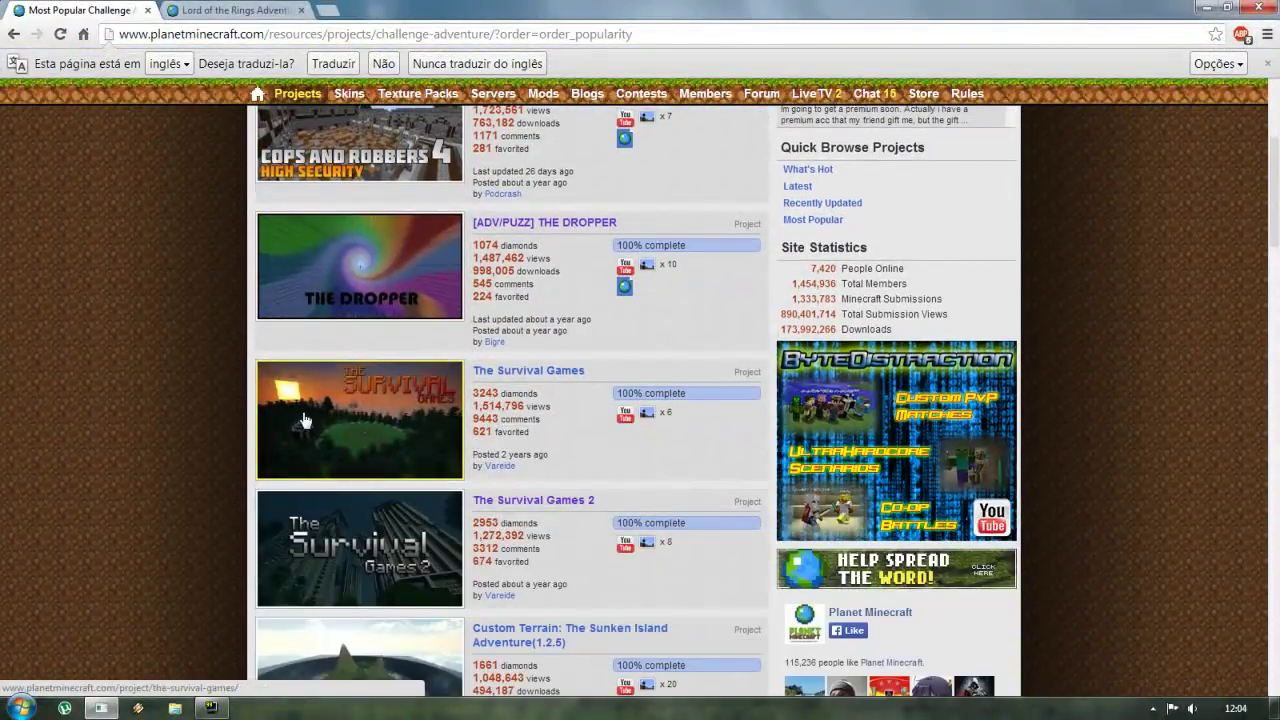
pyautogui.scroll(-2, 308, 420)
pyautogui.scroll(5, 605, 296)
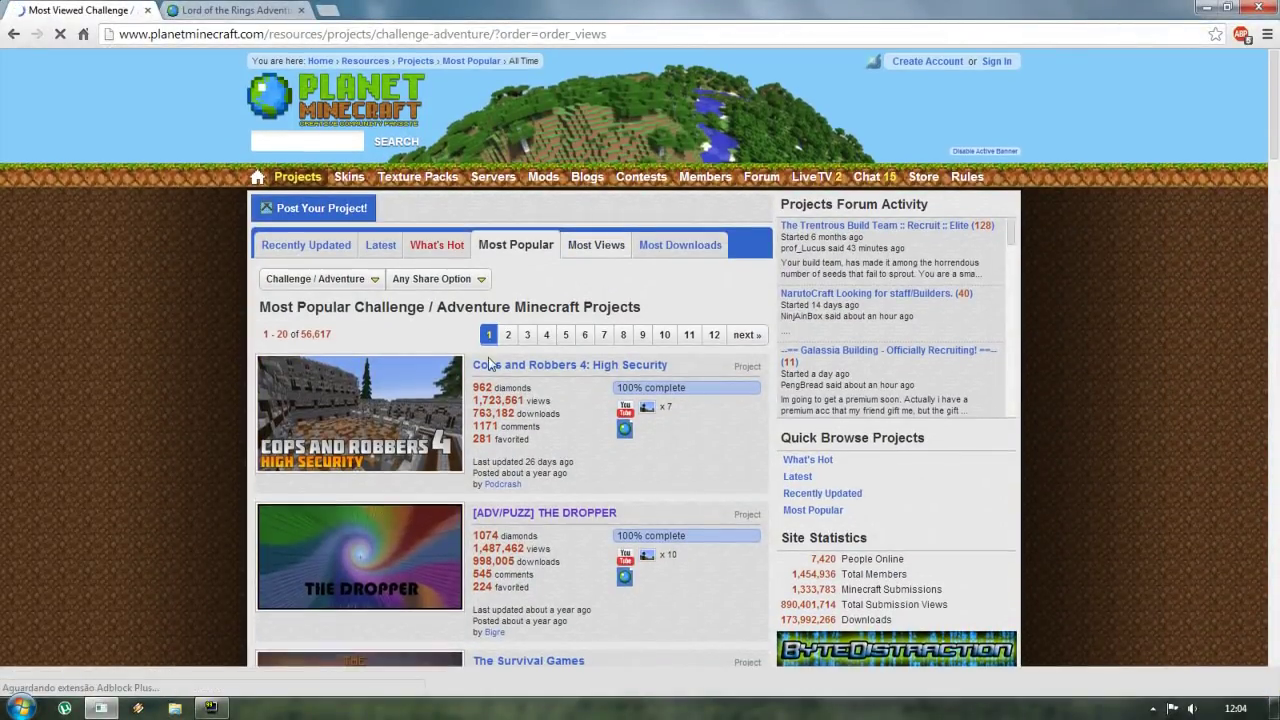
# Look through the most viewed Challenge / Adventure projects and return to the start of the list
pyautogui.scroll(-5, 340, 450)
pyautogui.scroll(-4, 349, 441)
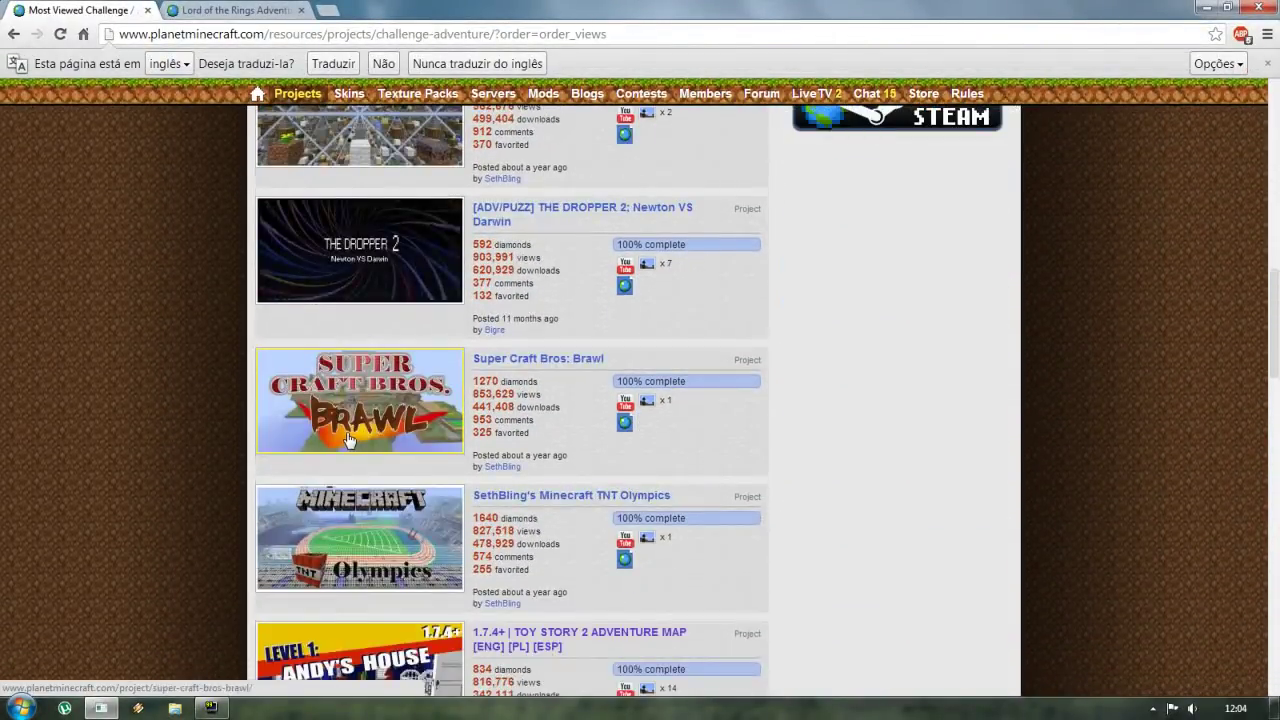
pyautogui.scroll(5, 349, 441)
pyautogui.scroll(-7, 330, 145)
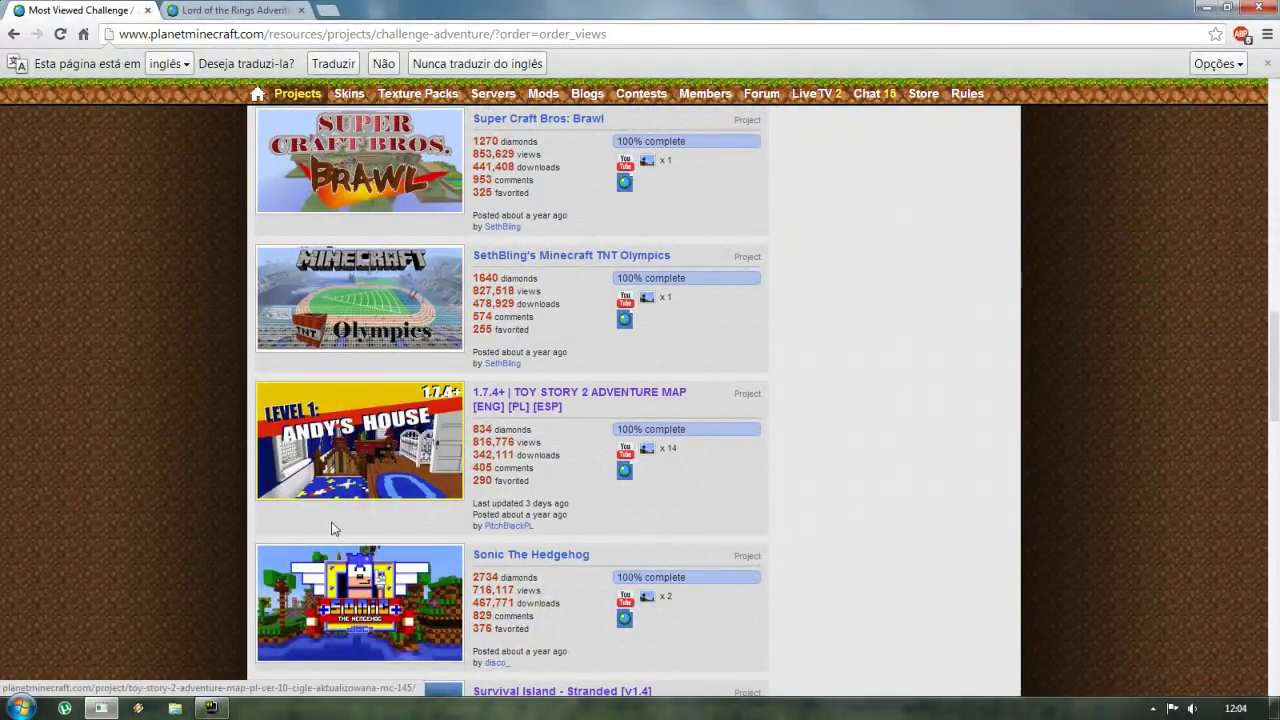
pyautogui.scroll(-2, 291, 363)
pyautogui.scroll(3, 617, 395)
pyautogui.scroll(14, 617, 395)
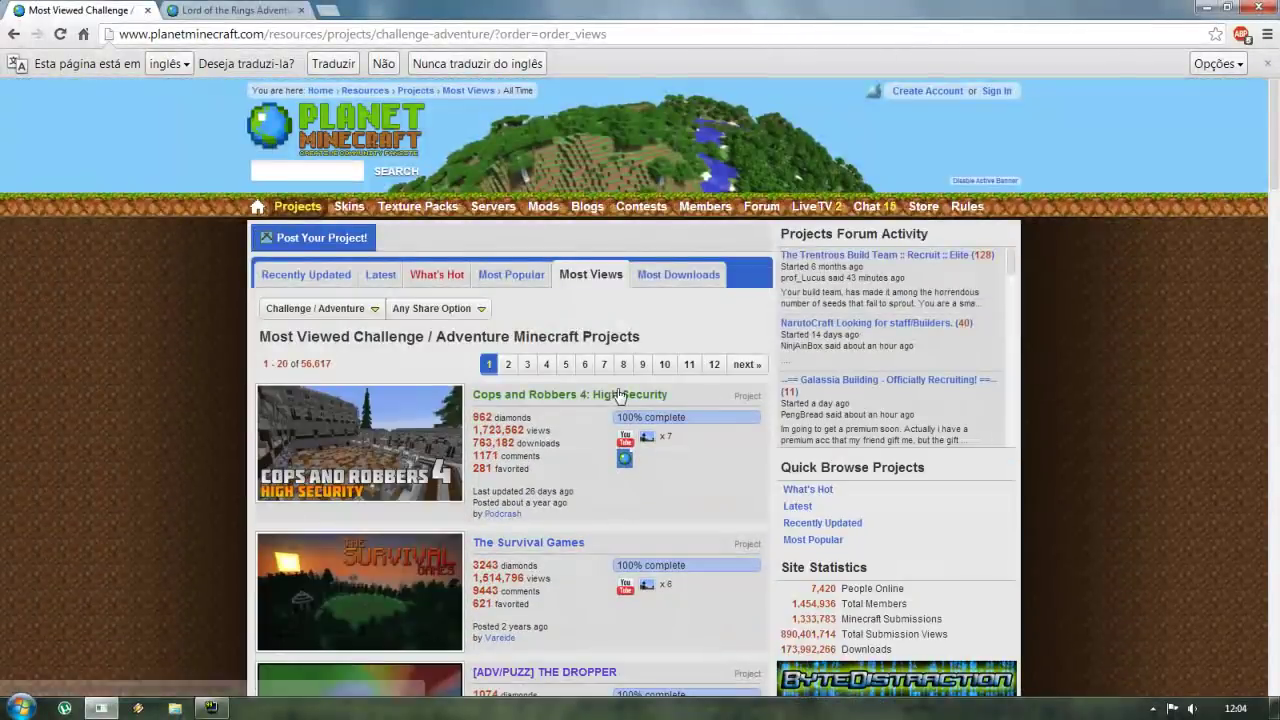
# Order the Challenge / Adventure projects by Most Downloads and look through the leading entries
pyautogui.click(672, 275)
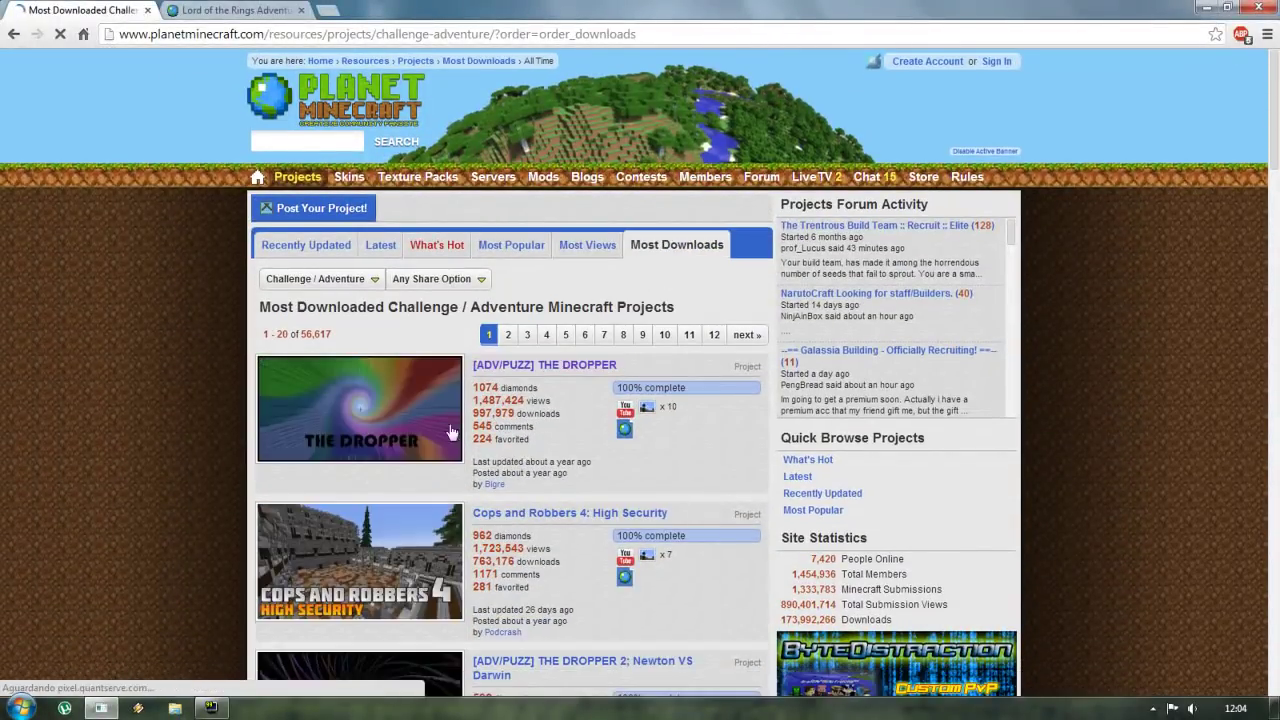
pyautogui.scroll(-3, 410, 430)
pyautogui.scroll(-4, 410, 430)
pyautogui.scroll(7, 537, 443)
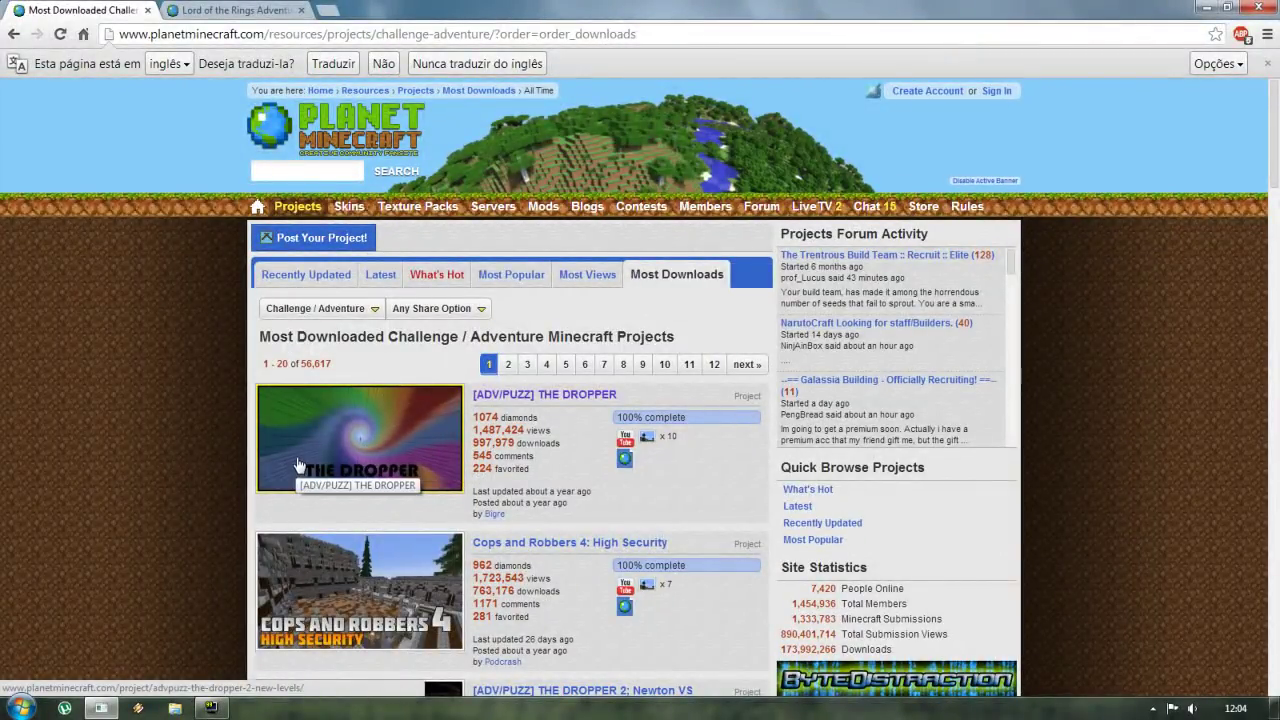
pyautogui.click(315, 308)
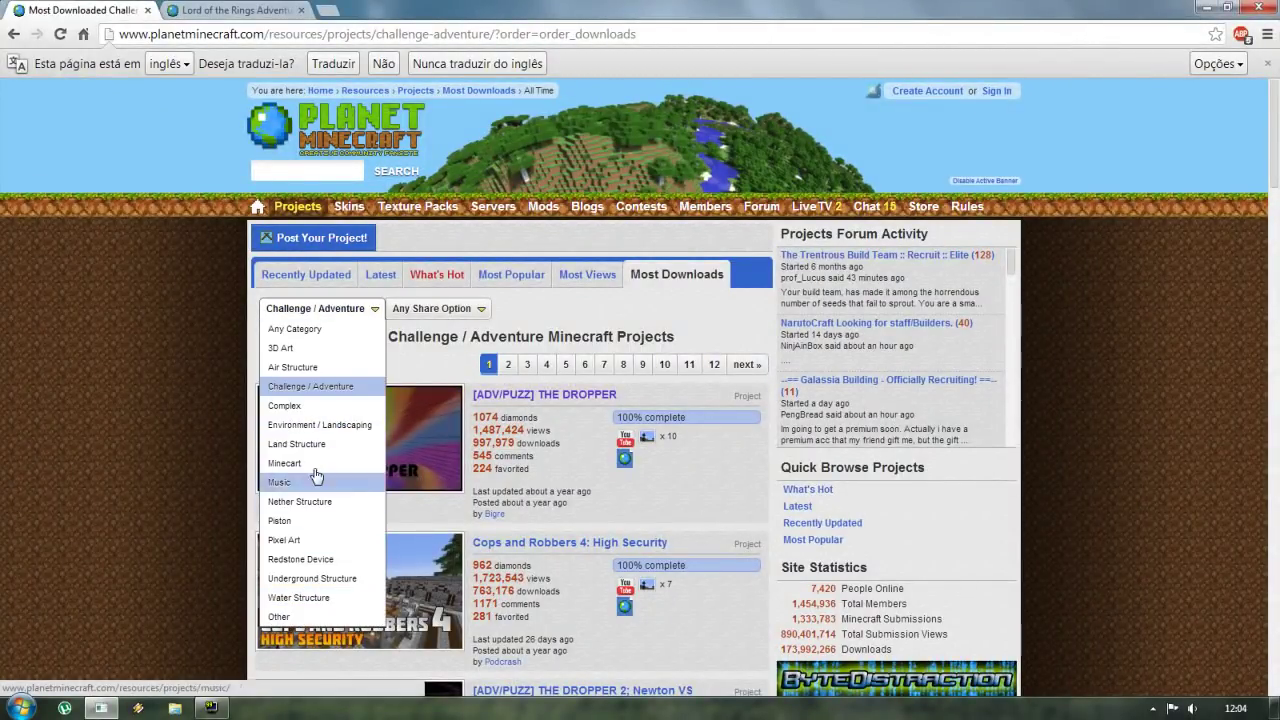
pyautogui.click(177, 257)
pyautogui.click(177, 257)
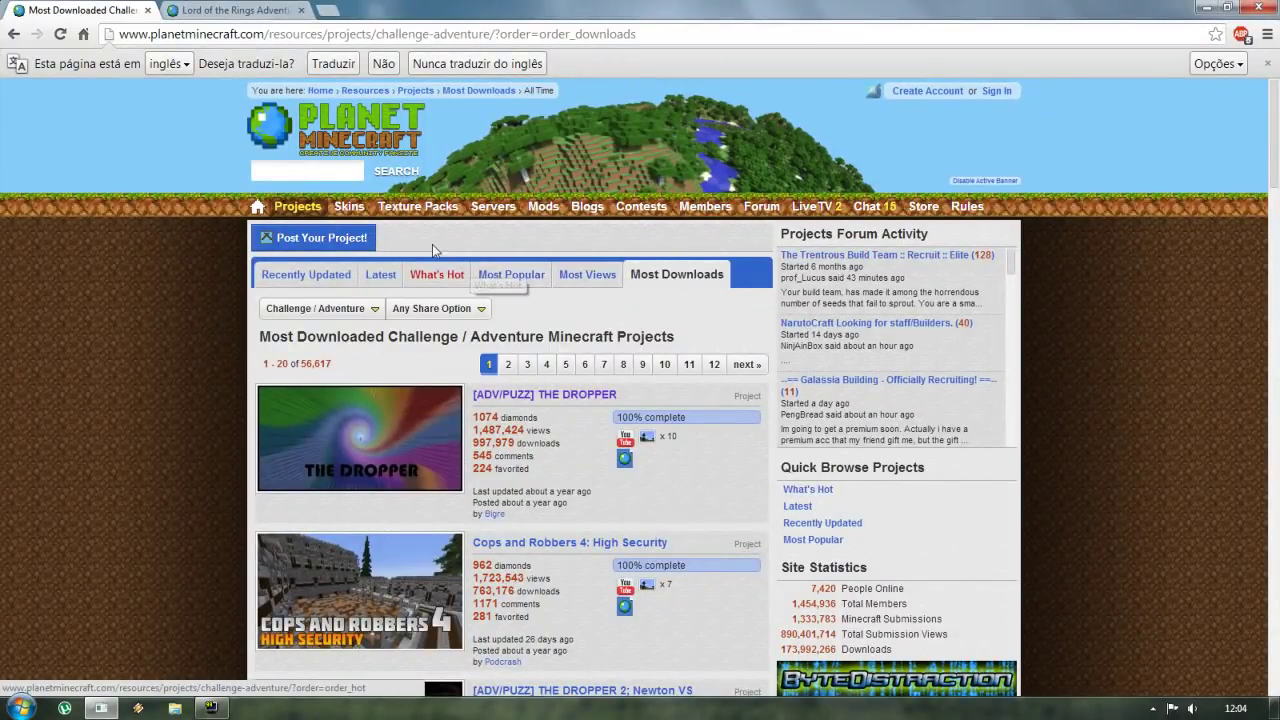
# View the most downloaded skins, as well as the most downloaded and most viewed texture packs
pyautogui.click(348, 207)
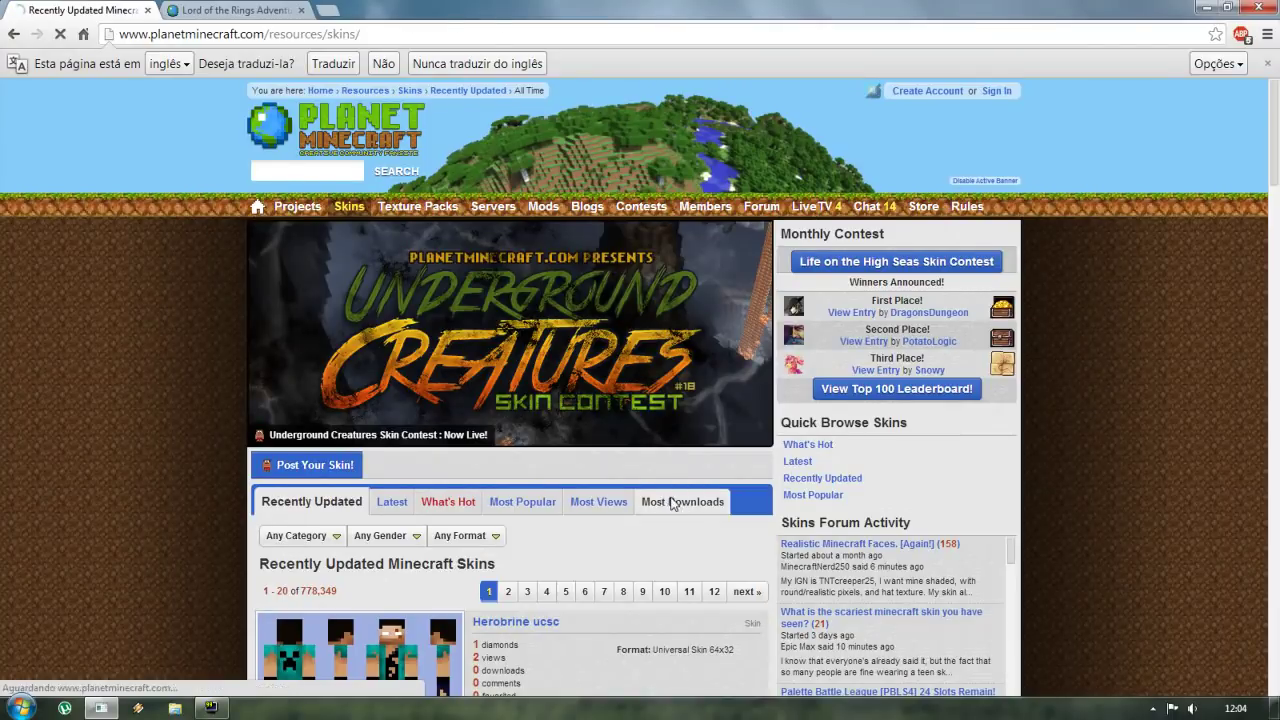
pyautogui.click(672, 503)
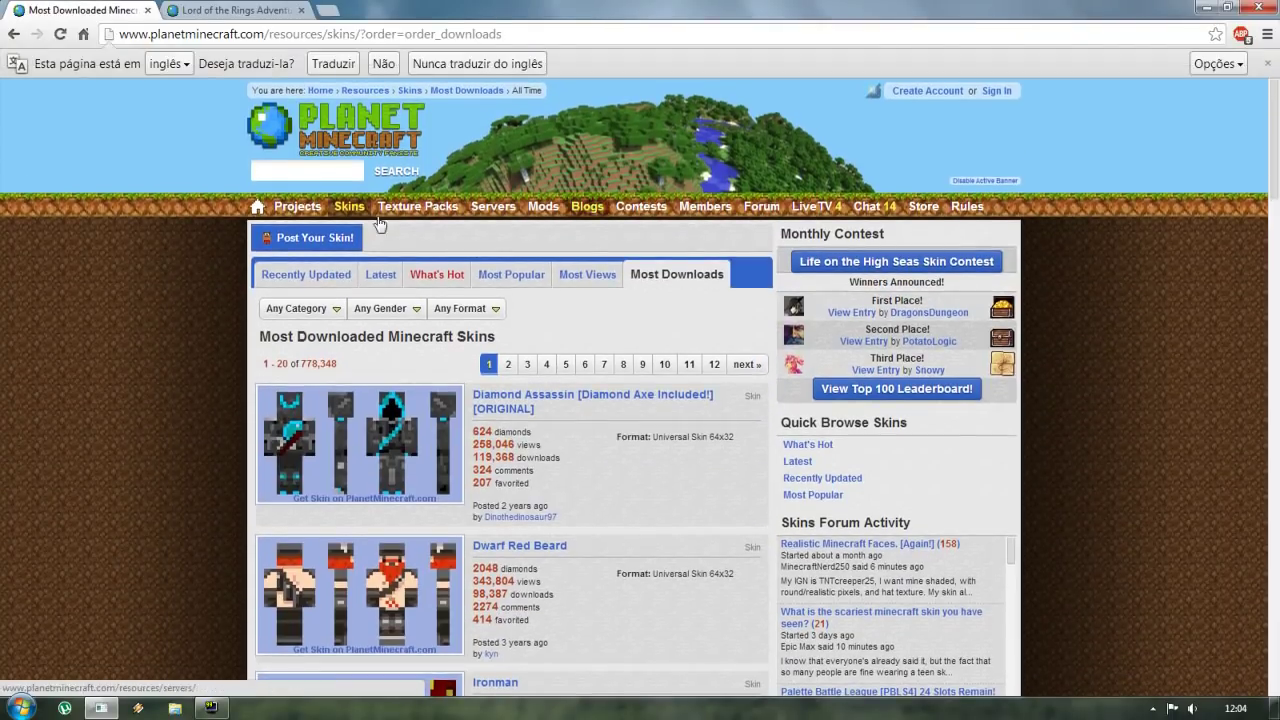
pyautogui.click(400, 214)
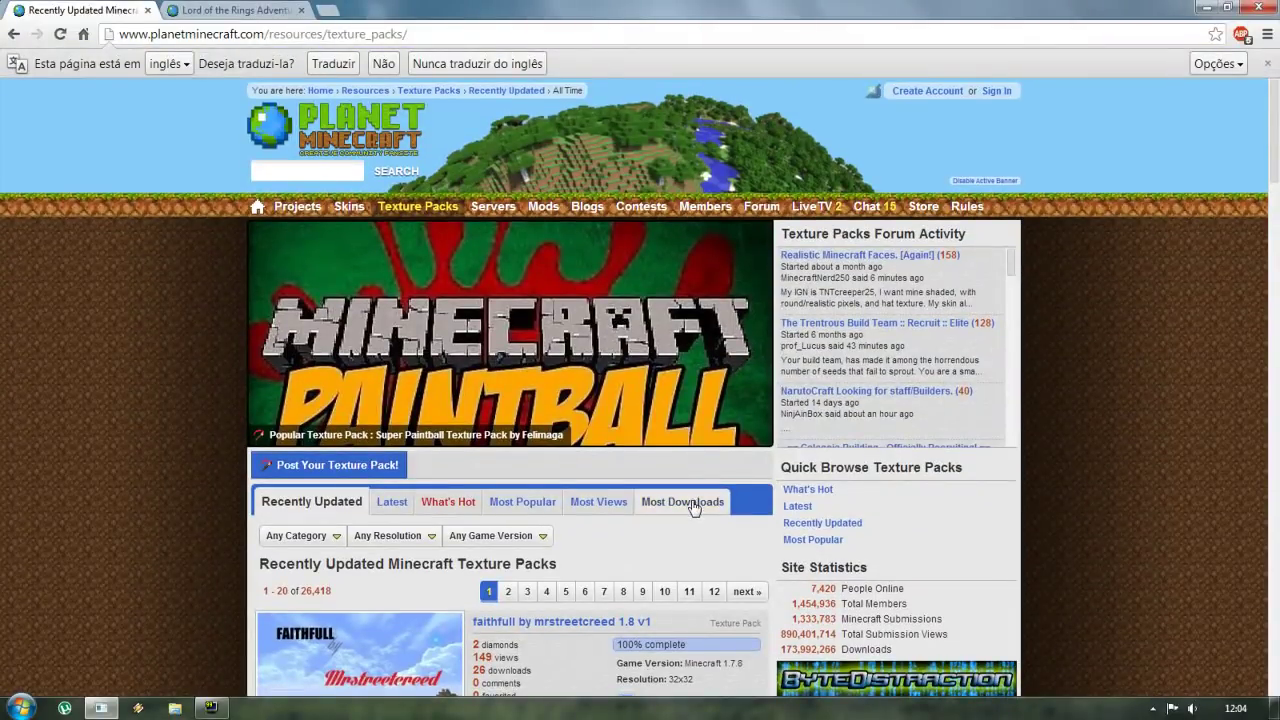
pyautogui.click(690, 503)
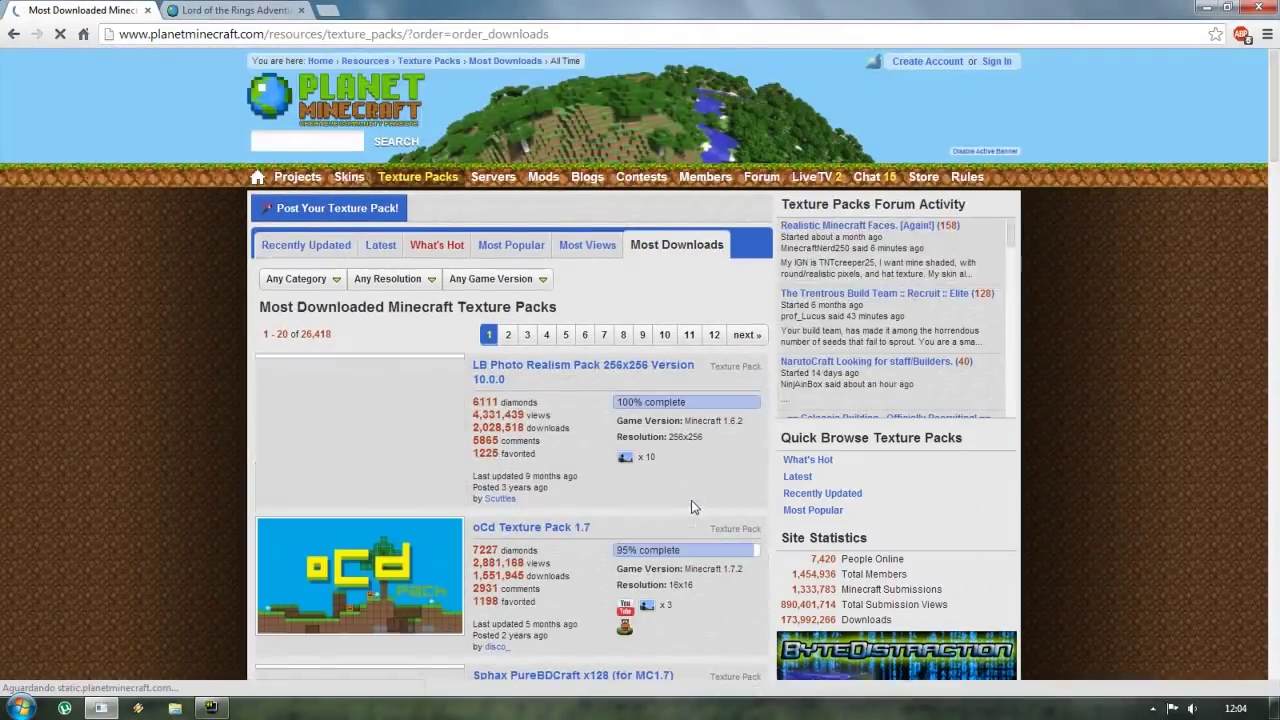
pyautogui.click(580, 253)
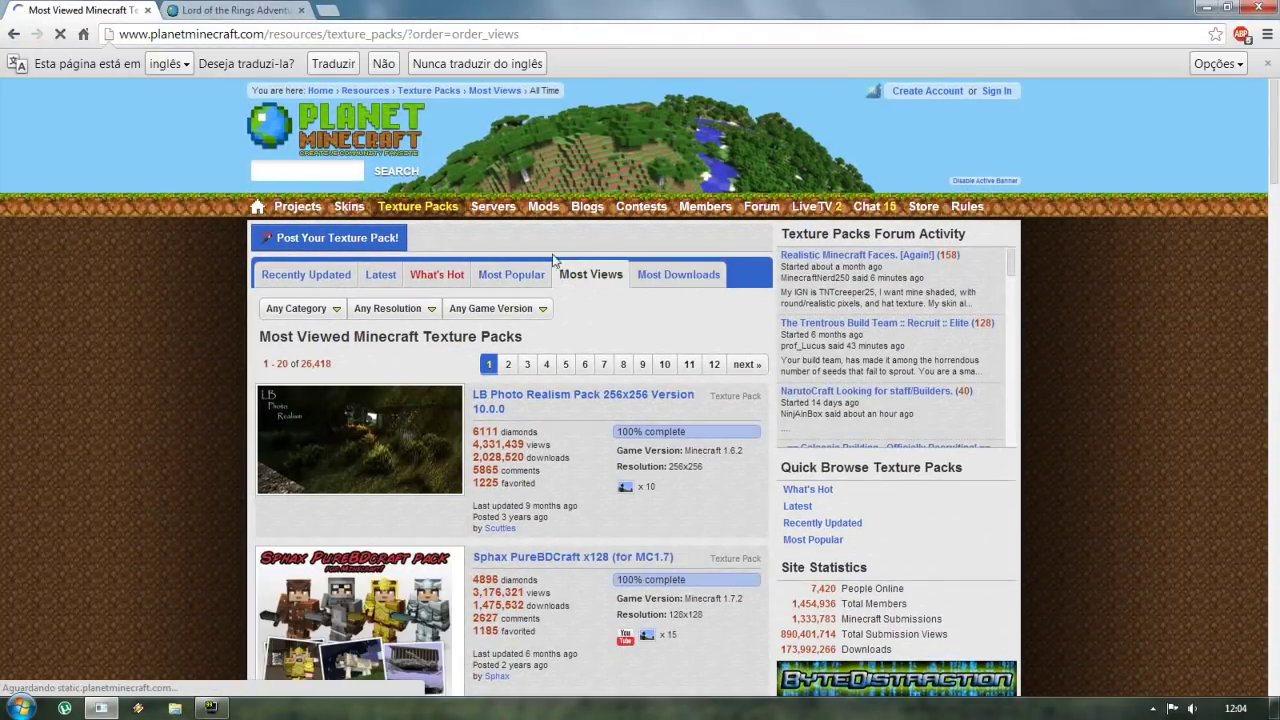
# Return to the Projects listing, flip through the featured popular projects, and look through the recently updated ones
pyautogui.click(309, 214)
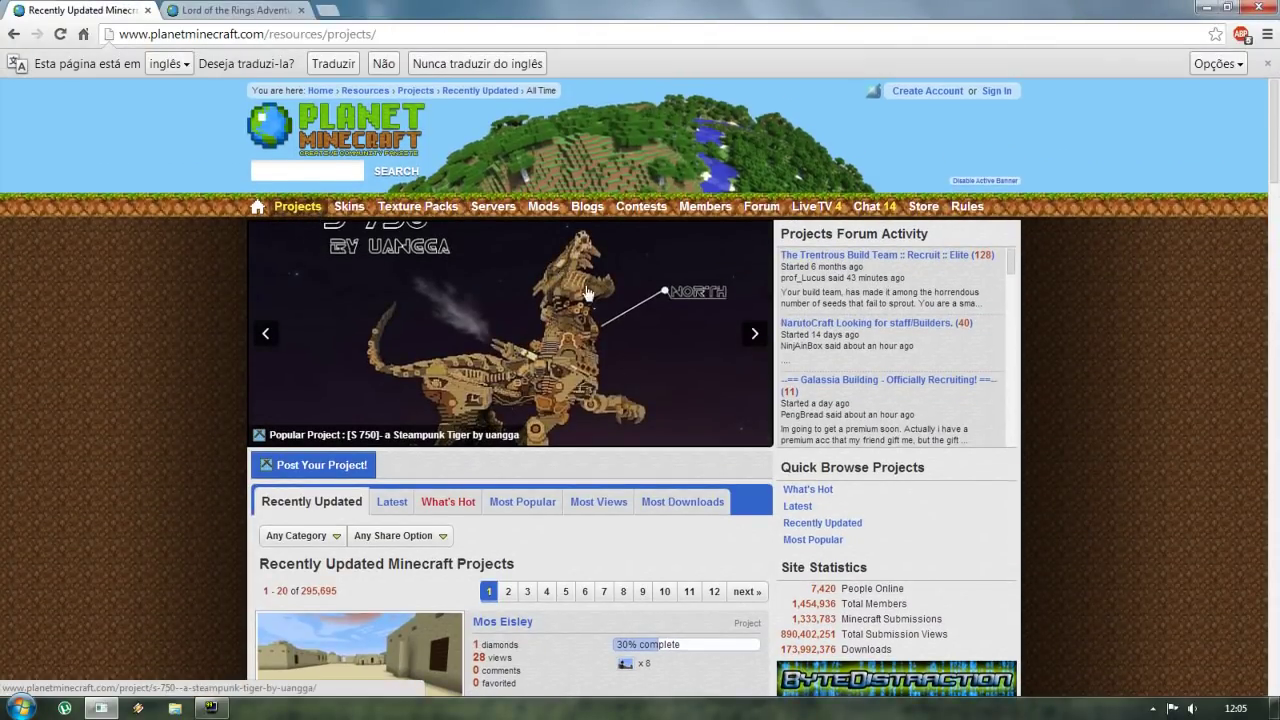
pyautogui.click(754, 336)
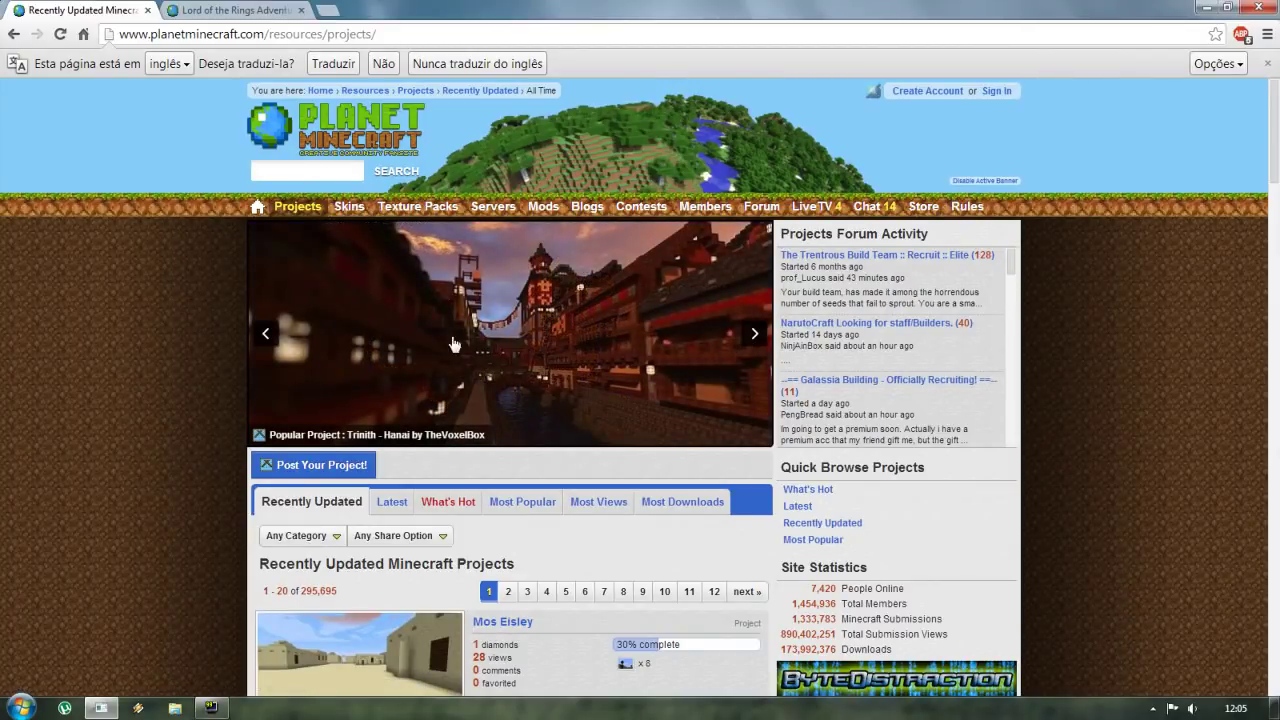
pyautogui.click(264, 340)
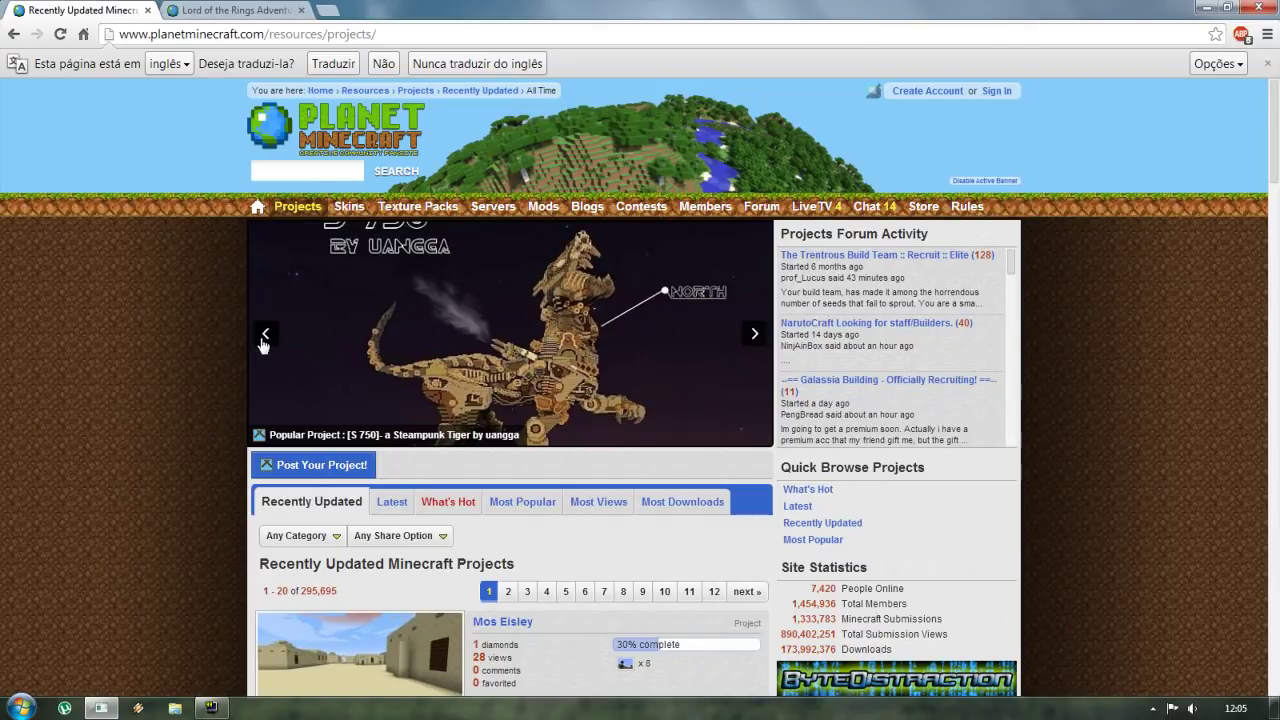
pyautogui.scroll(-6, 385, 426)
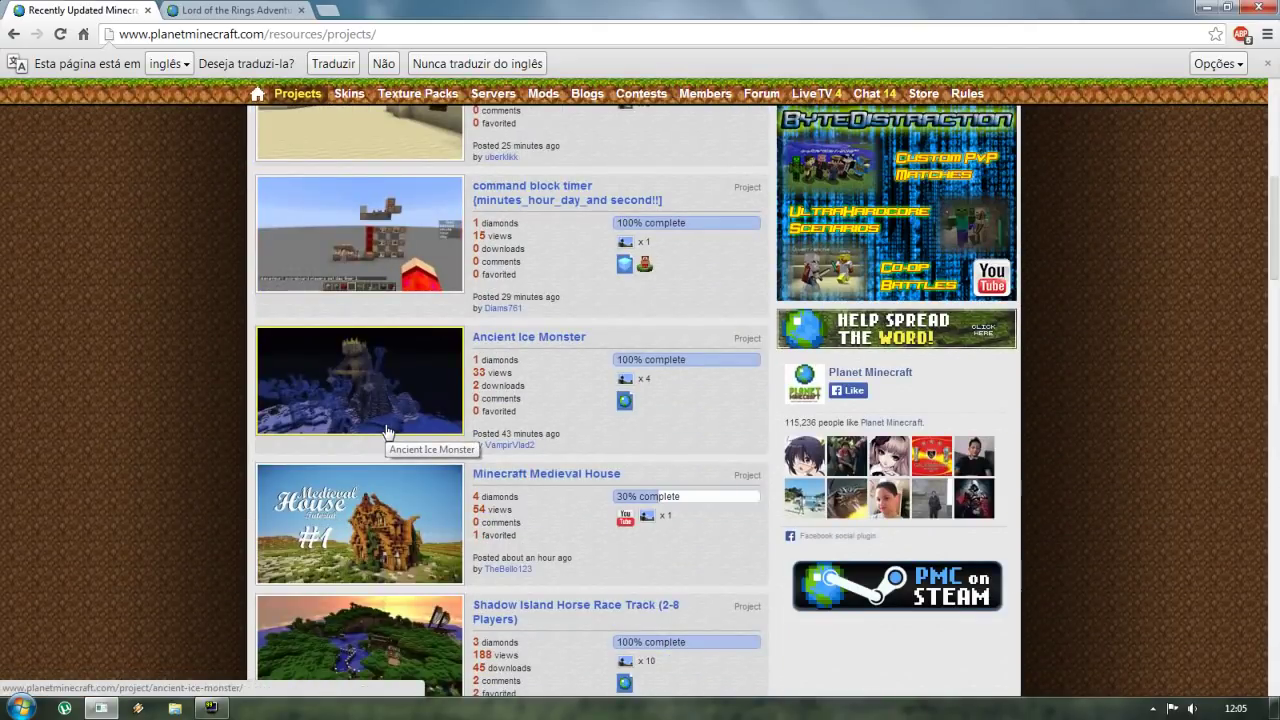
# Switch to the open Lord of the Rings Adventure Map page and browse its pictures through to the Rivendell one
pyautogui.hotkey('ctrl', 'Tab')
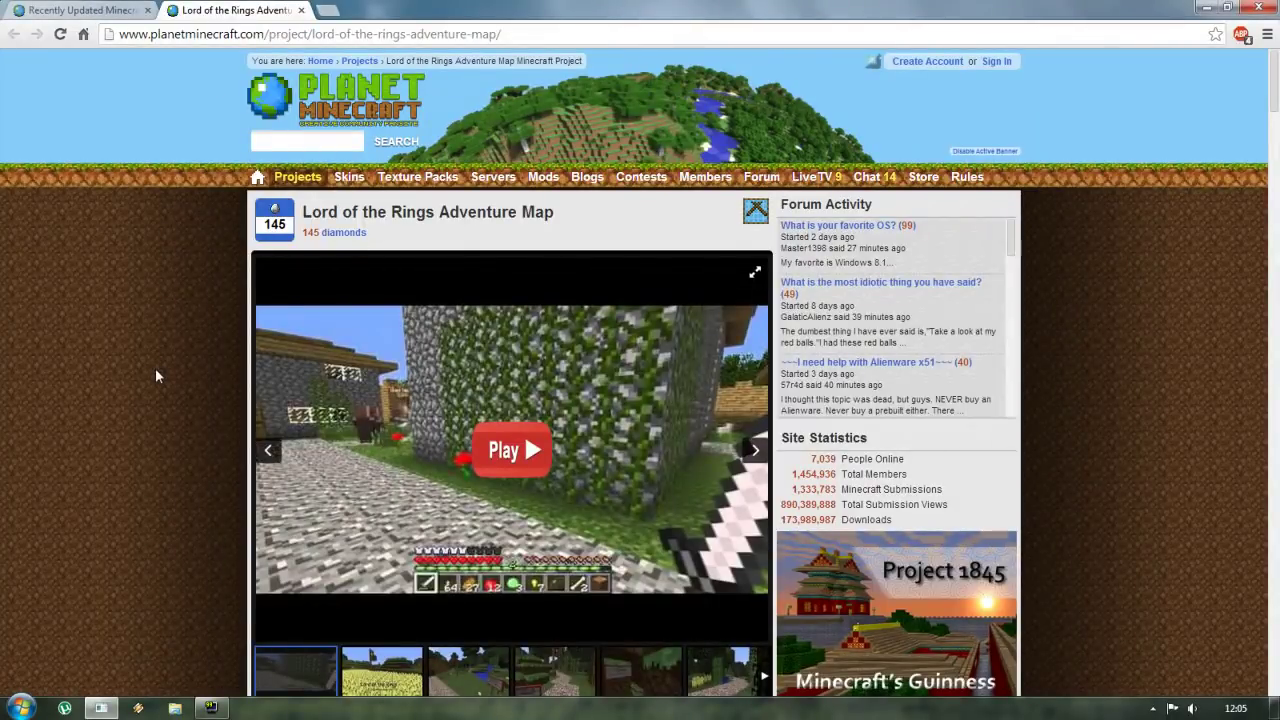
pyautogui.scroll(-2, 155, 368)
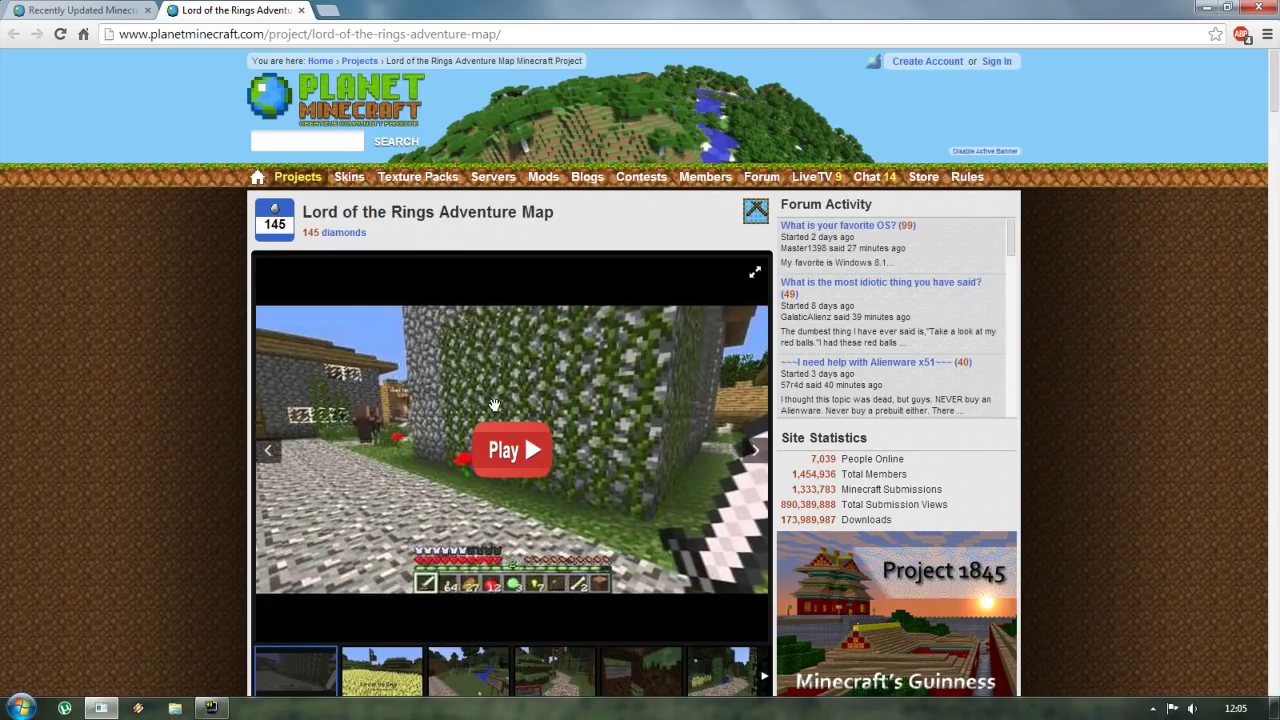
pyautogui.scroll(-3, 494, 396)
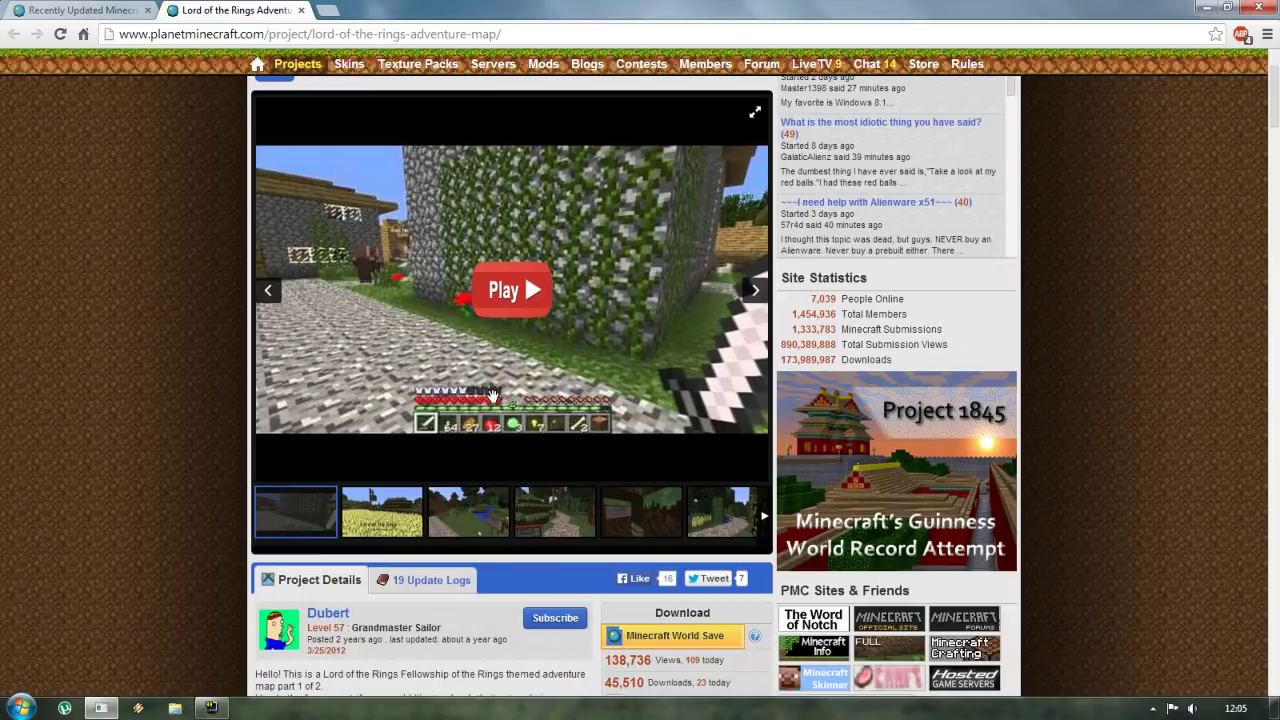
pyautogui.scroll(3, 492, 396)
pyautogui.scroll(-3, 492, 400)
pyautogui.click(385, 510)
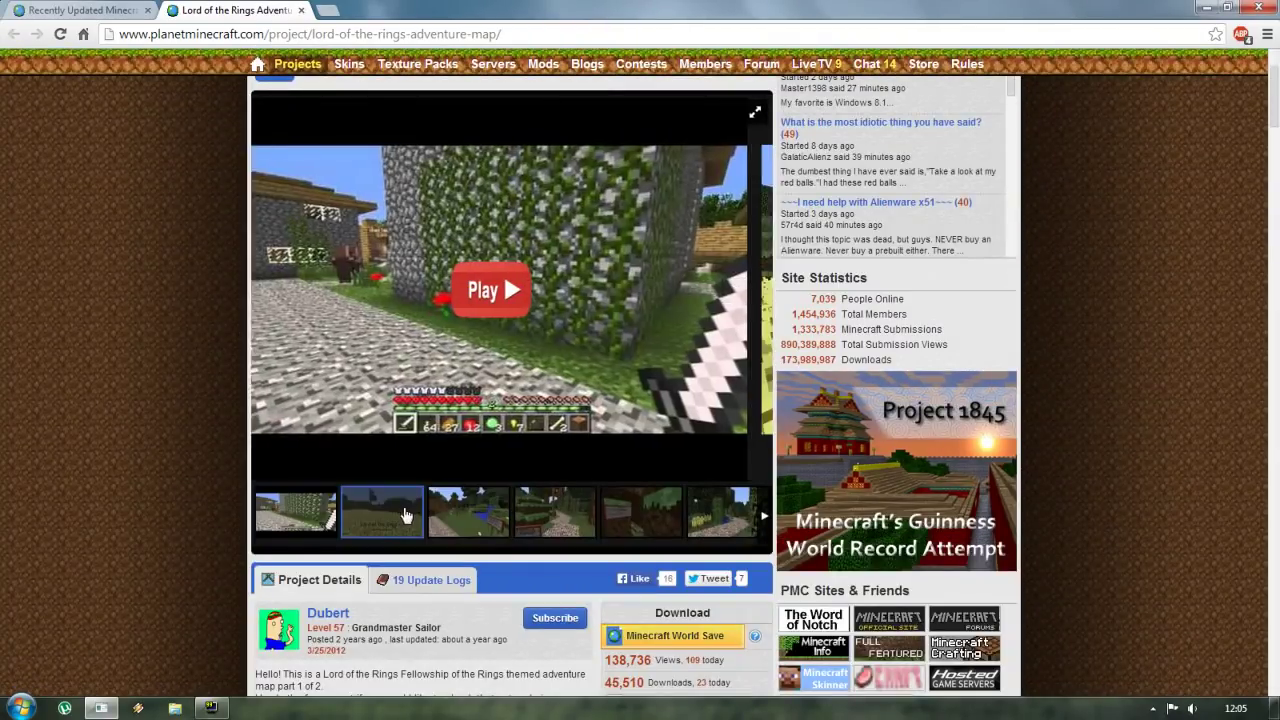
pyautogui.click(460, 520)
pyautogui.click(555, 514)
pyautogui.click(641, 514)
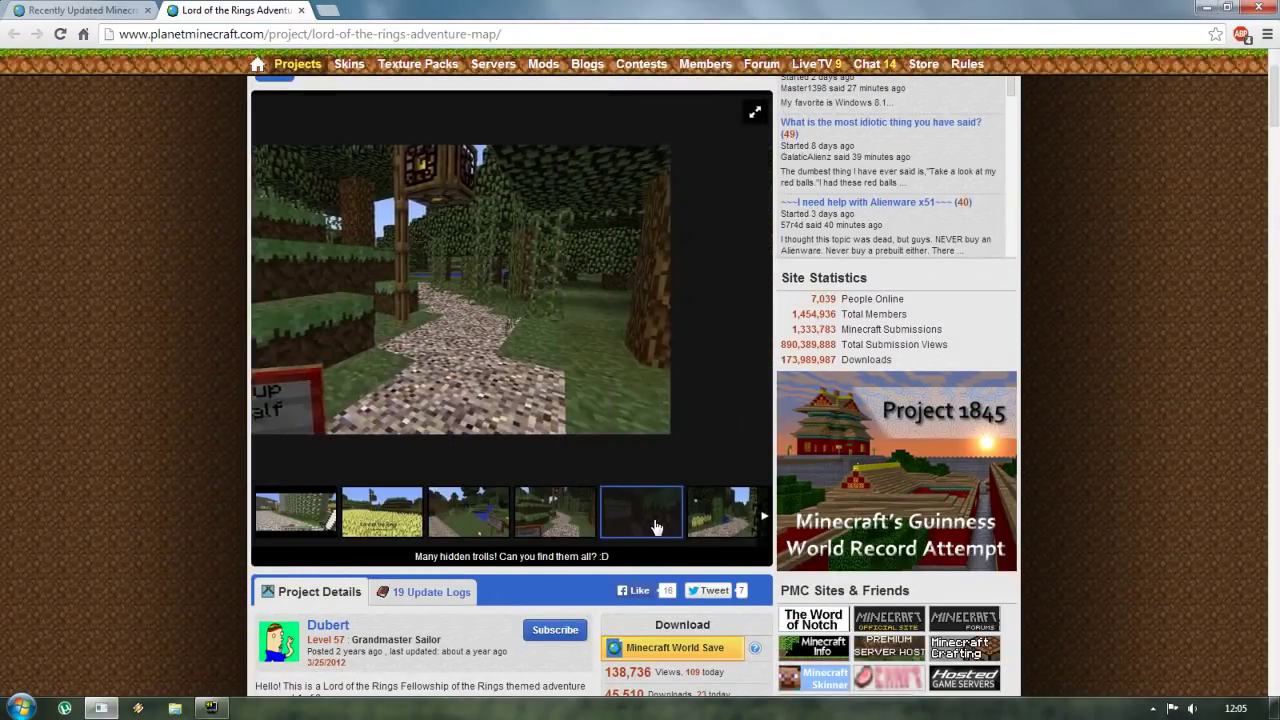
pyautogui.click(695, 521)
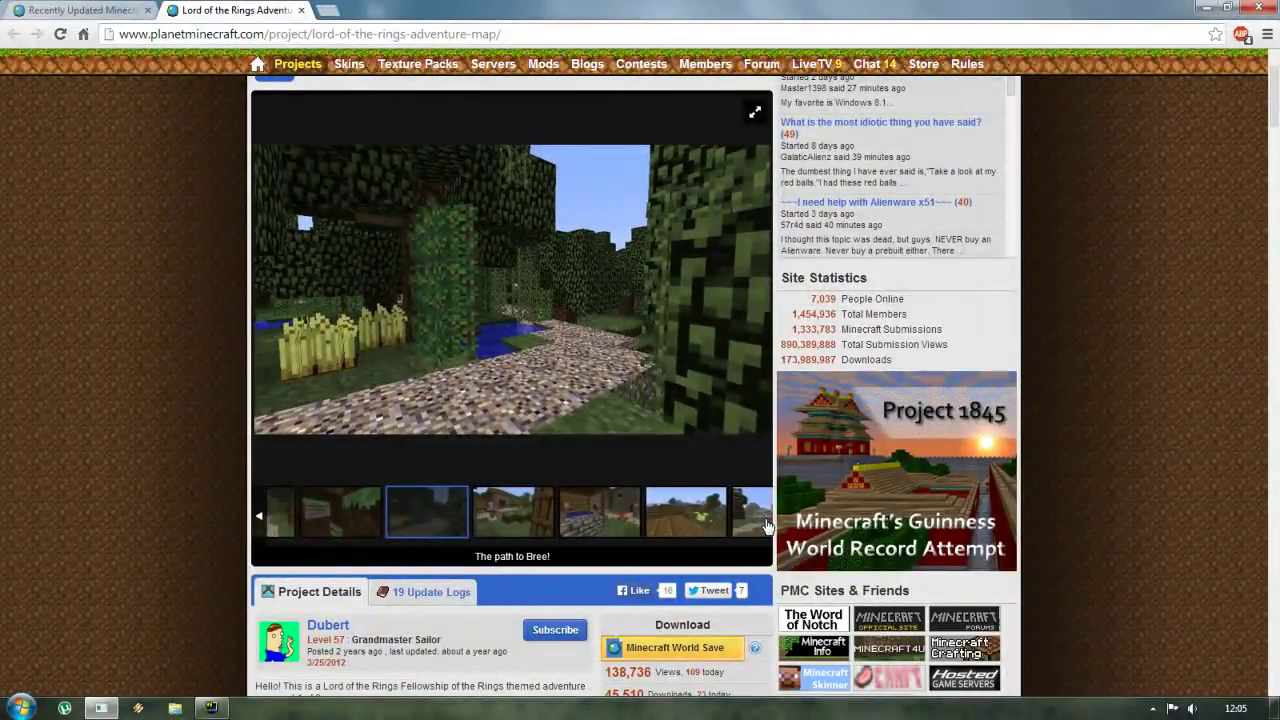
pyautogui.click(608, 511)
pyautogui.click(720, 520)
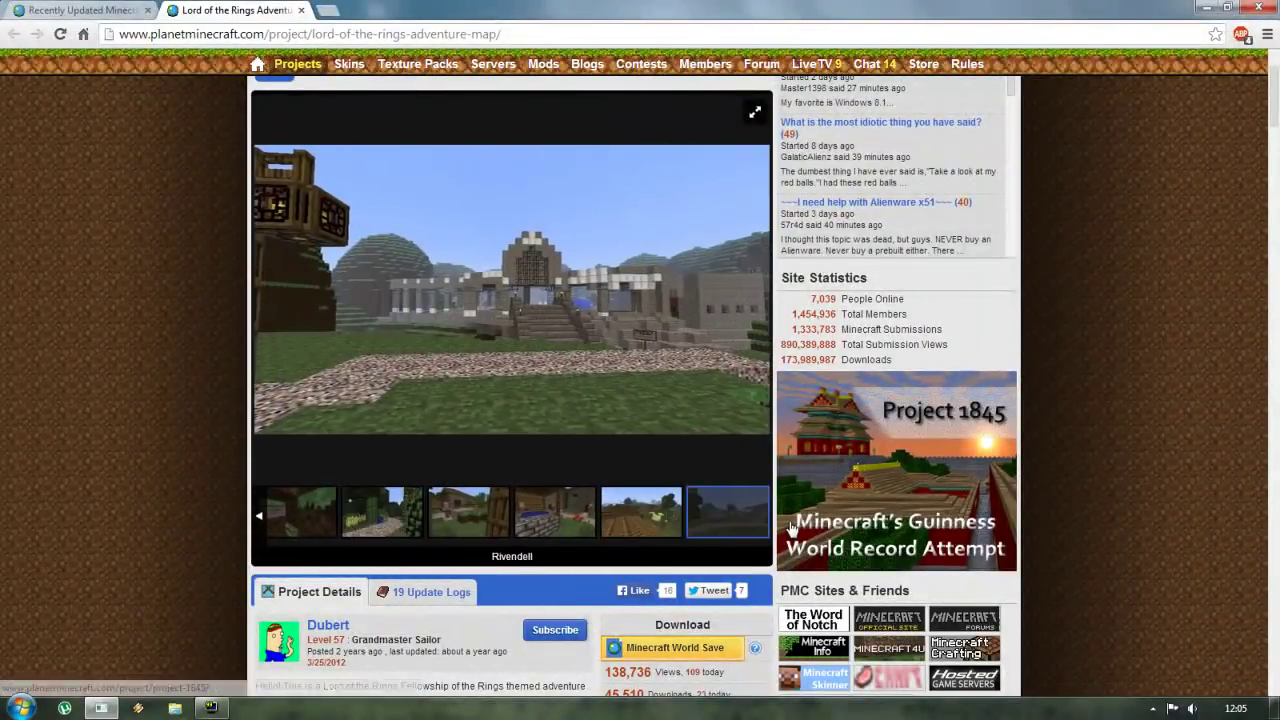
# Examine the Lord of the Rings Adventure Map's project details, including its rules, recommendations and download options
pyautogui.scroll(-2, 655, 440)
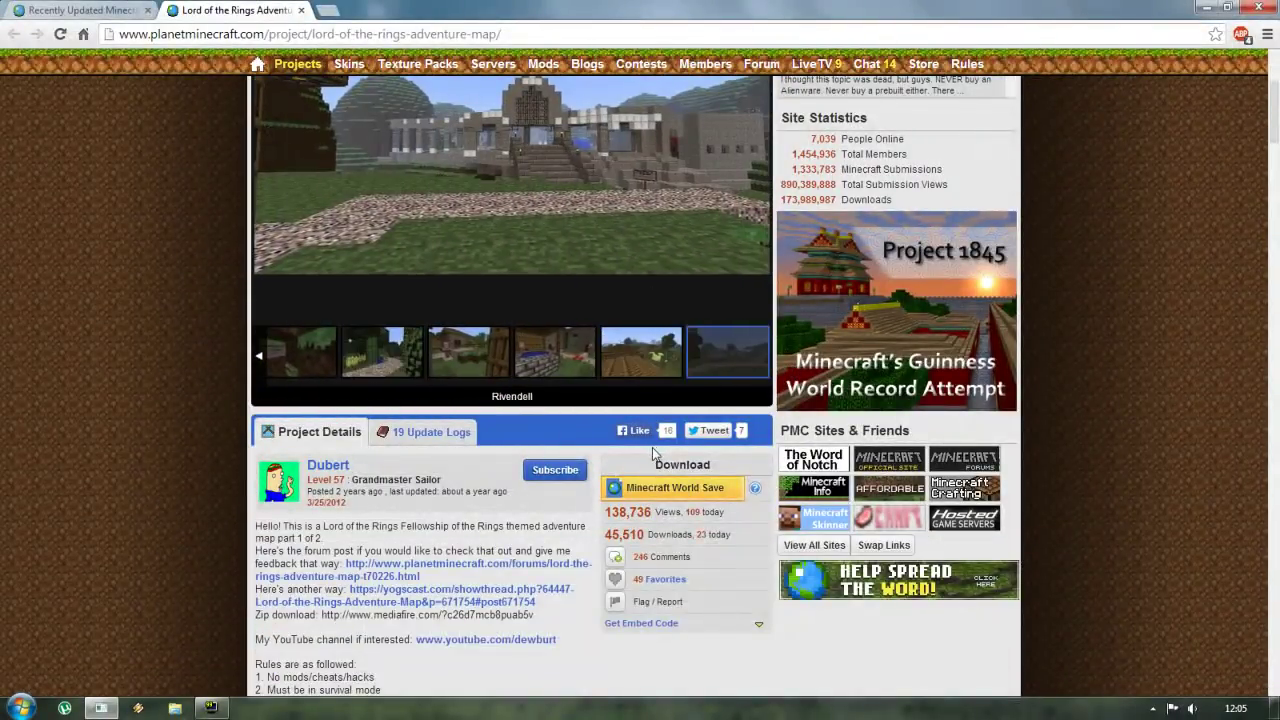
pyautogui.scroll(-4, 652, 450)
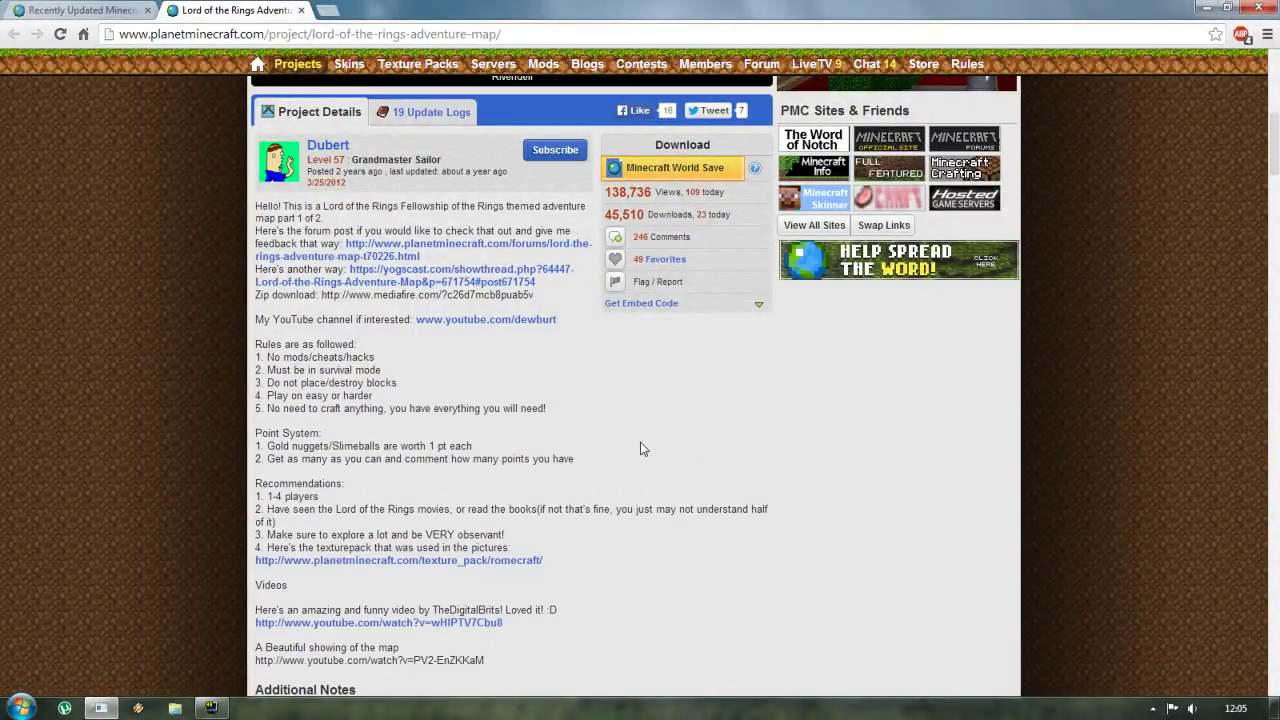
# Examine the download section beside the Lord of the Rings Adventure Map's project details, locating the Minecraft World Save download
pyautogui.scroll(-2, 642, 449)
pyautogui.scroll(3, 642, 449)
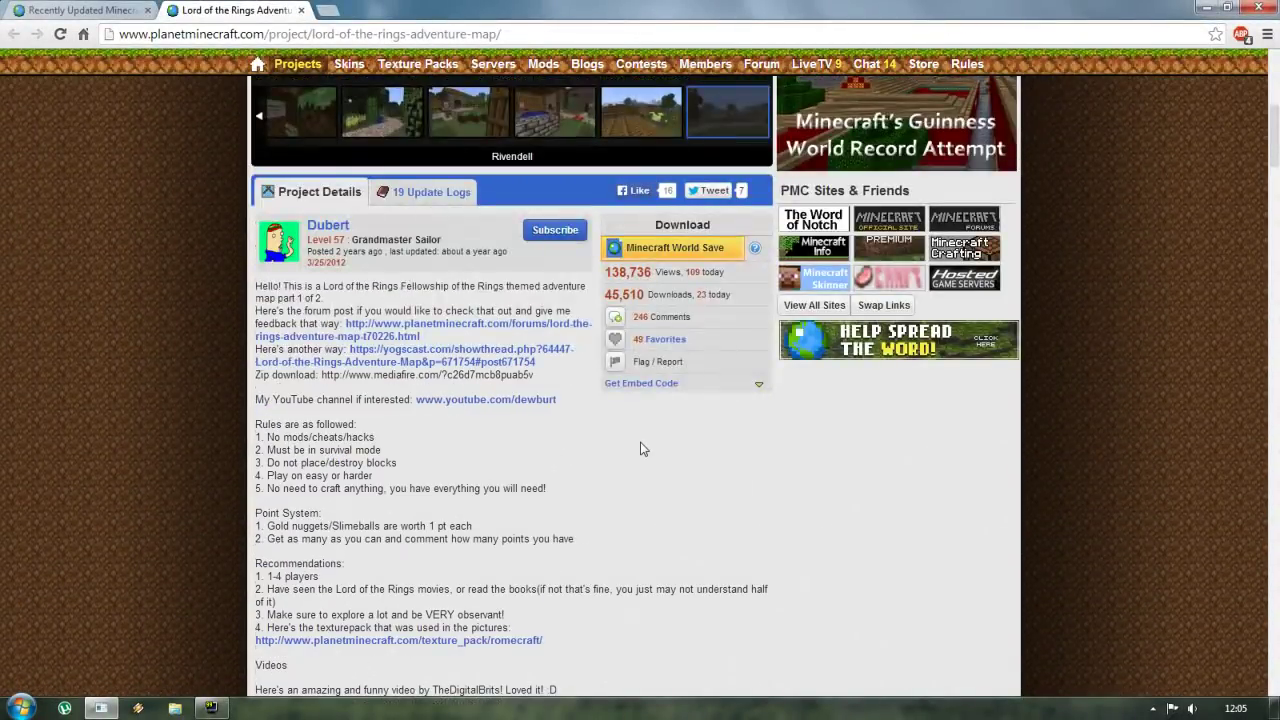
pyautogui.scroll(-3, 640, 449)
pyautogui.scroll(4, 640, 449)
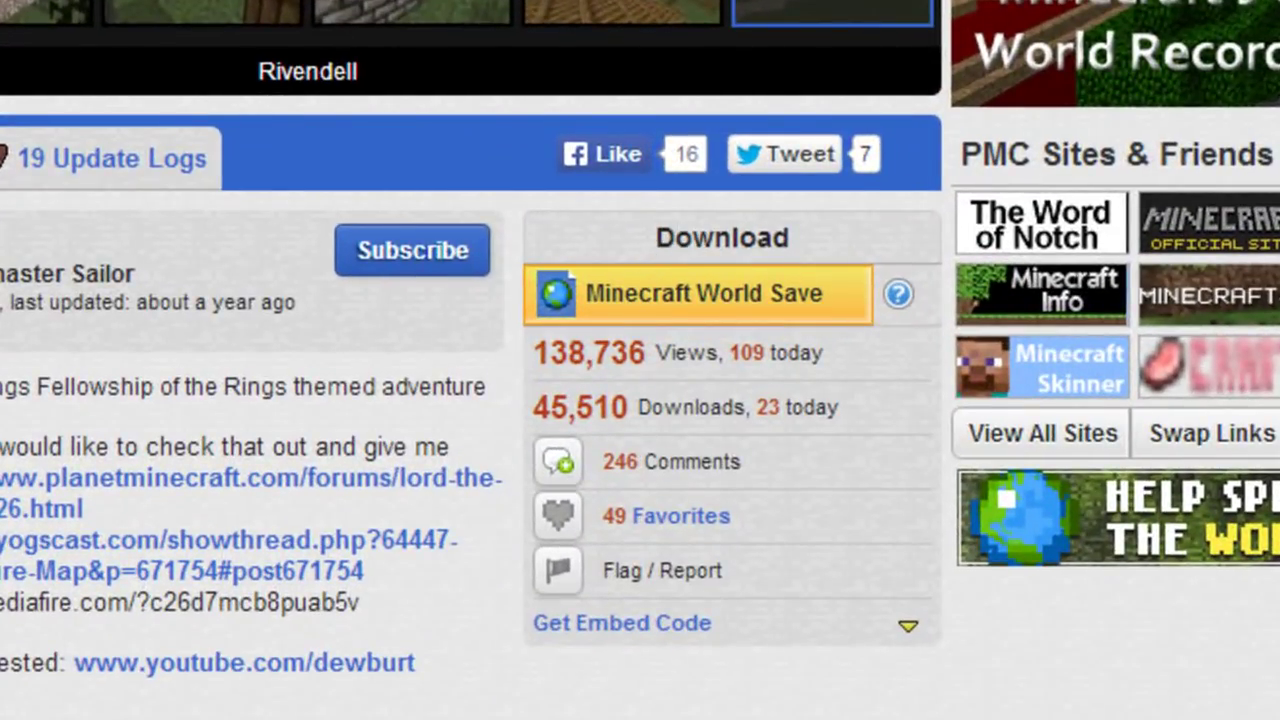
pyautogui.moveTo(656, 237); pyautogui.dragTo(790, 237)
pyautogui.click(831, 589)
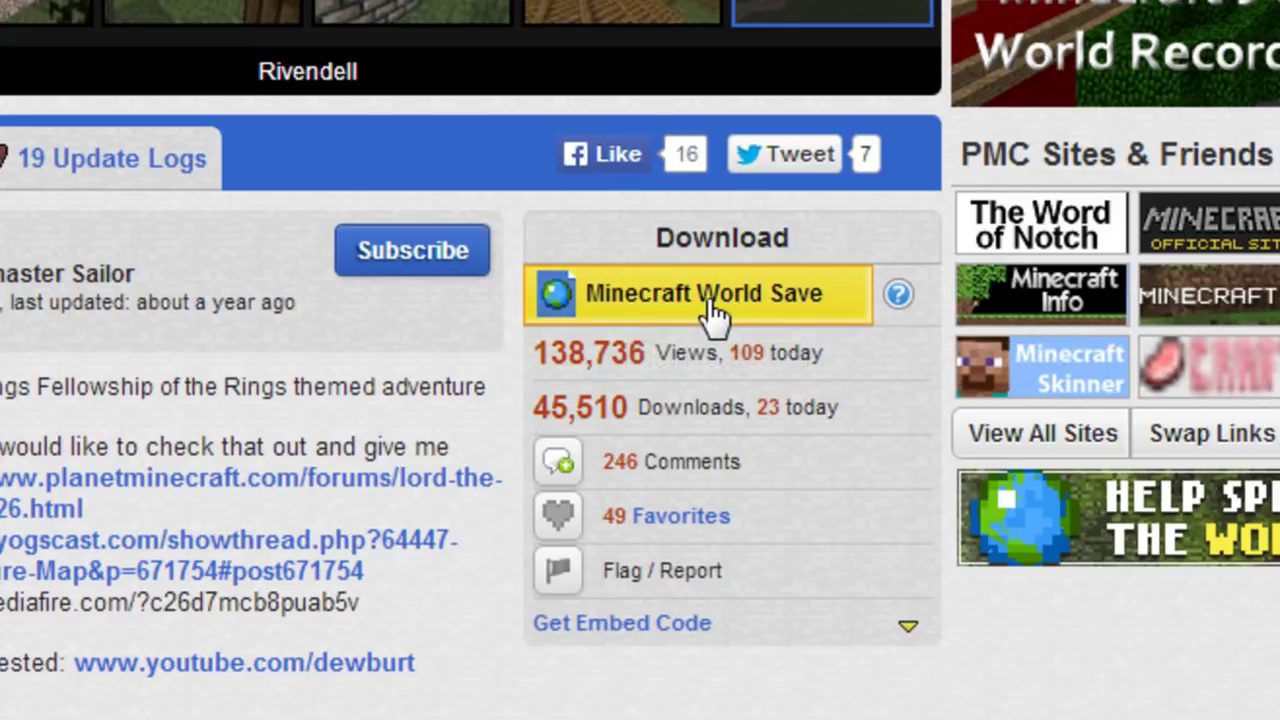
pyautogui.scroll(6, 713, 318)
pyautogui.scroll(-3, 686, 309)
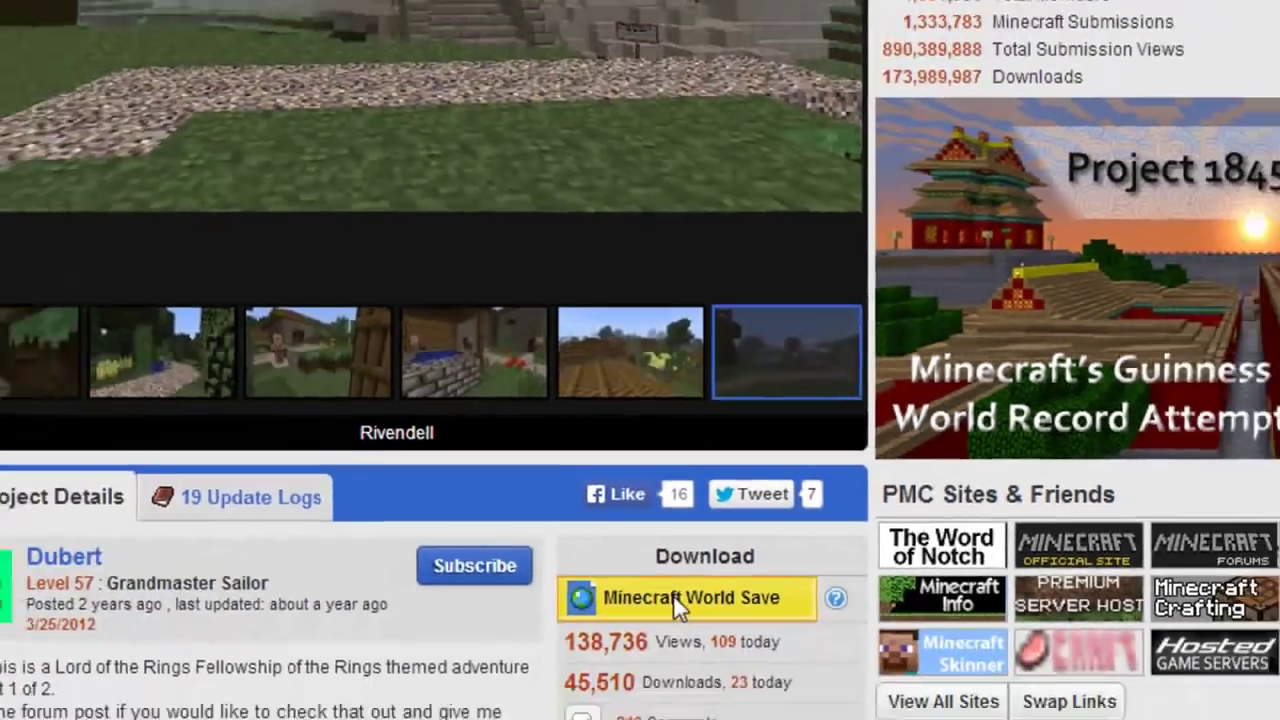
# Download the map's Minecraft World Save, skipping the CoinURL ad and getting Completed LOTR.rar from MediaFire
pyautogui.click(673, 594)
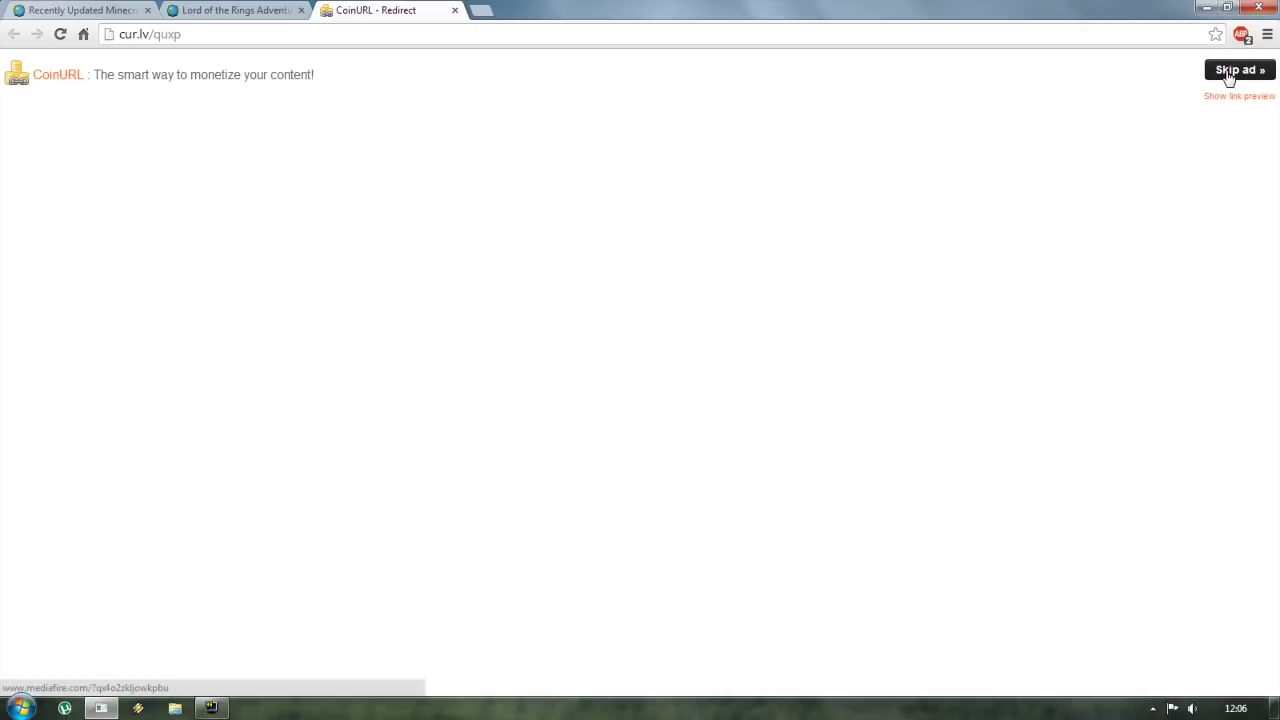
pyautogui.click(1228, 78)
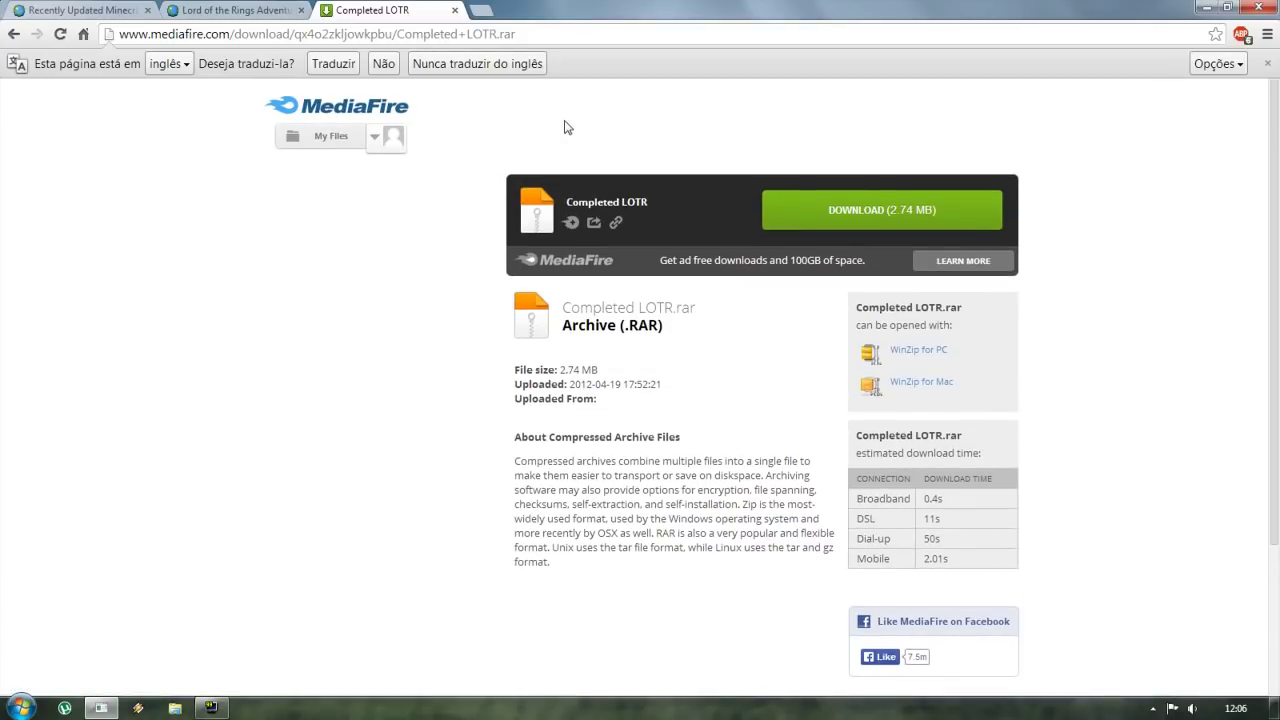
pyautogui.click(862, 209)
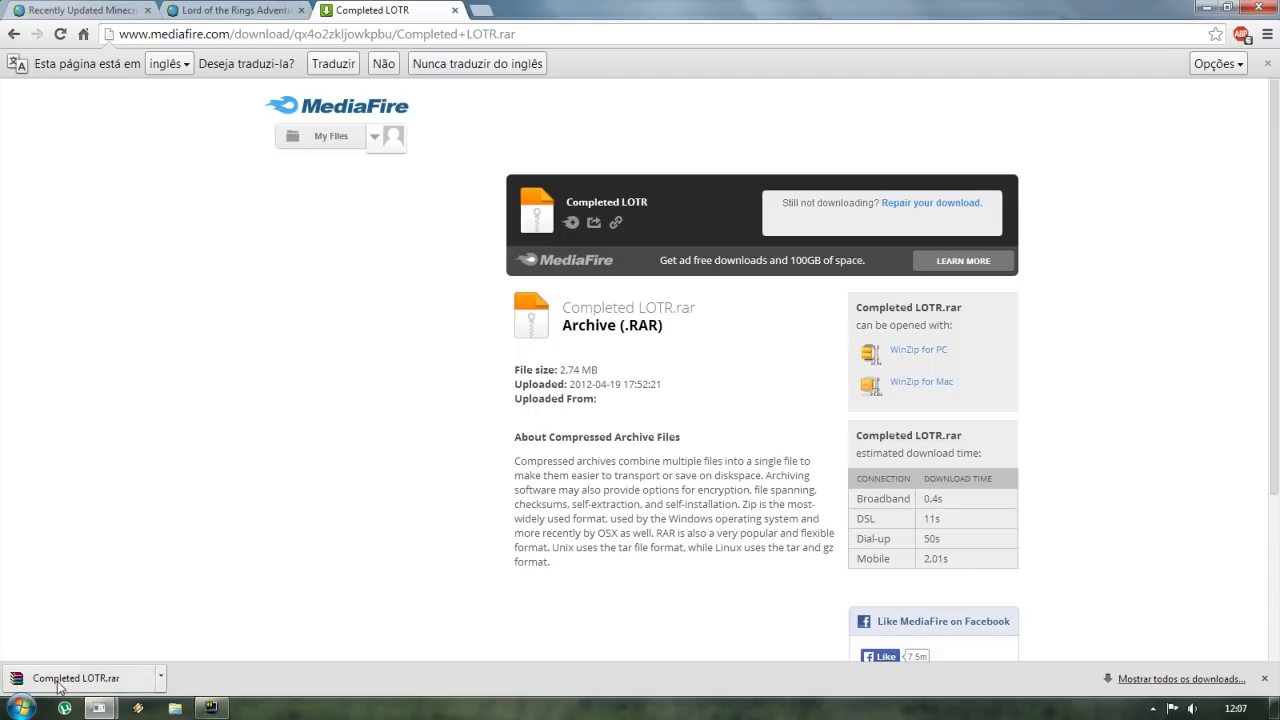
# Return to the map's project page, dismiss the download bar, and close the browser and the pop-up ad window
pyautogui.click(265, 10)
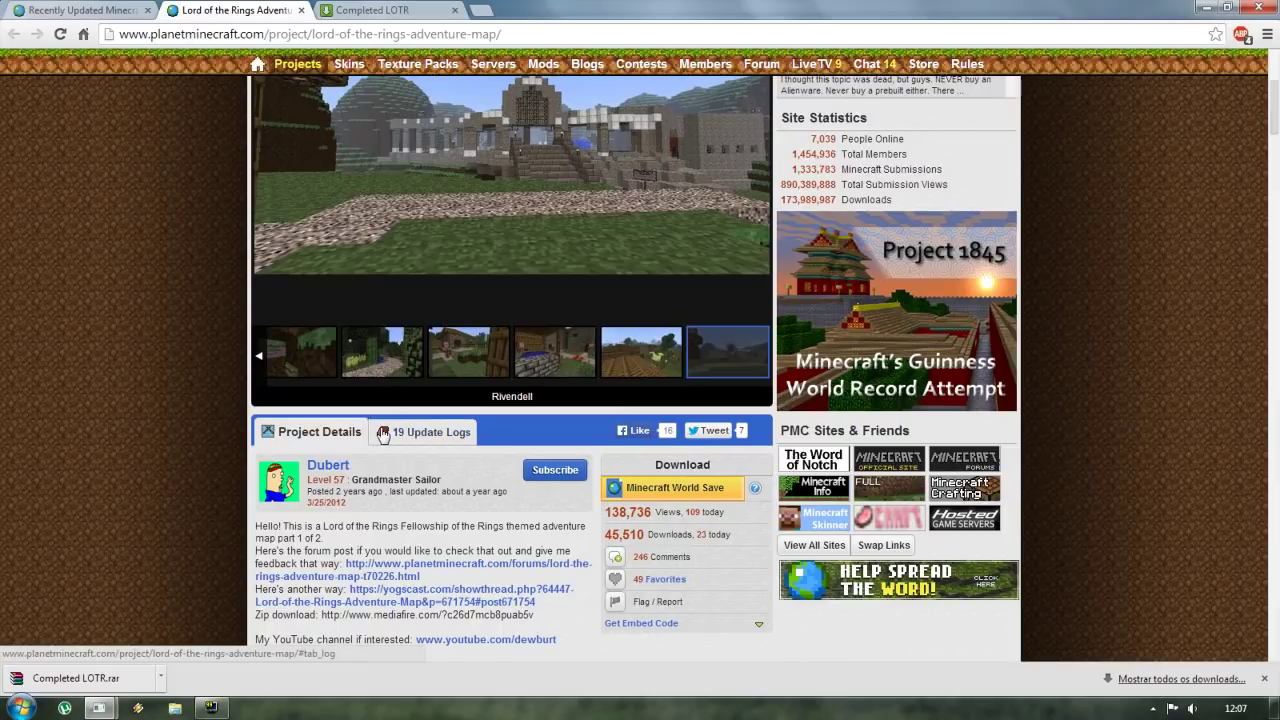
pyautogui.scroll(1, 393, 310)
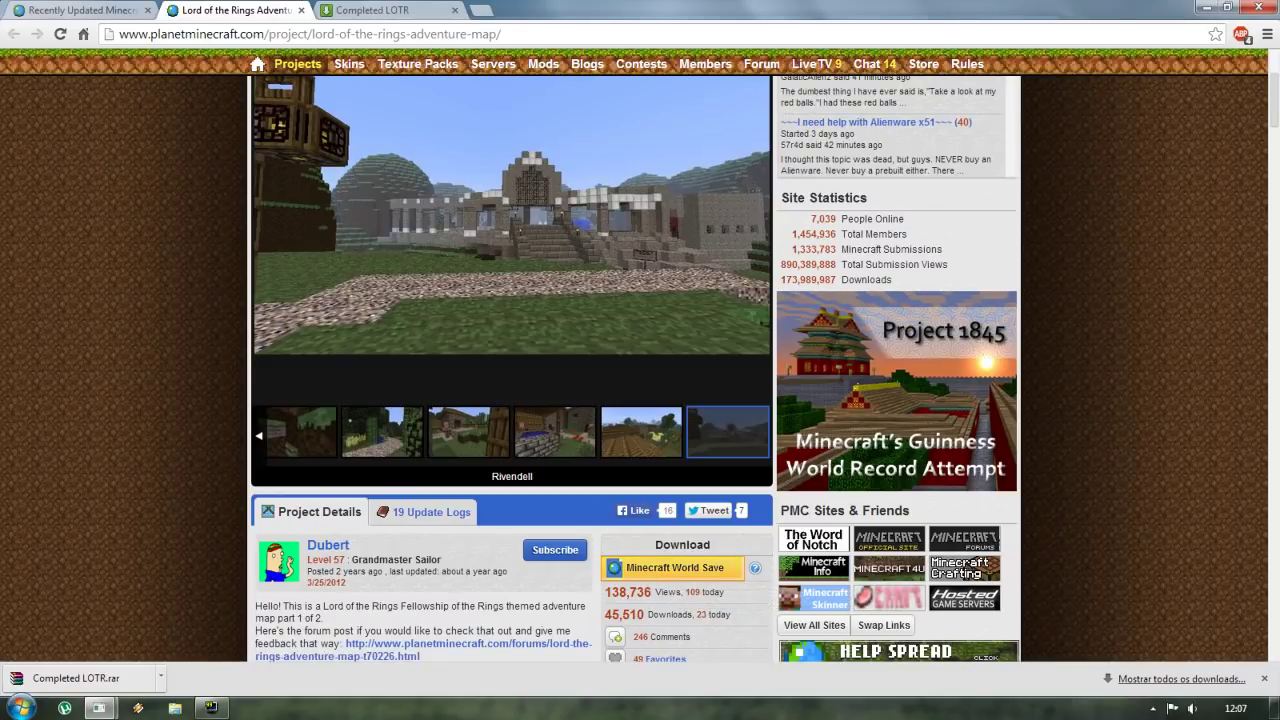
pyautogui.click(1265, 679)
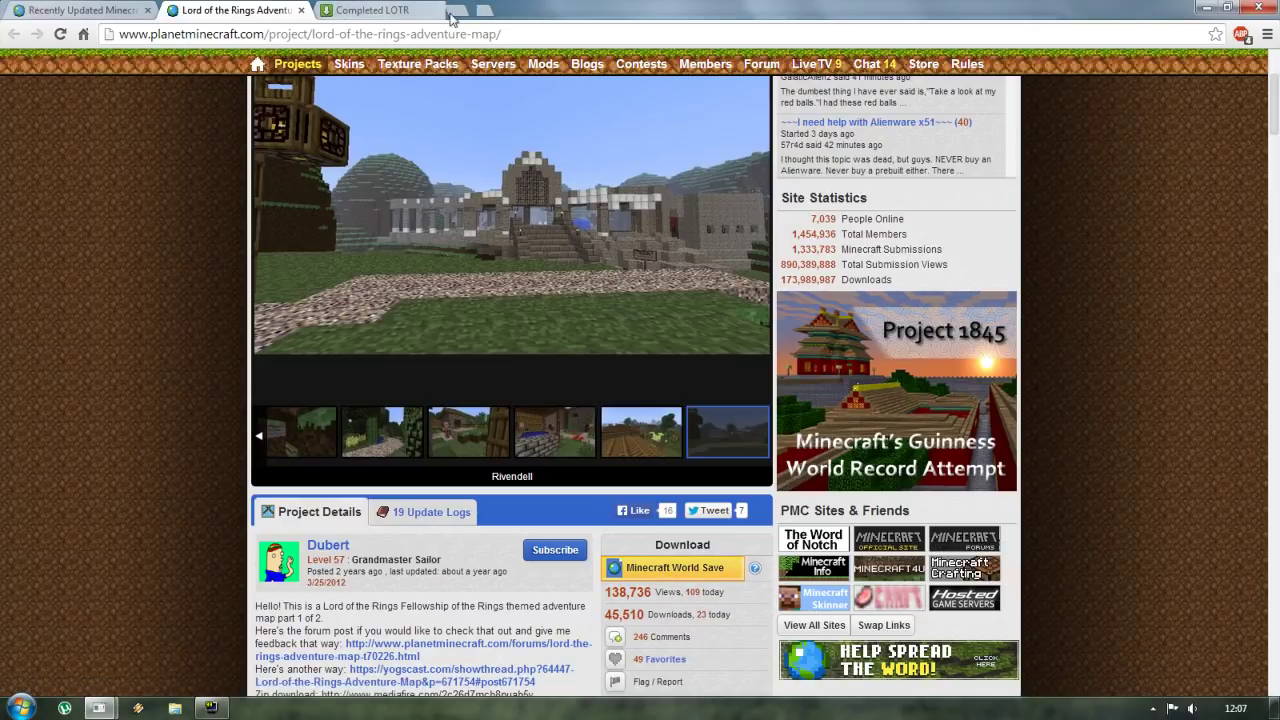
pyautogui.click(1272, 10)
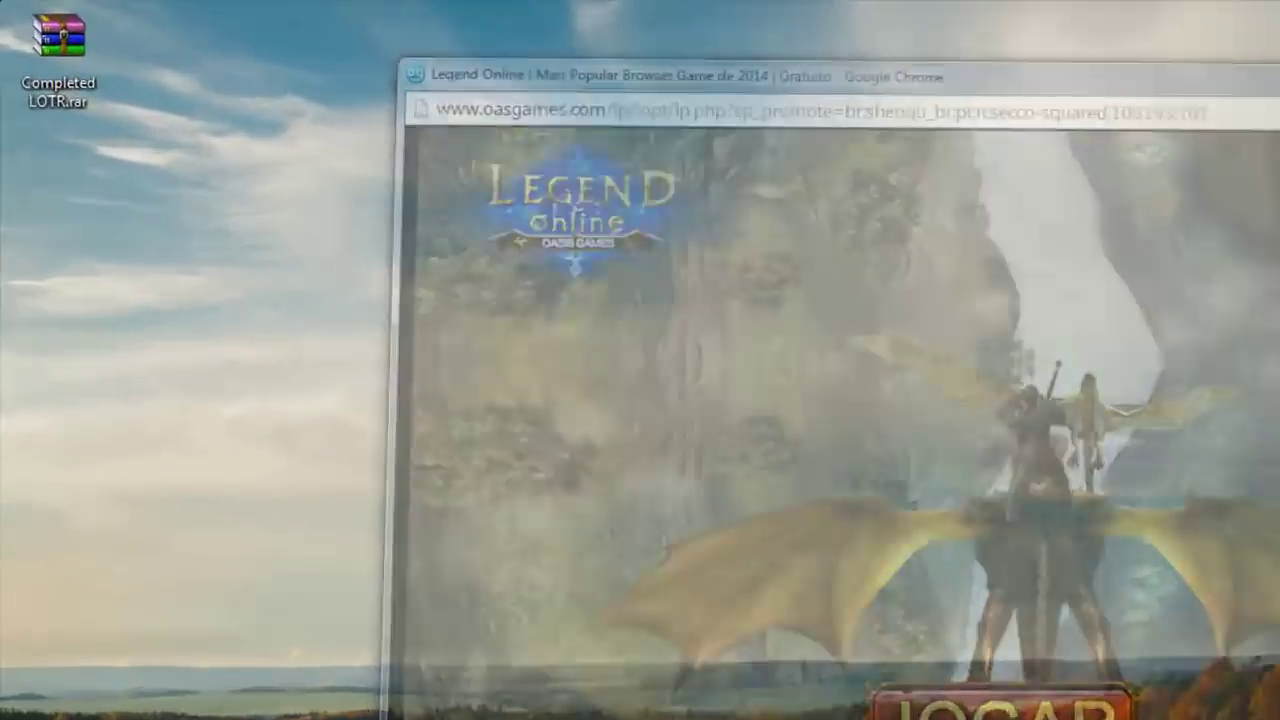
pyautogui.click(1042, 28)
# Extract Completed LOTR.rar directly onto the desktop
pyautogui.click(29, 25)
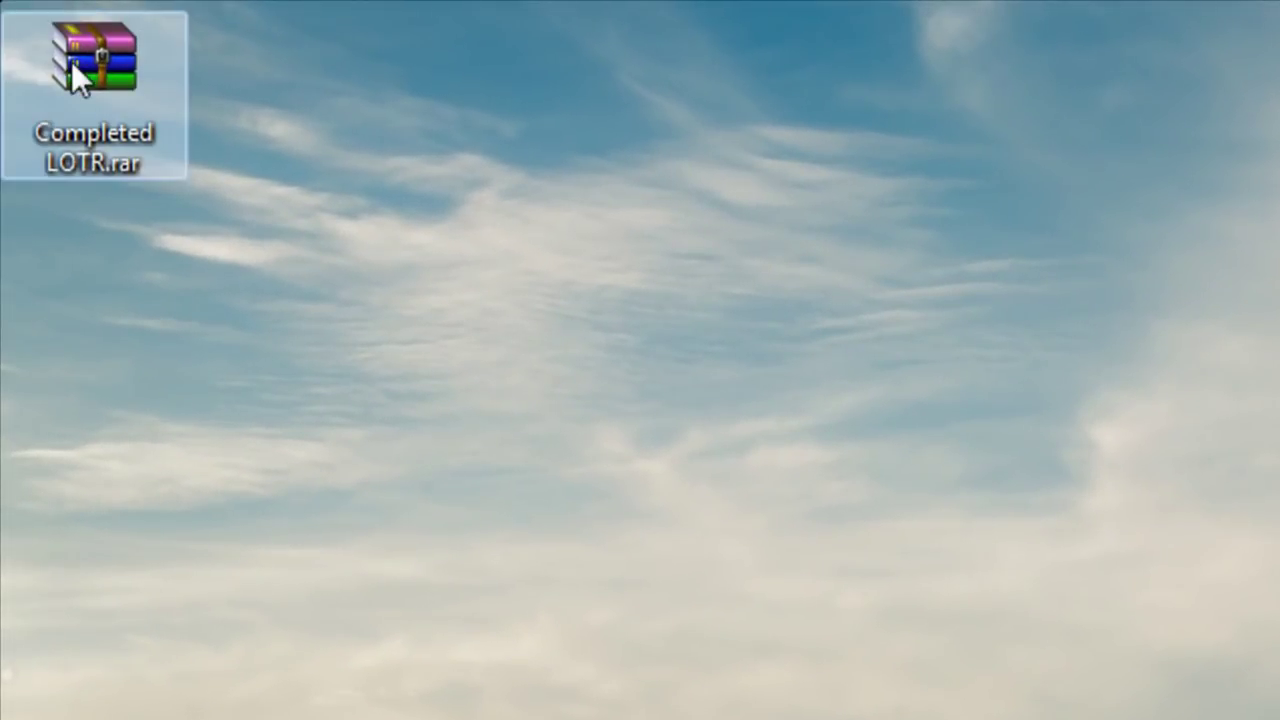
pyautogui.click(129, 242)
pyautogui.rightClick(77, 103)
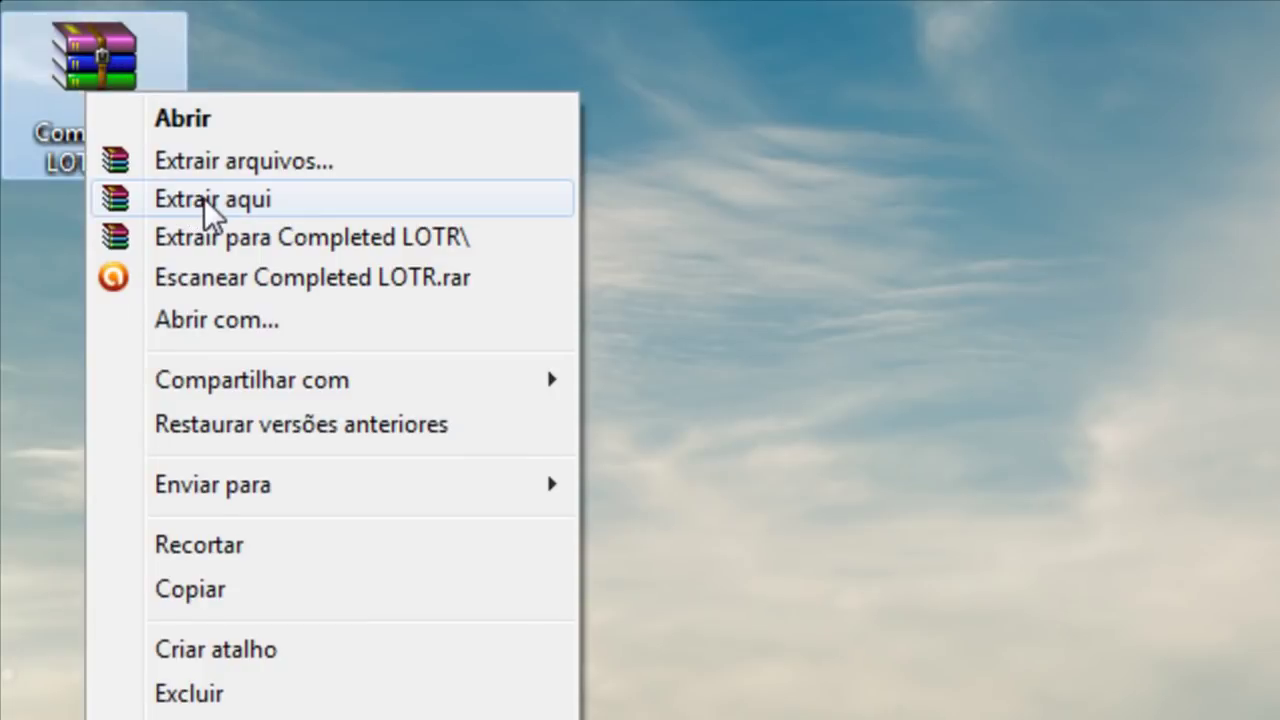
pyautogui.click(178, 199)
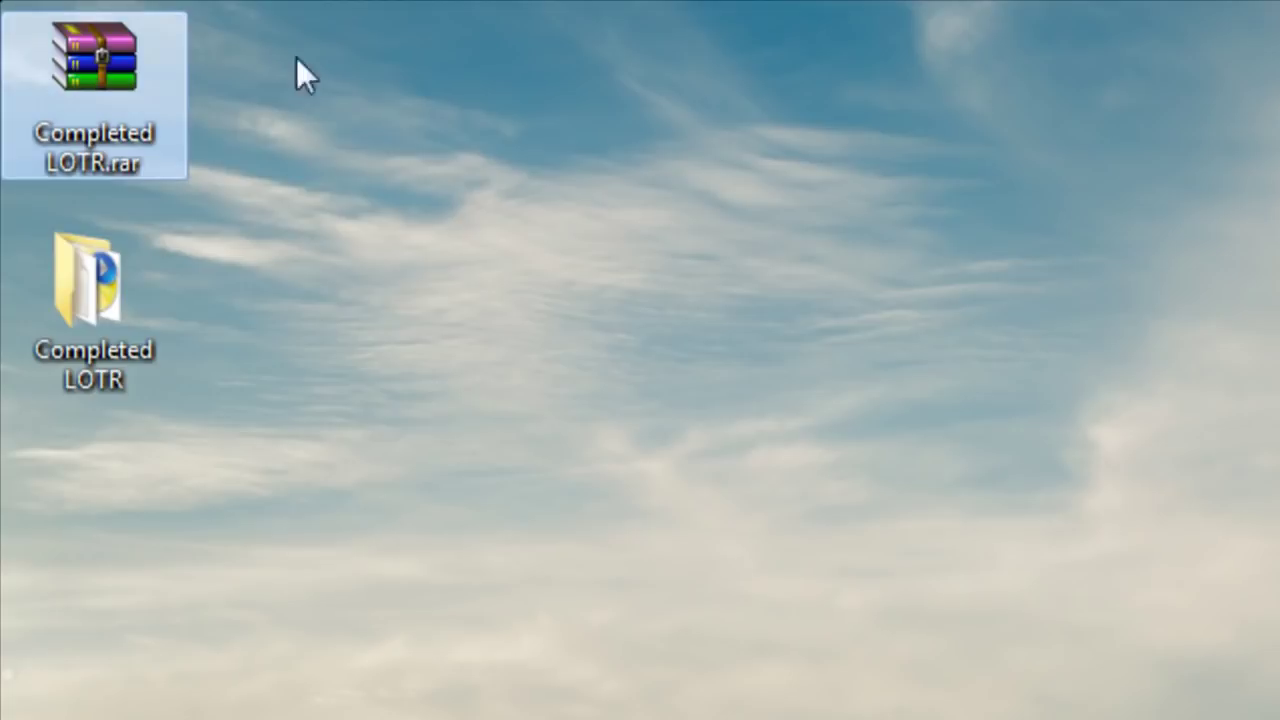
# Delete the Completed LOTR.rar archive and move the extracted Completed LOTR folder into its place on the desktop
pyautogui.press('Delete')
pyautogui.press('Return')
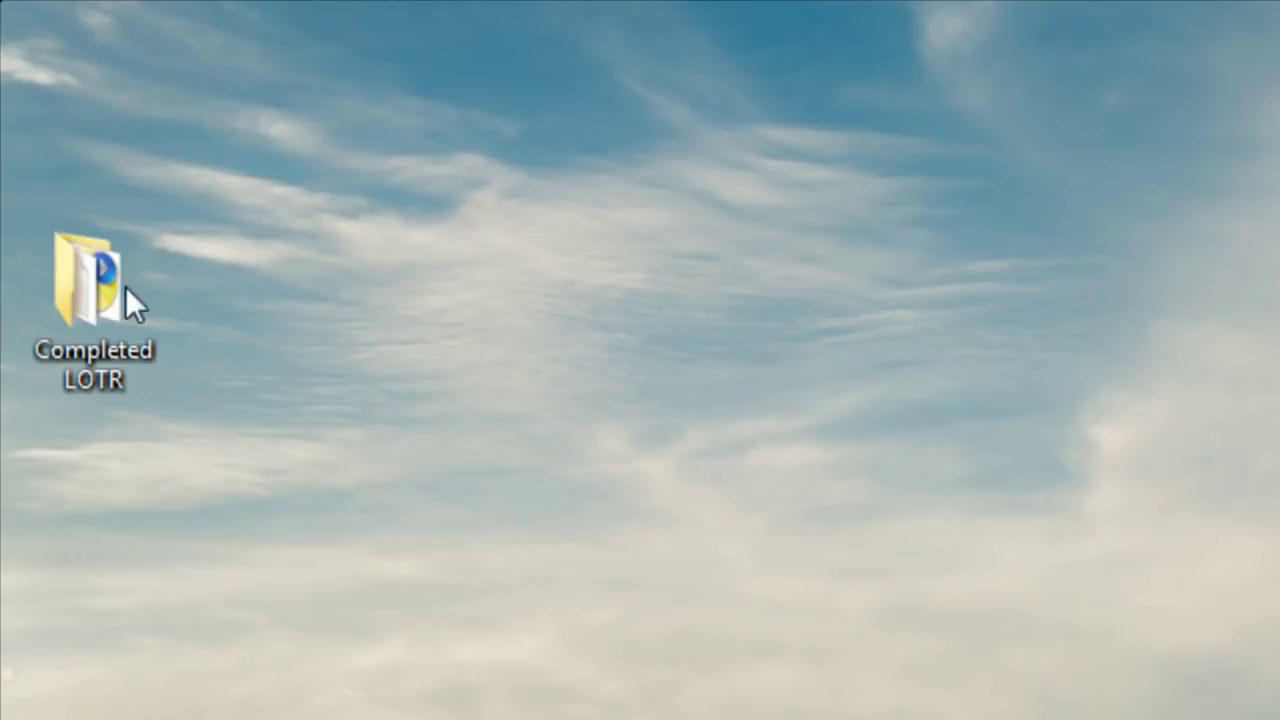
pyautogui.moveTo(125, 286); pyautogui.dragTo(114, 115)
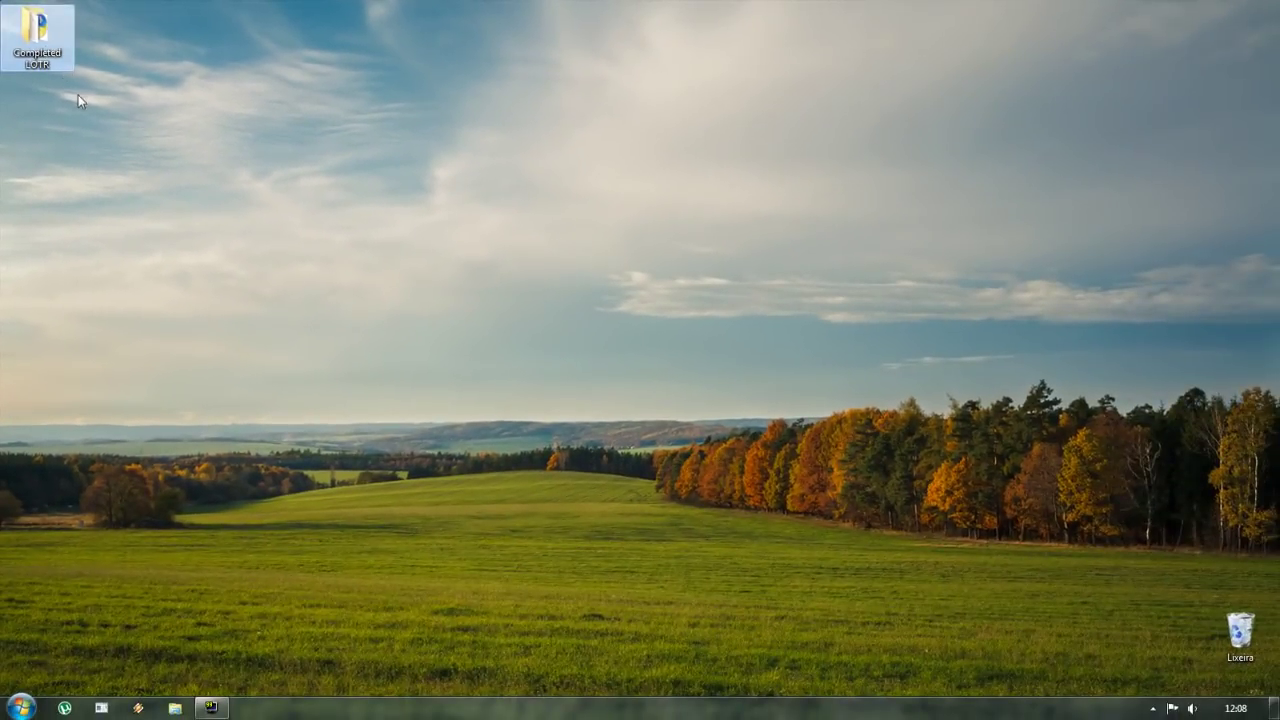
# Open the Completed LOTR folder, check that it contains world files such as level.dat, and close it
pyautogui.moveTo(49, 62)
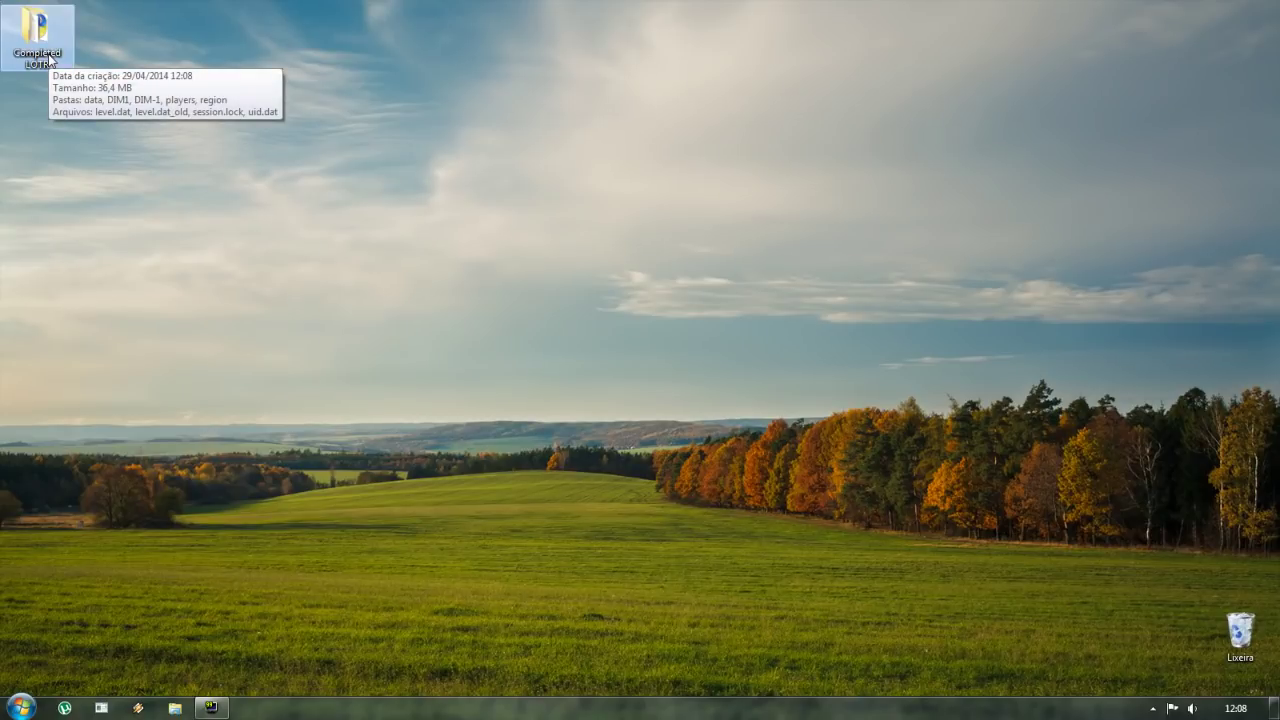
pyautogui.doubleClick(49, 62)
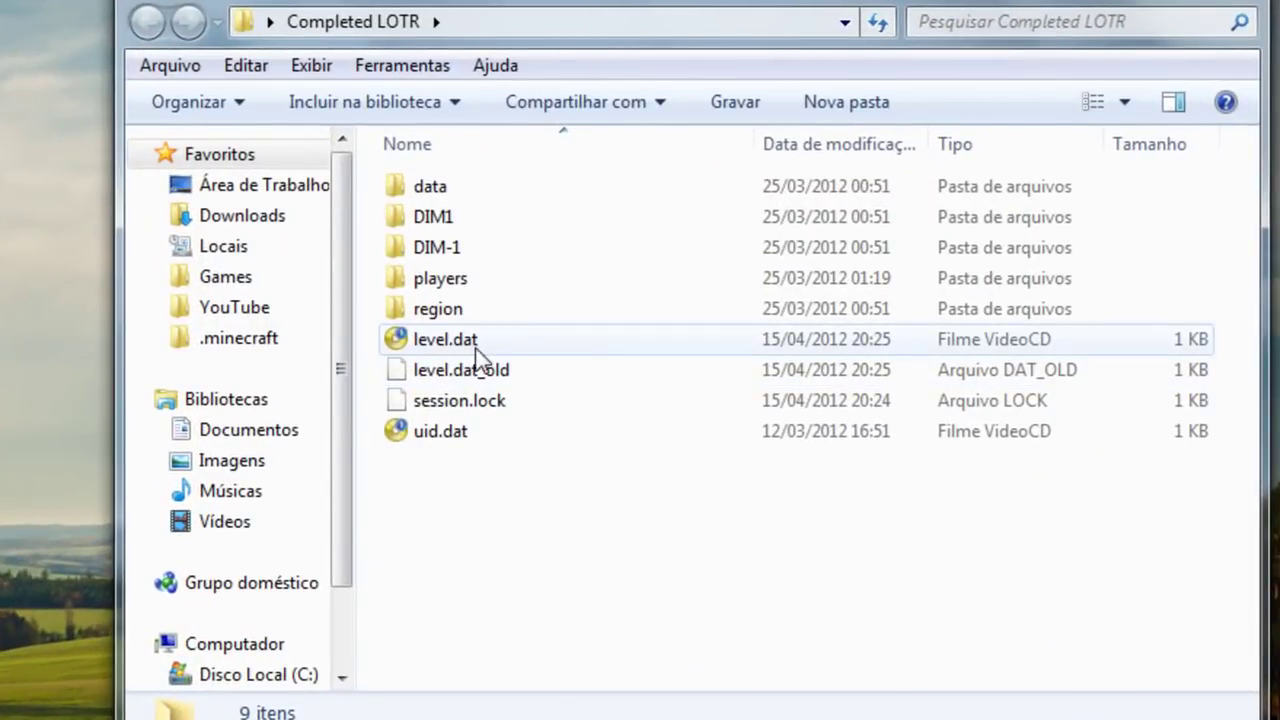
pyautogui.moveTo(444, 341)
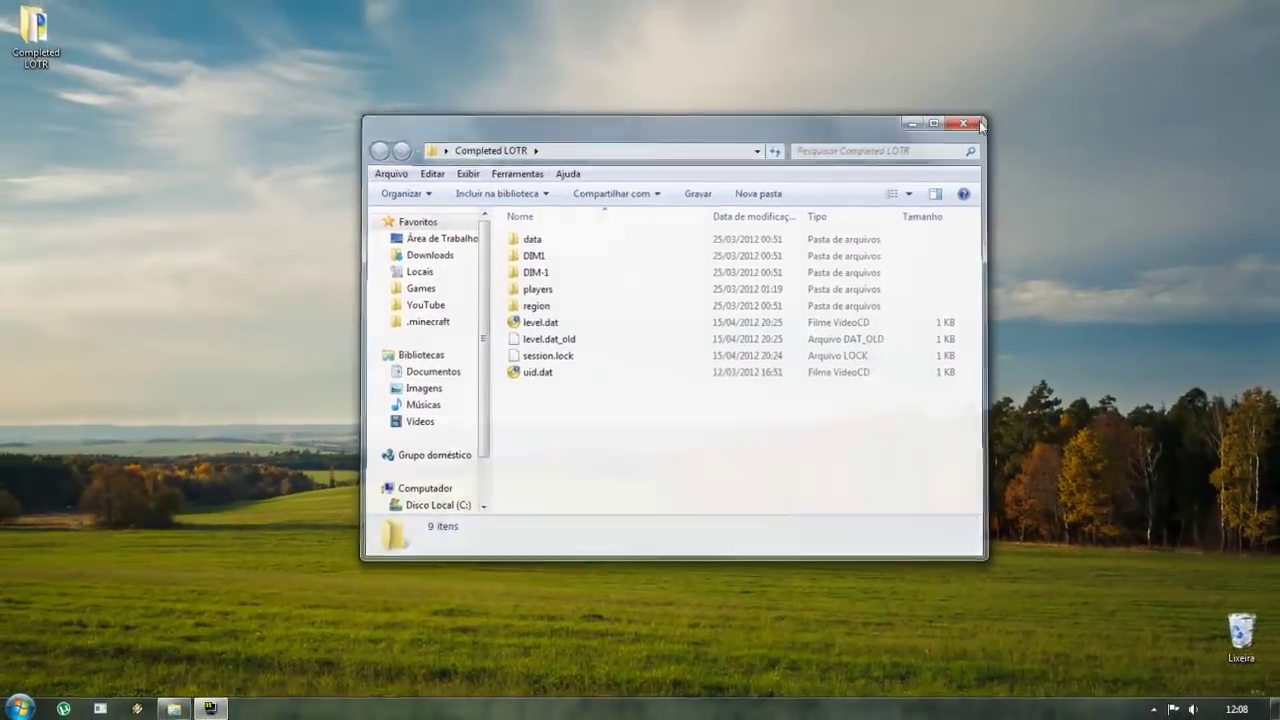
pyautogui.click(1127, 34)
# Open the Roaming application data folder by running %appdata% from the system search
pyautogui.click(20, 707)
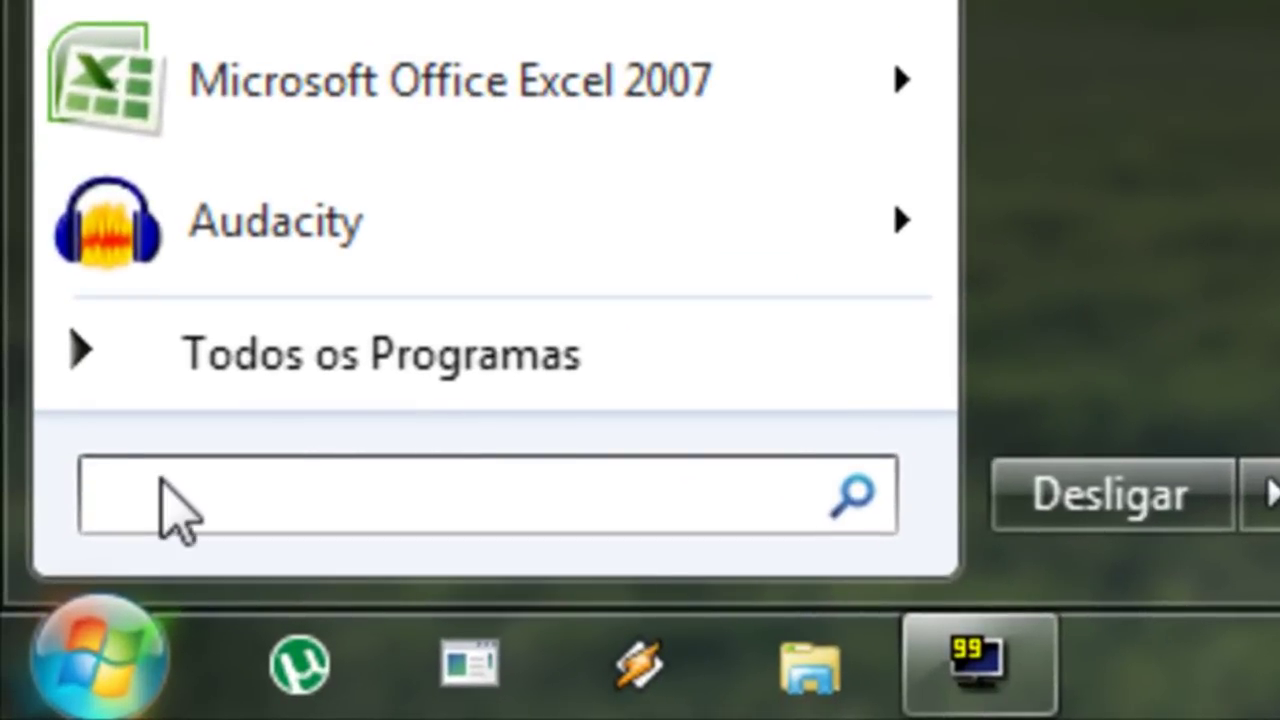
pyautogui.write('%appdata')
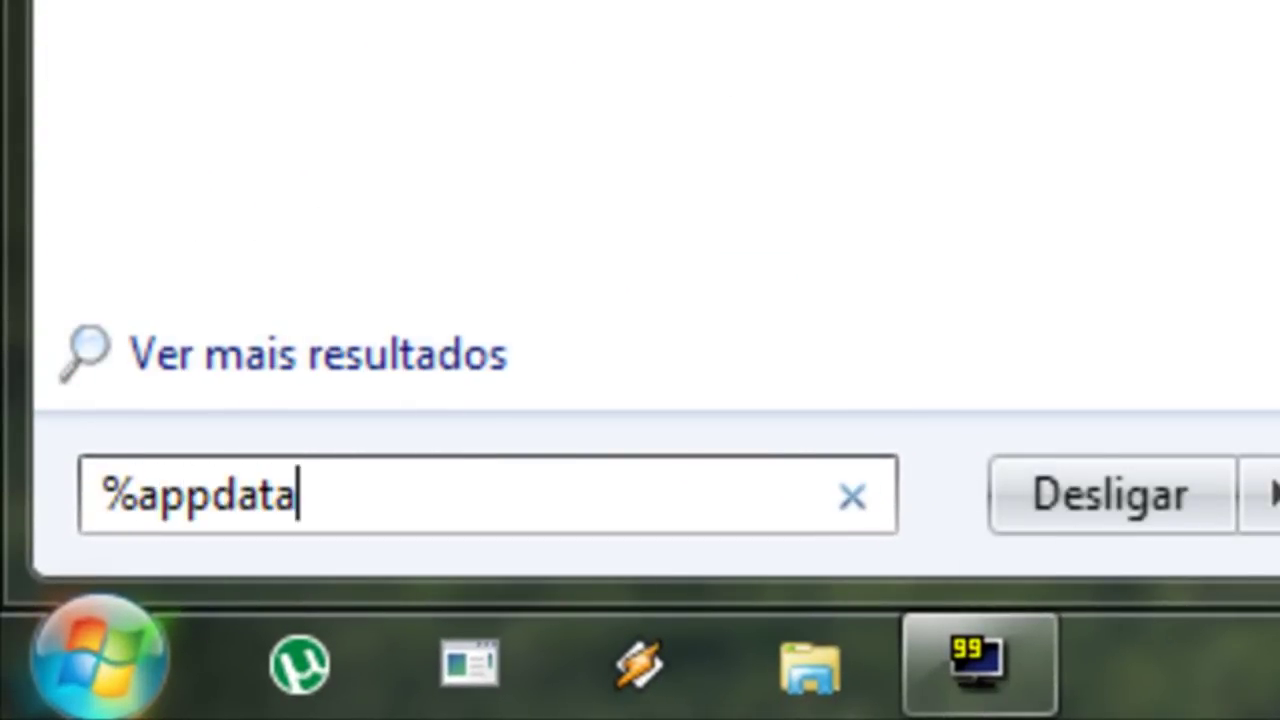
pyautogui.write('$$')
pyautogui.press('BackSpace')
pyautogui.write('%')
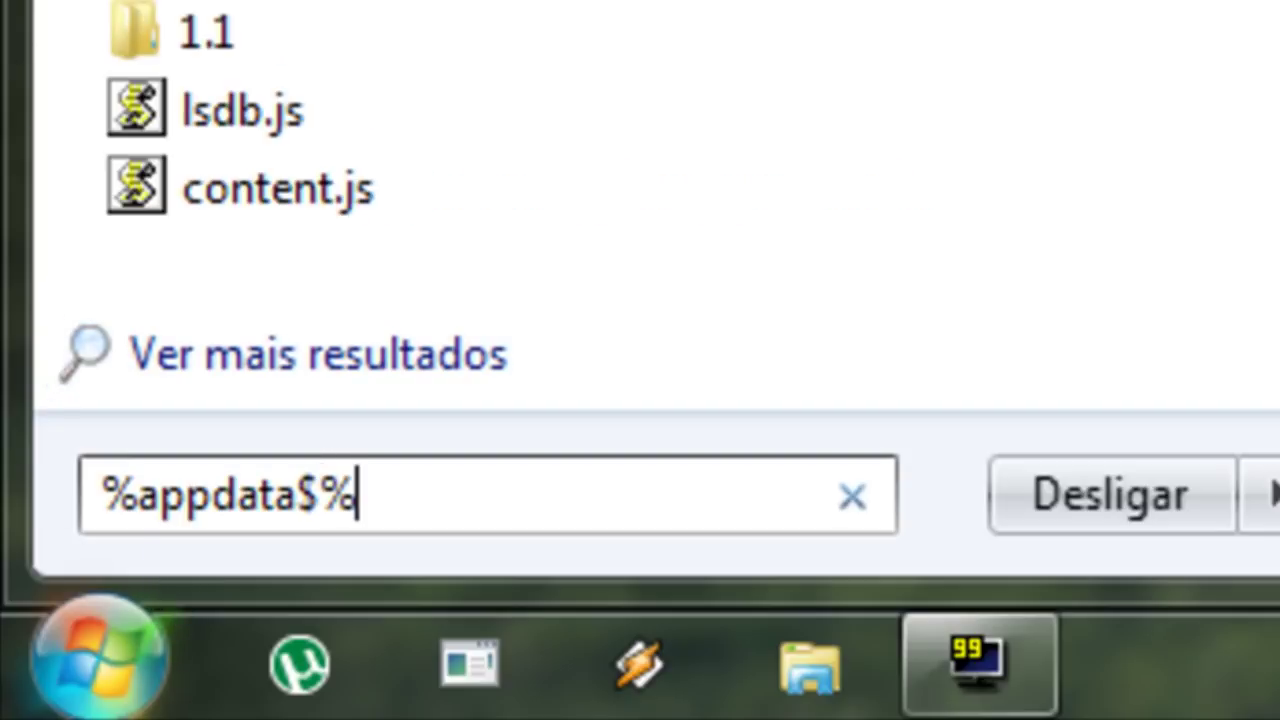
pyautogui.press('Left')
pyautogui.press('Left')
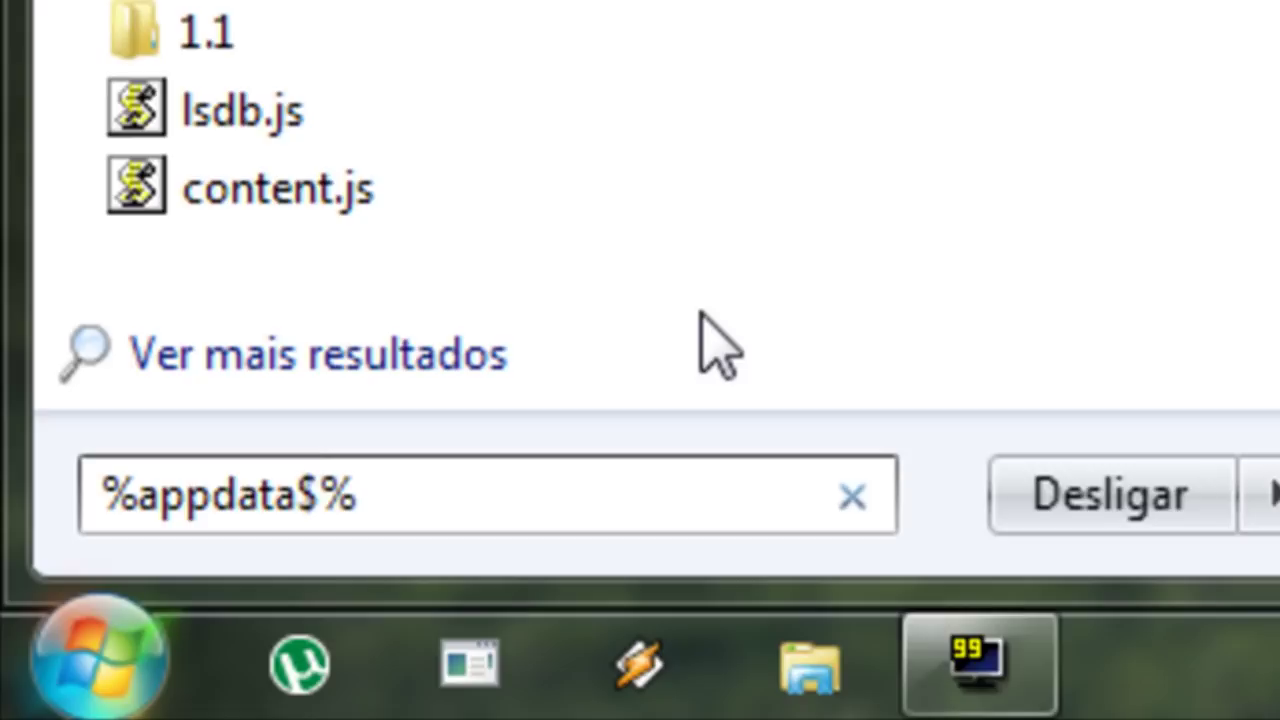
pyautogui.press('BackSpace')
pyautogui.press('Right')
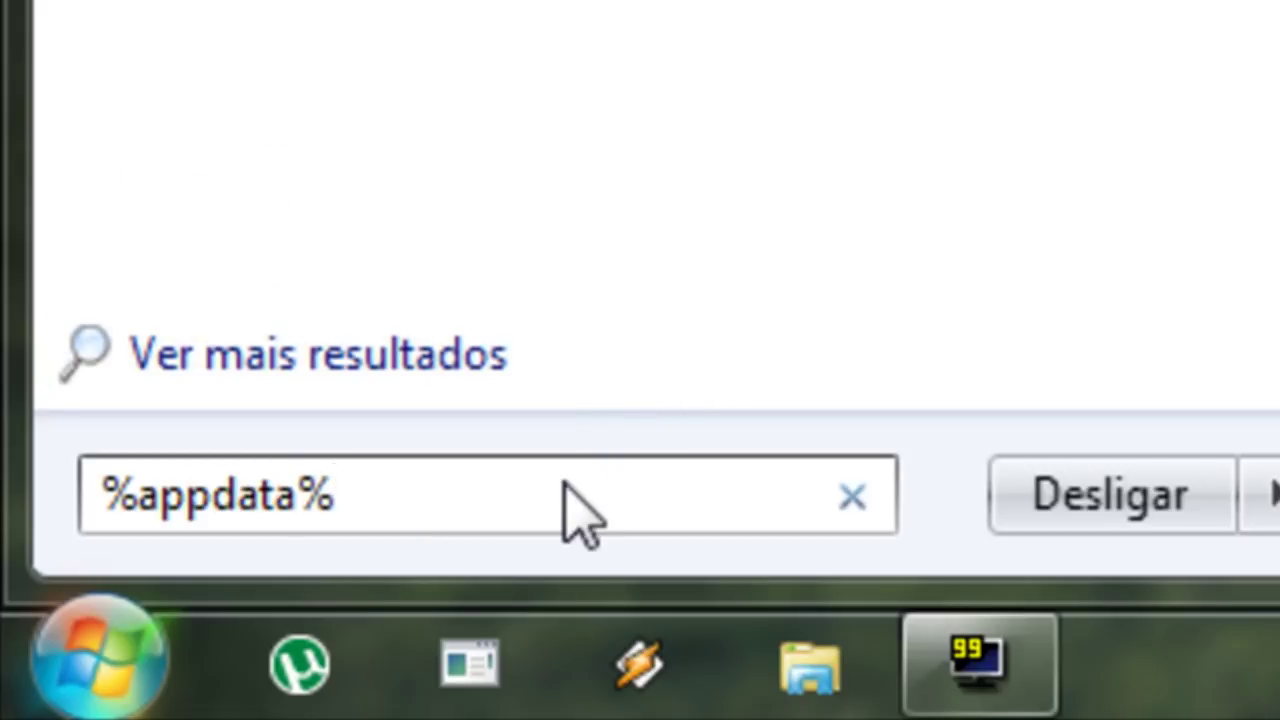
pyautogui.press('Return')
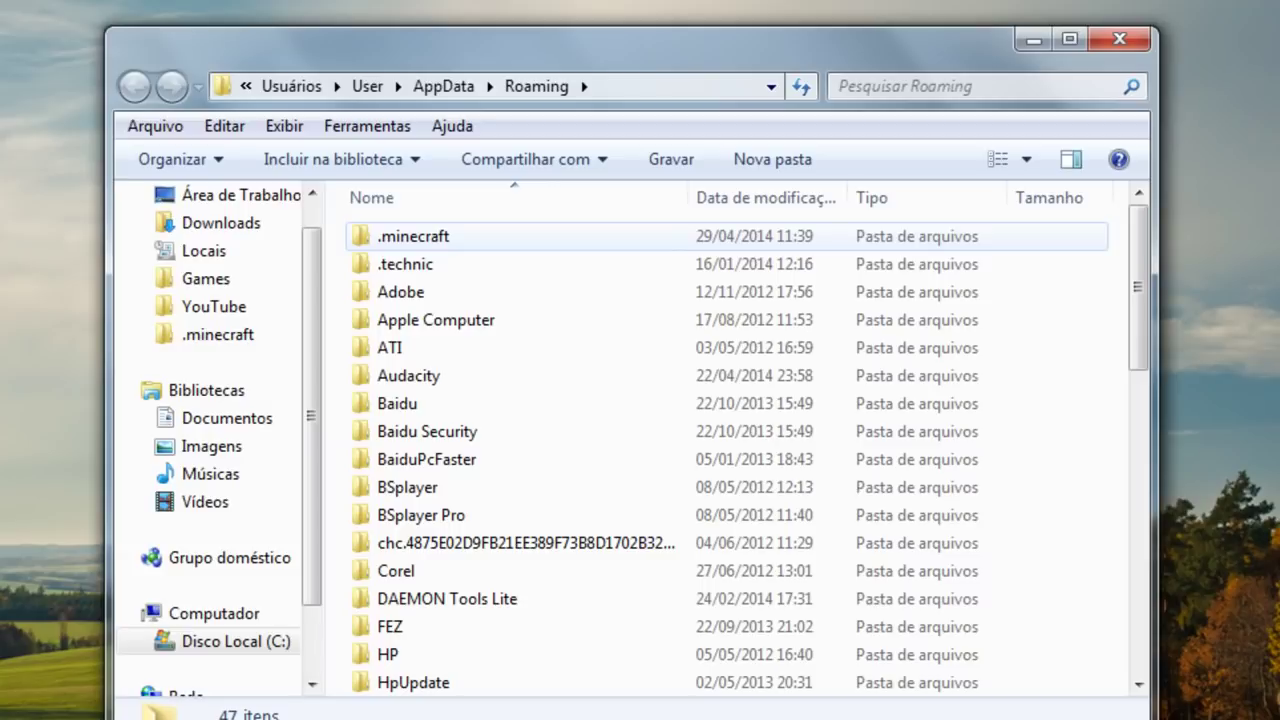
# Repeat the %appdata% search to bring up the Roaming folder again
pyautogui.press('super')
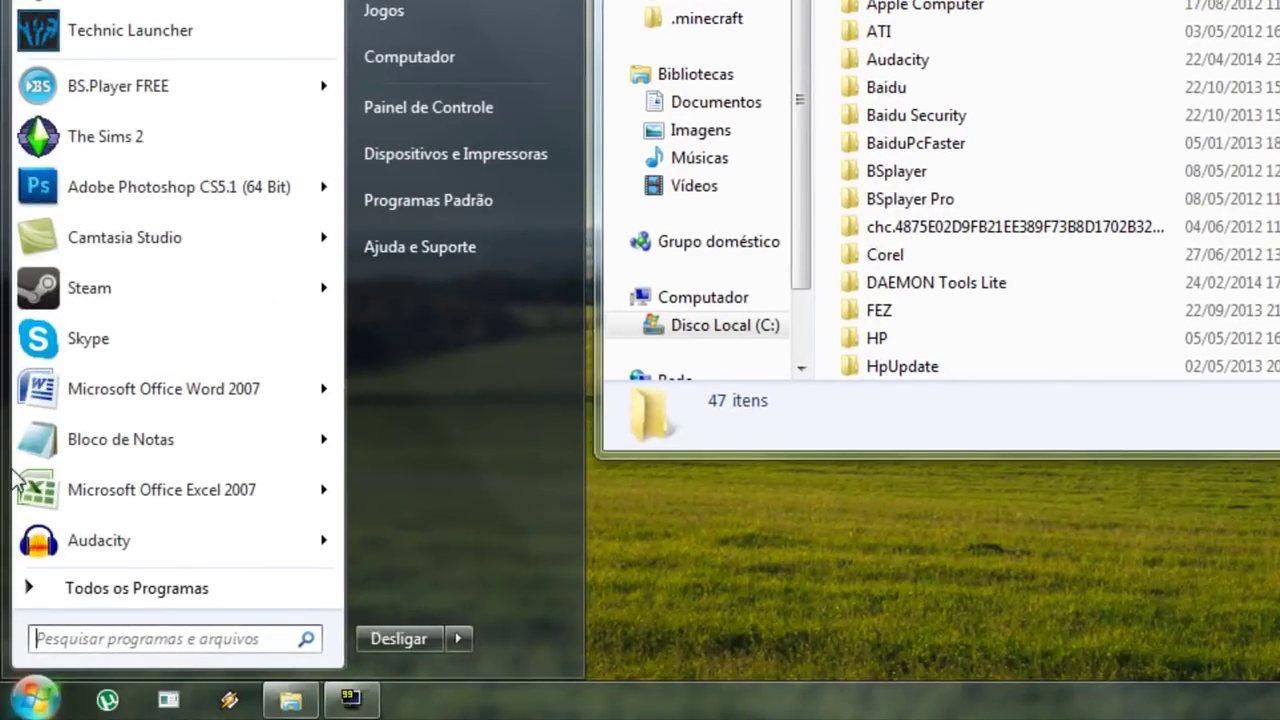
pyautogui.write('%appdata$')
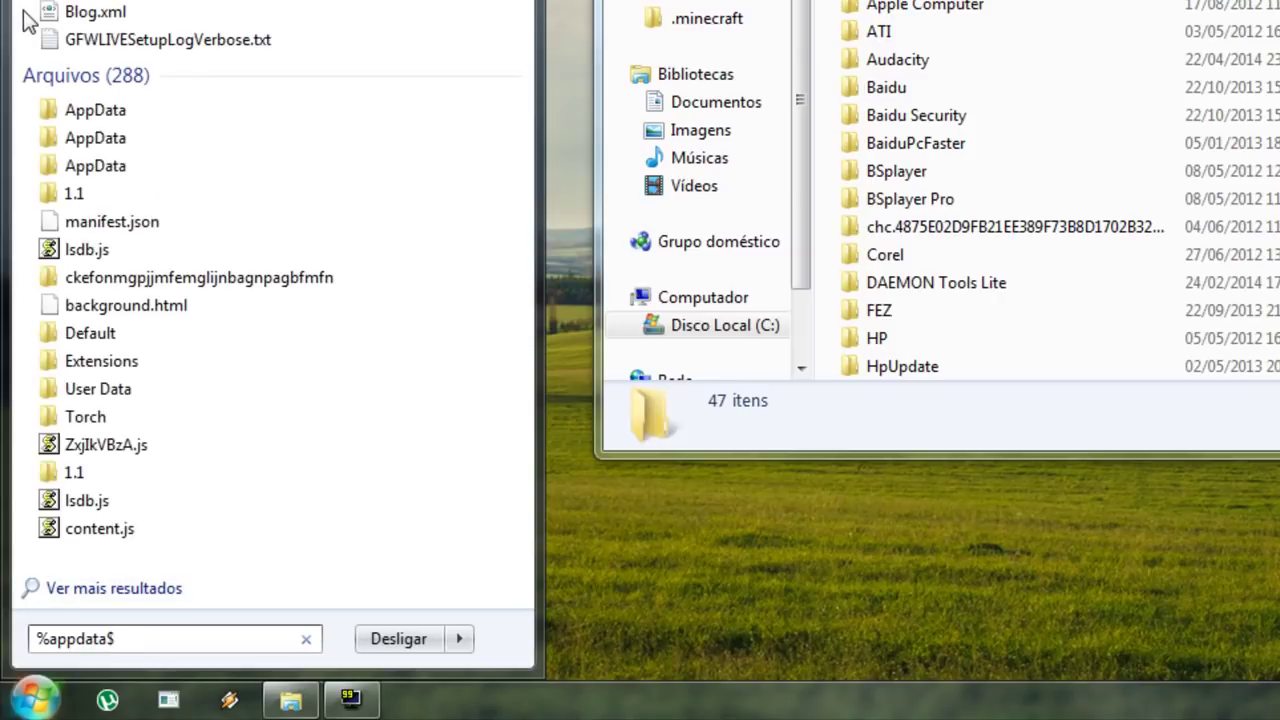
pyautogui.press('BackSpace')
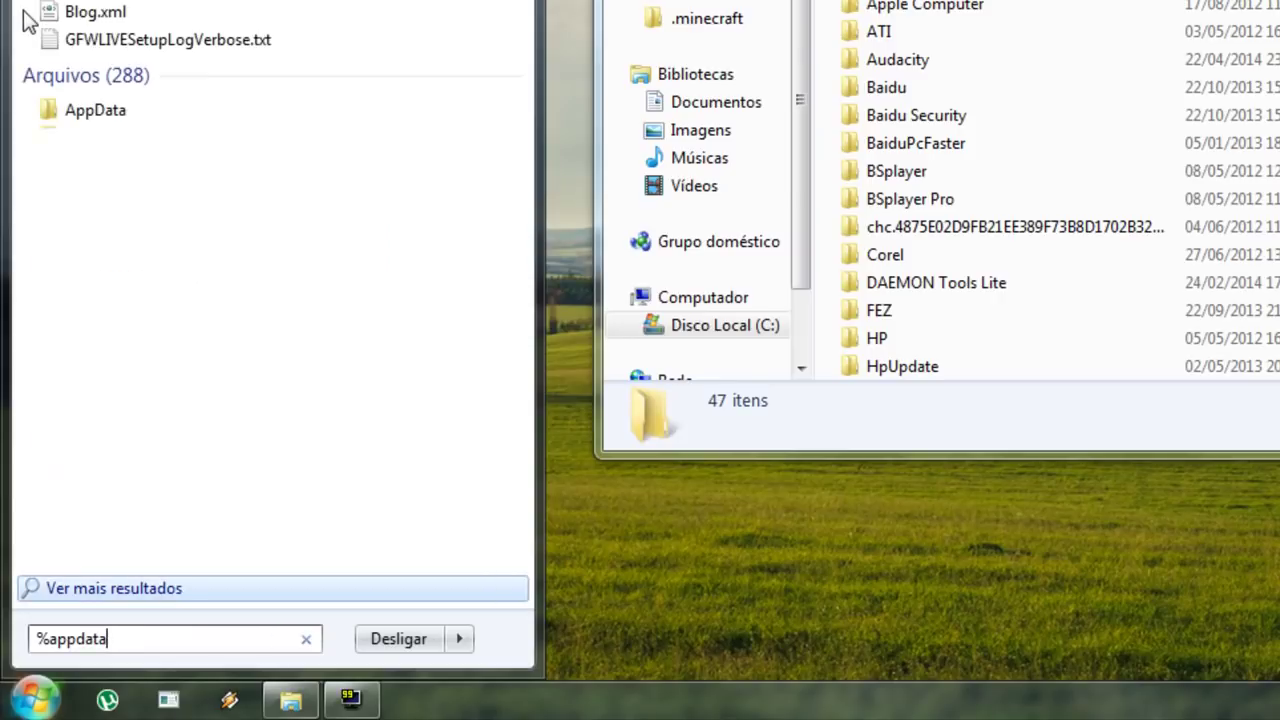
pyautogui.write('%')
pyautogui.press('Return')
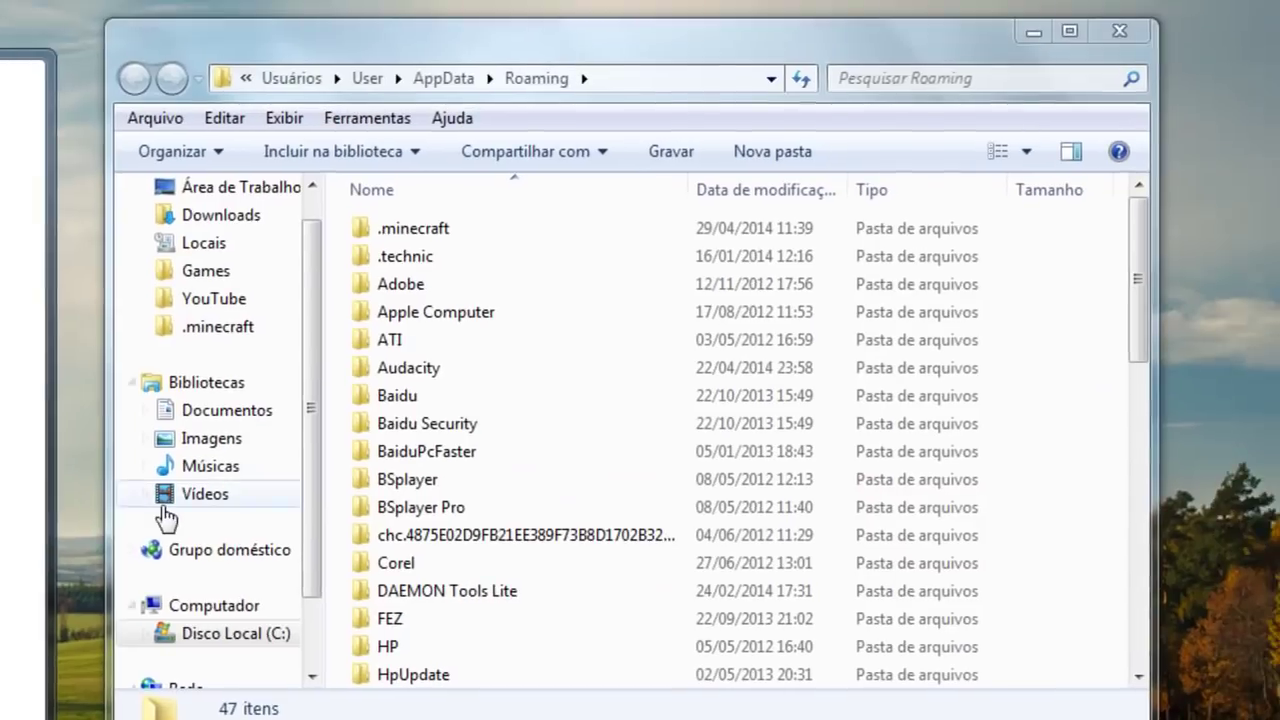
# Add the .minecraft folder to Favorites as a demonstration, remove the duplicate shortcut, and close the Roaming window
pyautogui.click(405, 230)
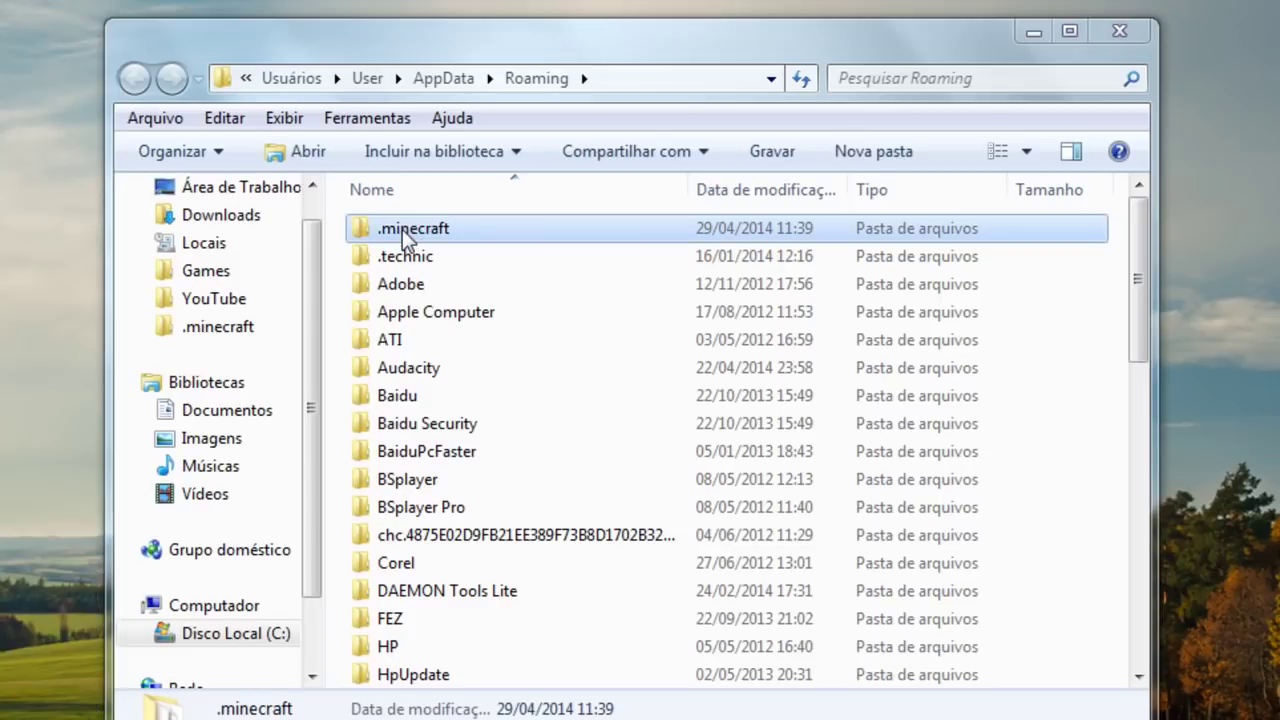
pyautogui.moveTo(402, 229); pyautogui.dragTo(220, 342)
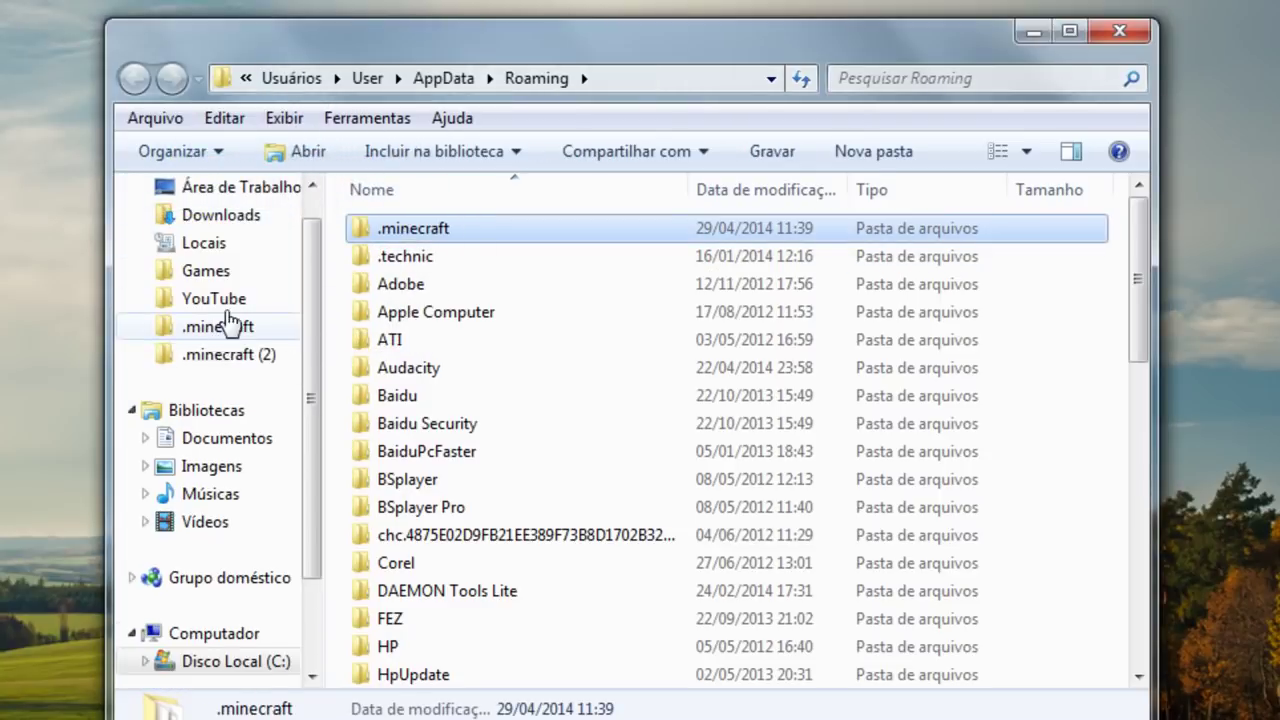
pyautogui.rightClick(218, 360)
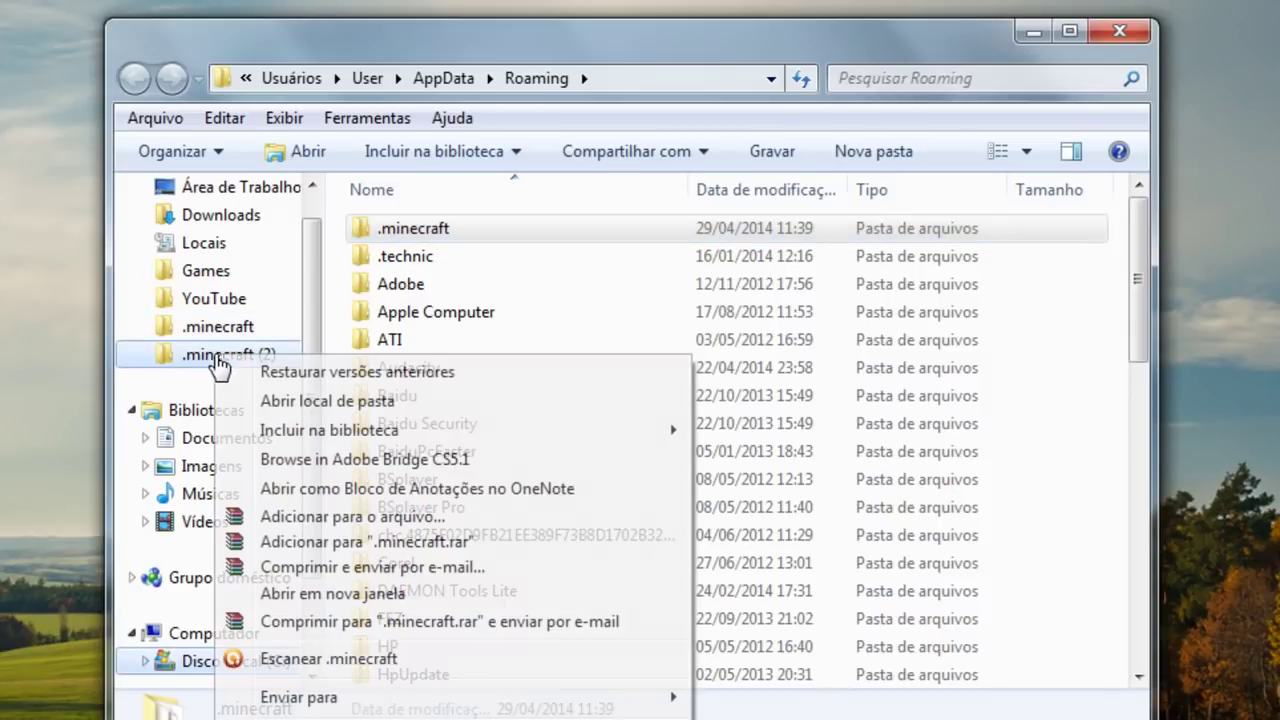
pyautogui.press('Delete')
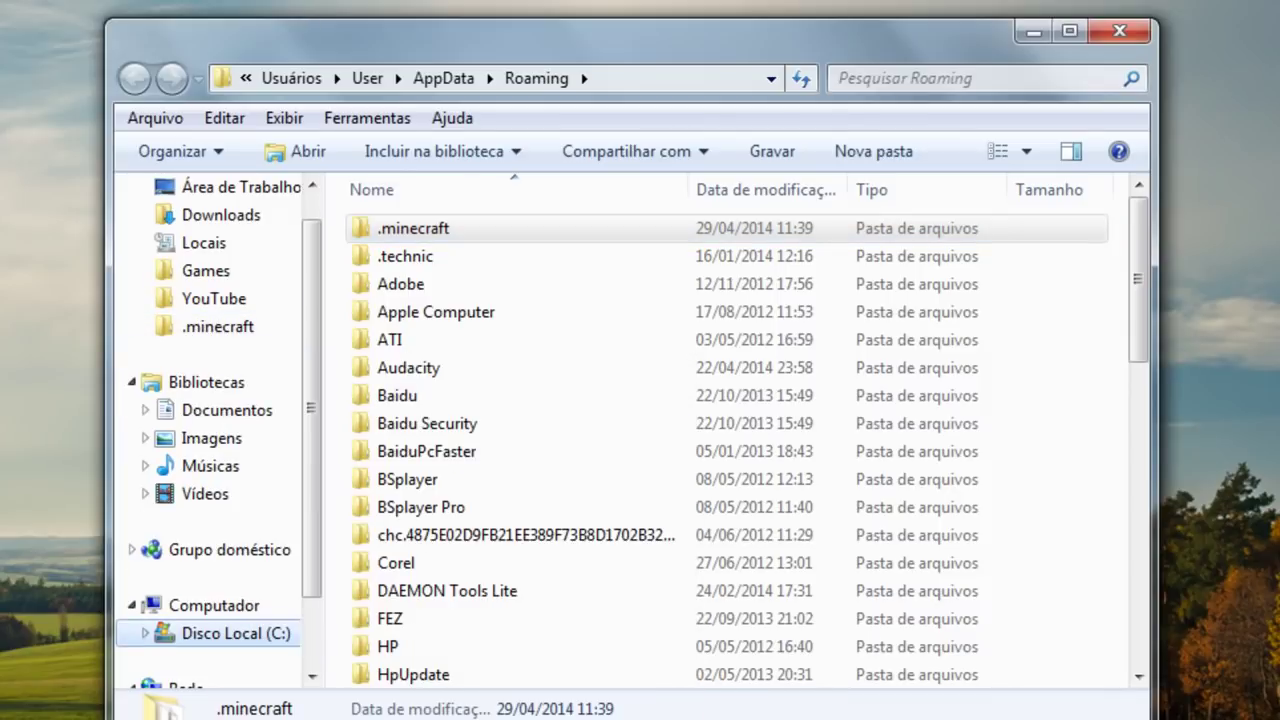
pyautogui.click(1119, 32)
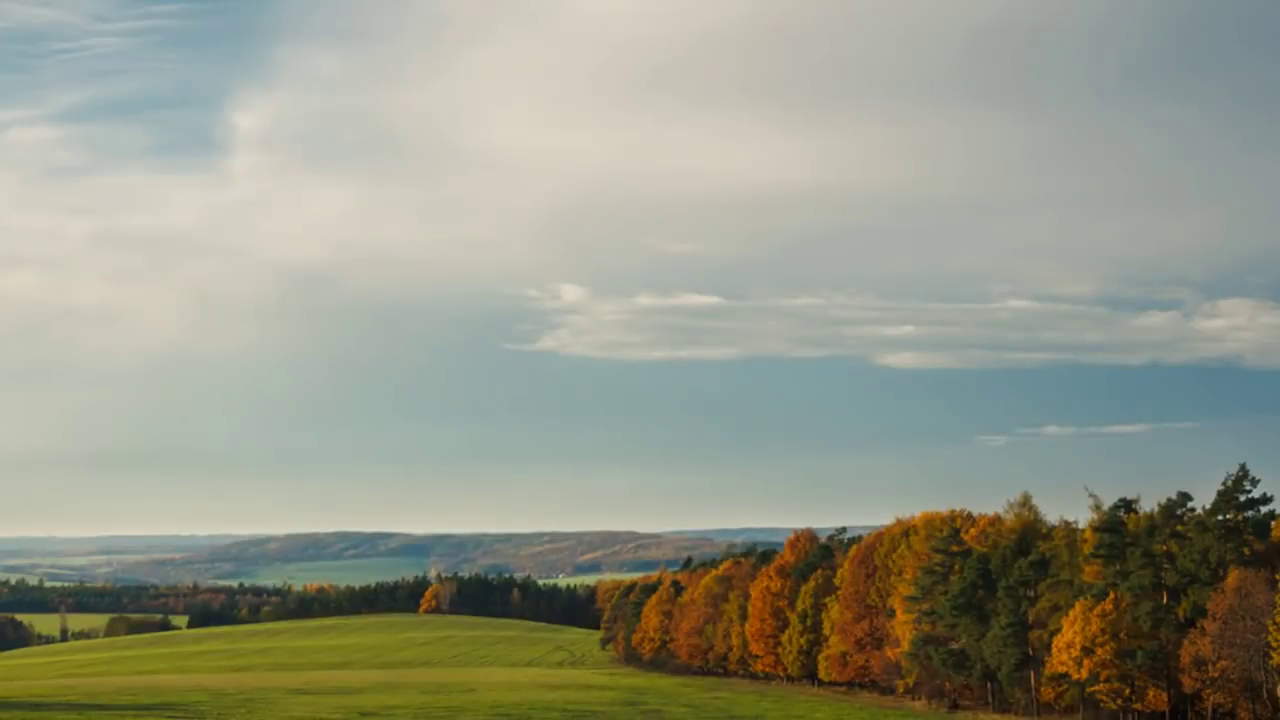
# Open a new file browser window and go to the .minecraft folder through its Favorites shortcut
pyautogui.press('super')
pyautogui.click(40, 128)
pyautogui.click(217, 370)
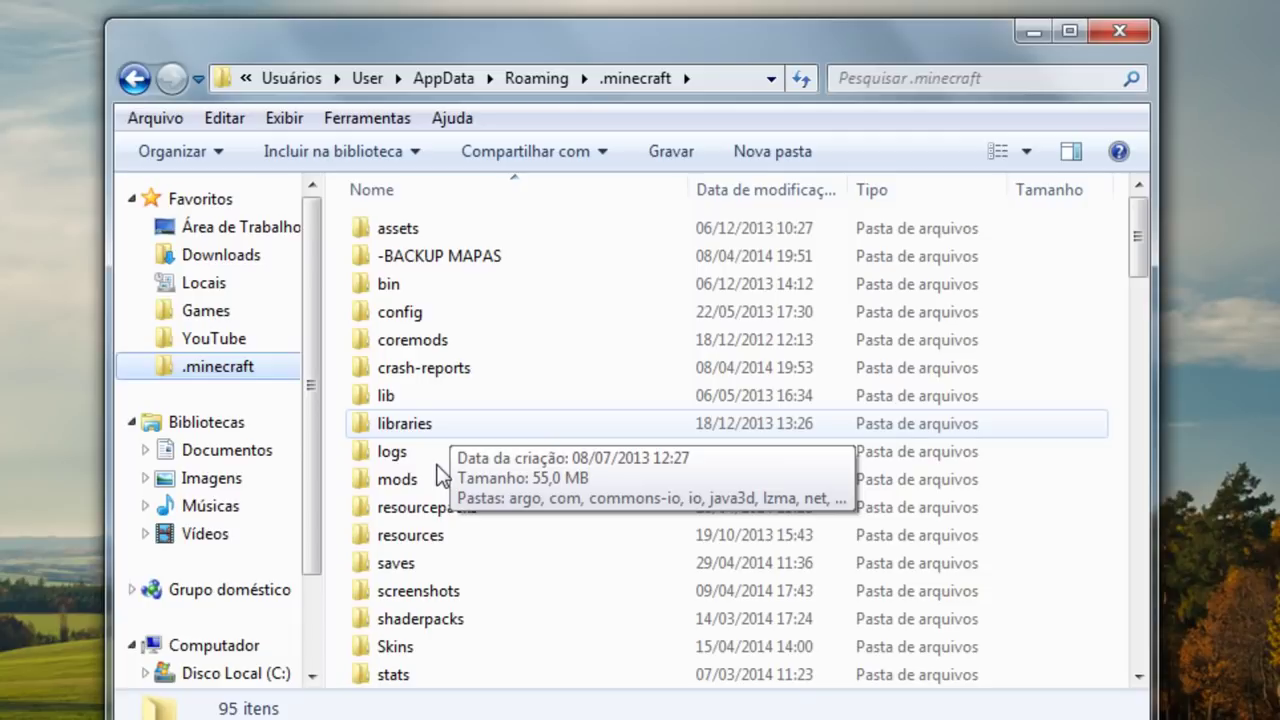
# Move the Completed LOTR folder from the desktop into the saves folder, merging the folders and replacing all conflicting files, and open saves
pyautogui.doubleClick(390, 563)
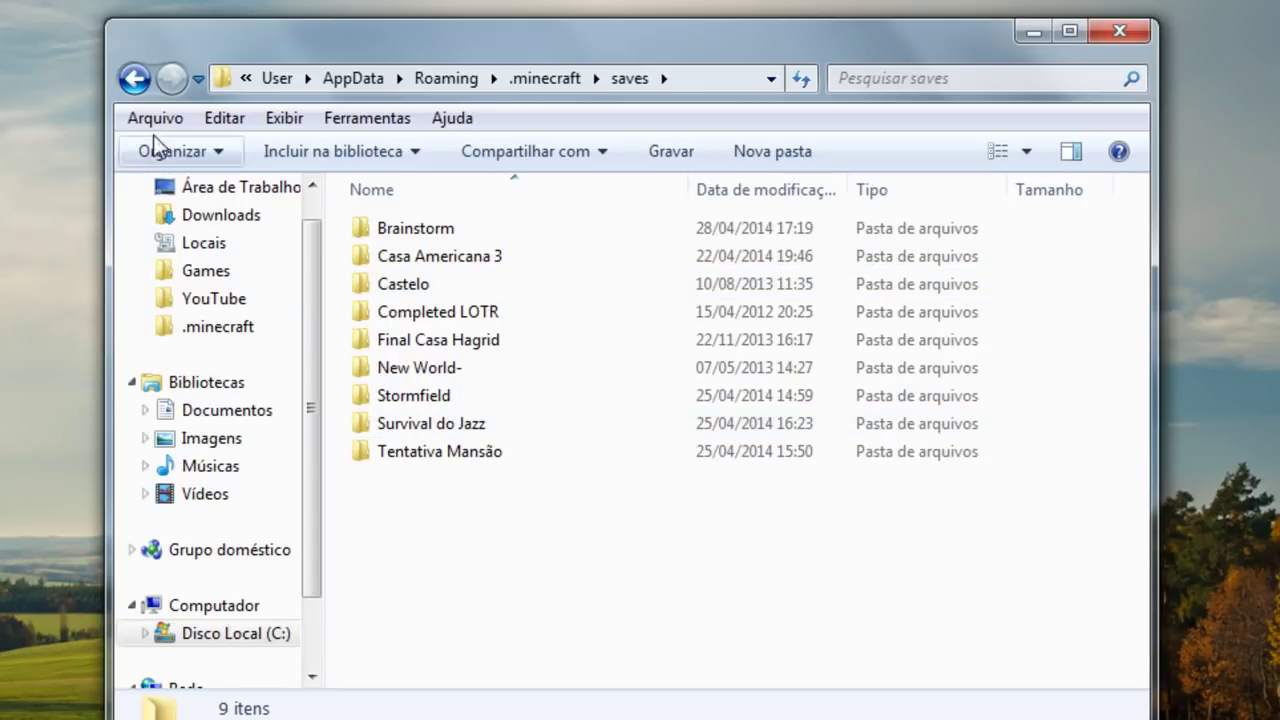
pyautogui.click(137, 82)
pyautogui.rightClick(48, 67)
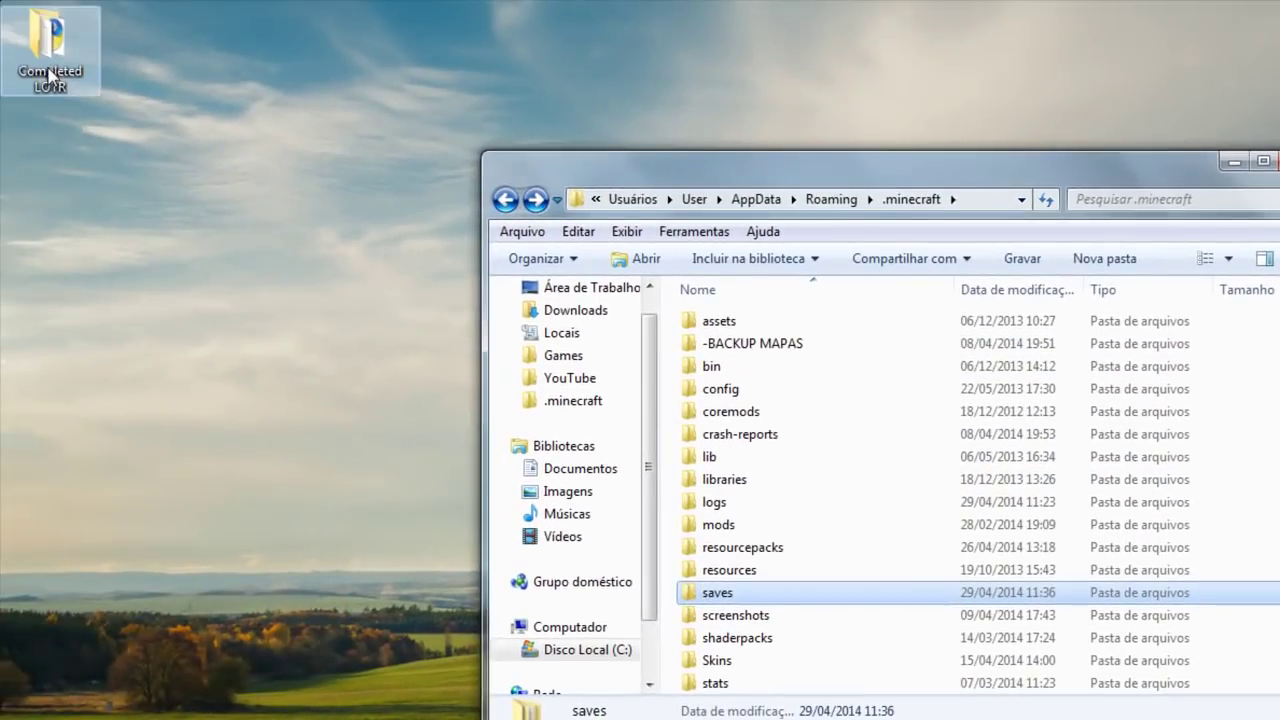
pyautogui.moveTo(50, 42); pyautogui.dragTo(750, 589)
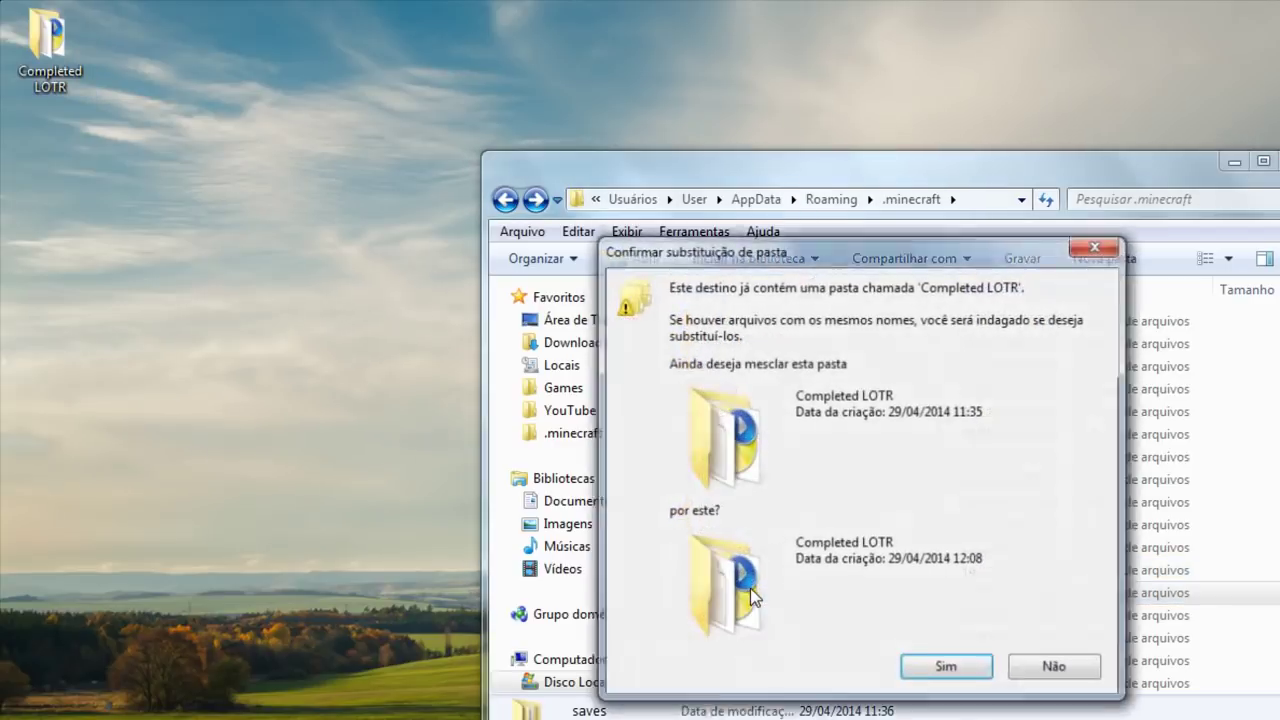
pyautogui.click(930, 667)
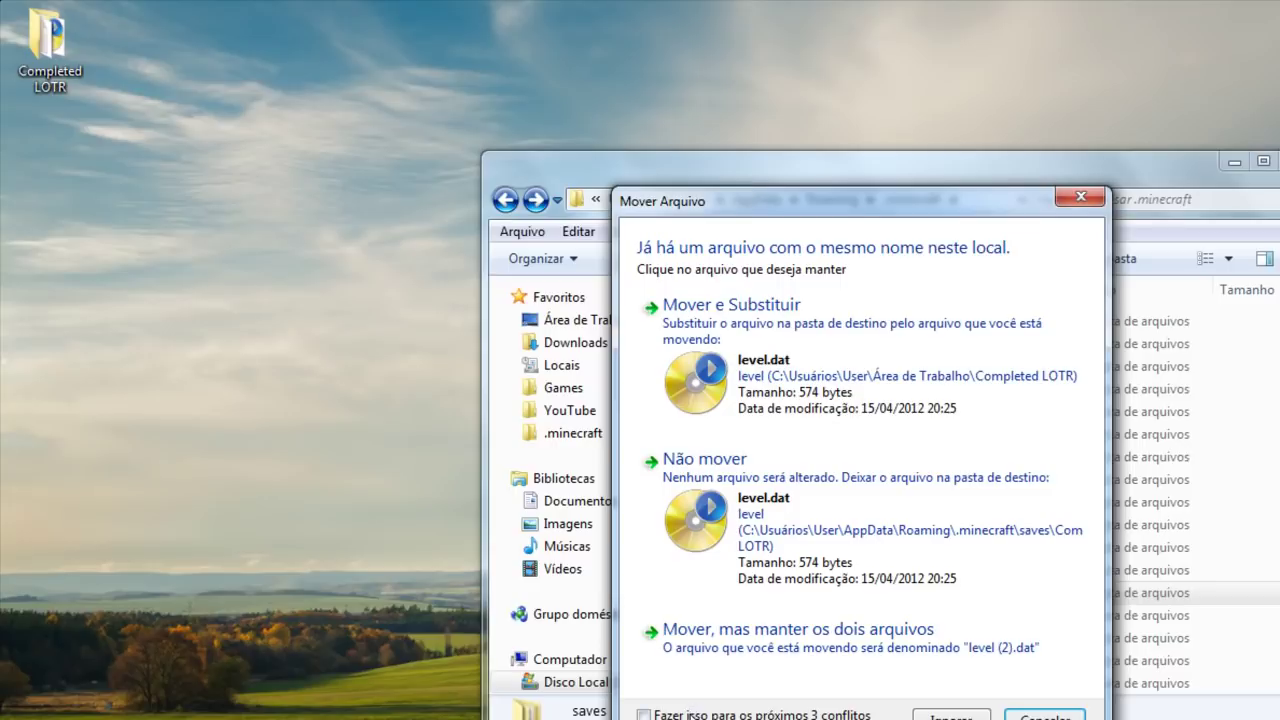
pyautogui.click(730, 305)
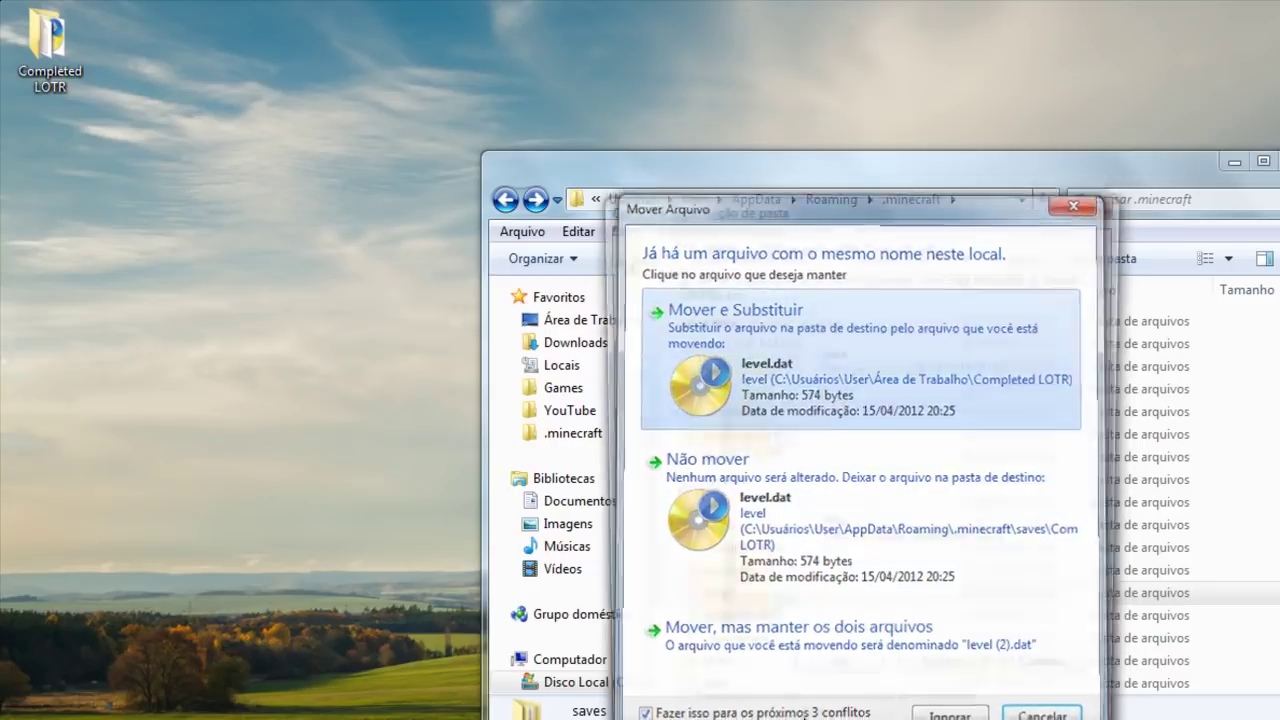
pyautogui.click(833, 680)
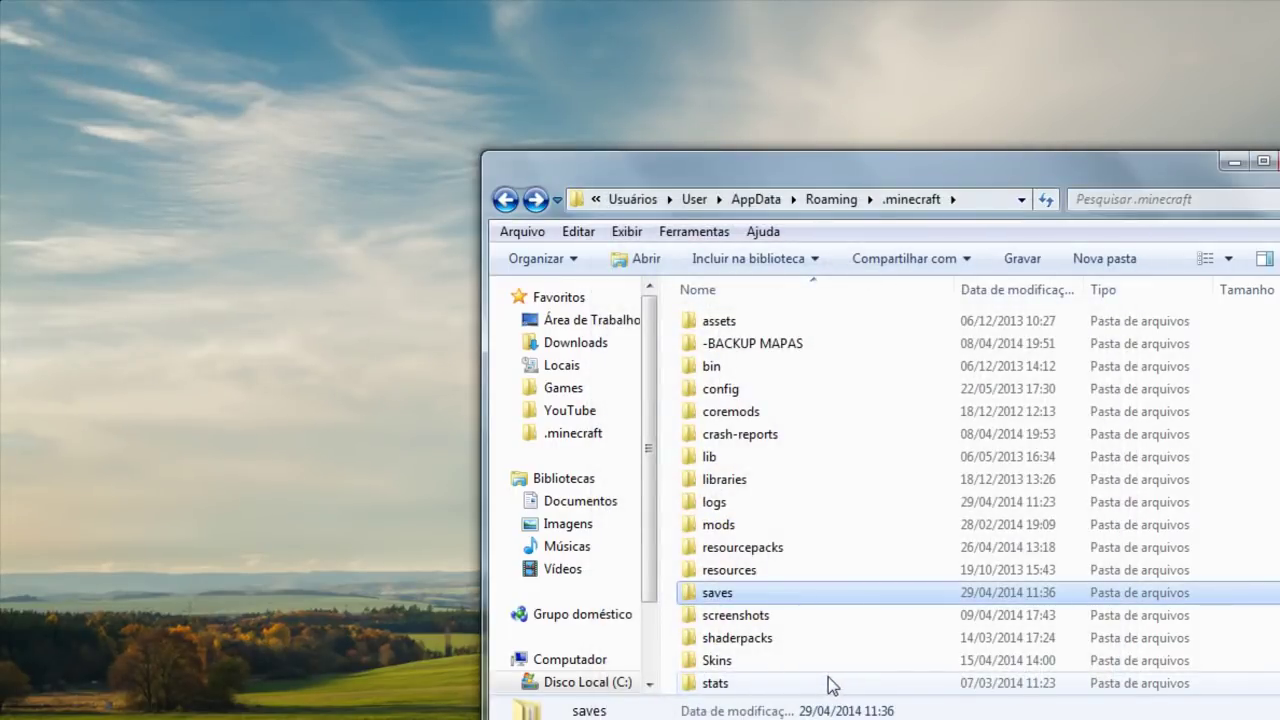
pyautogui.doubleClick(717, 592)
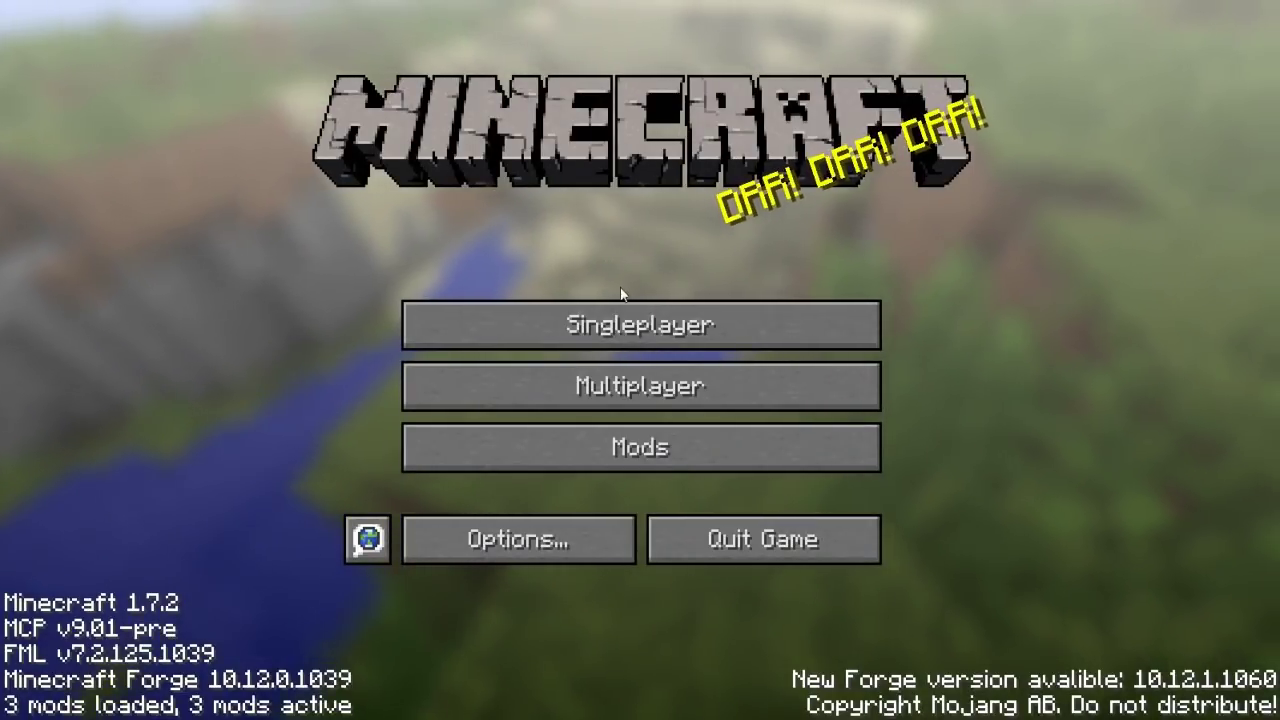
# Switch to Minecraft and load the single-player world named world from the Completed LOTR save
pyautogui.click(578, 336)
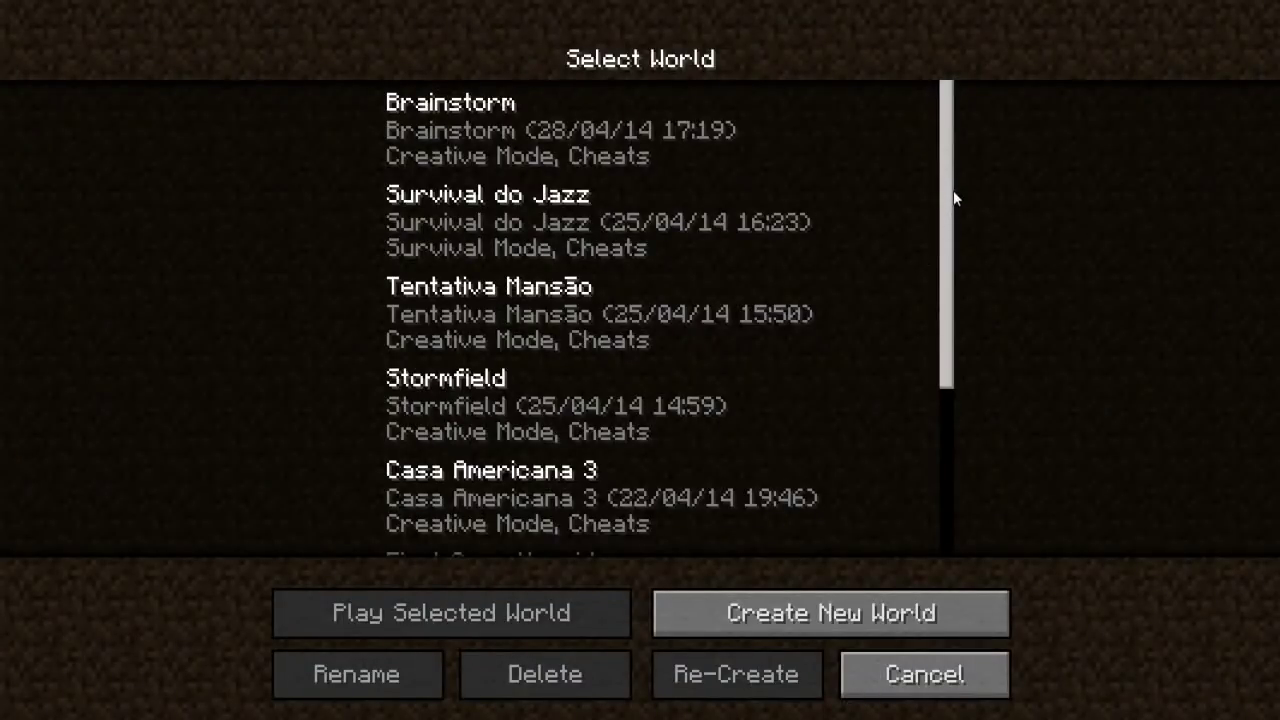
pyautogui.moveTo(945, 155); pyautogui.dragTo(952, 385)
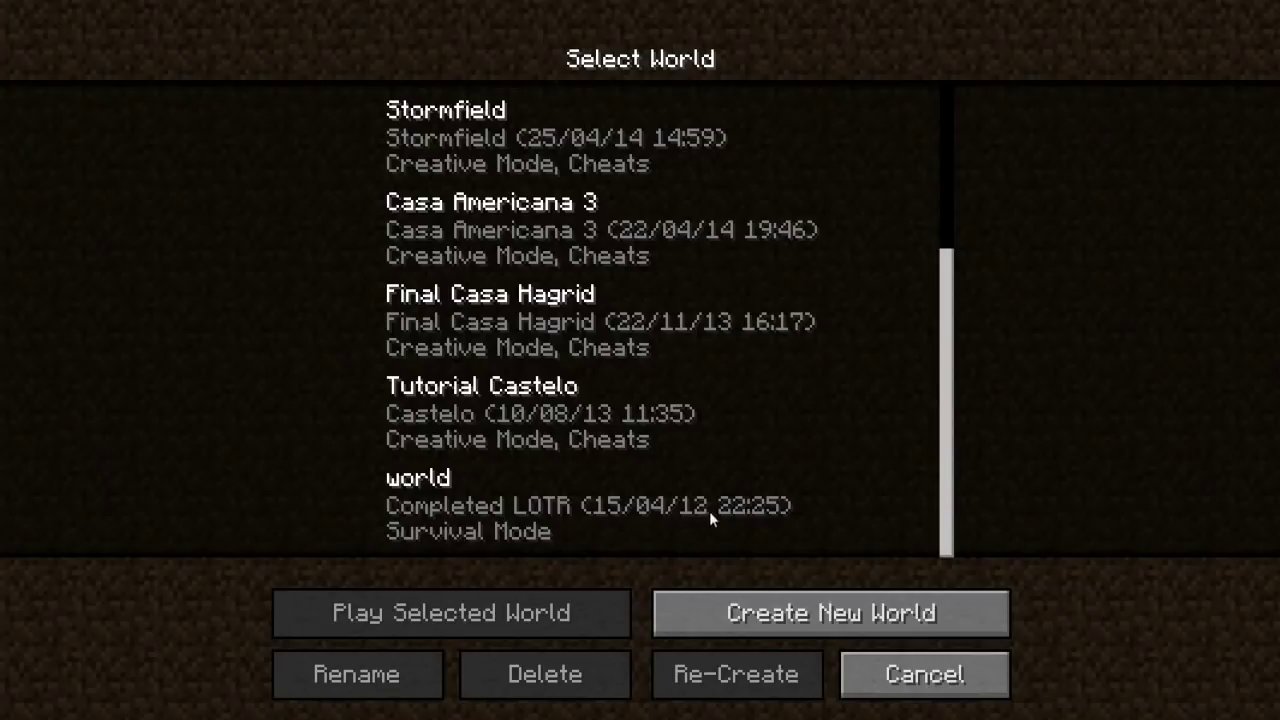
pyautogui.click(461, 516)
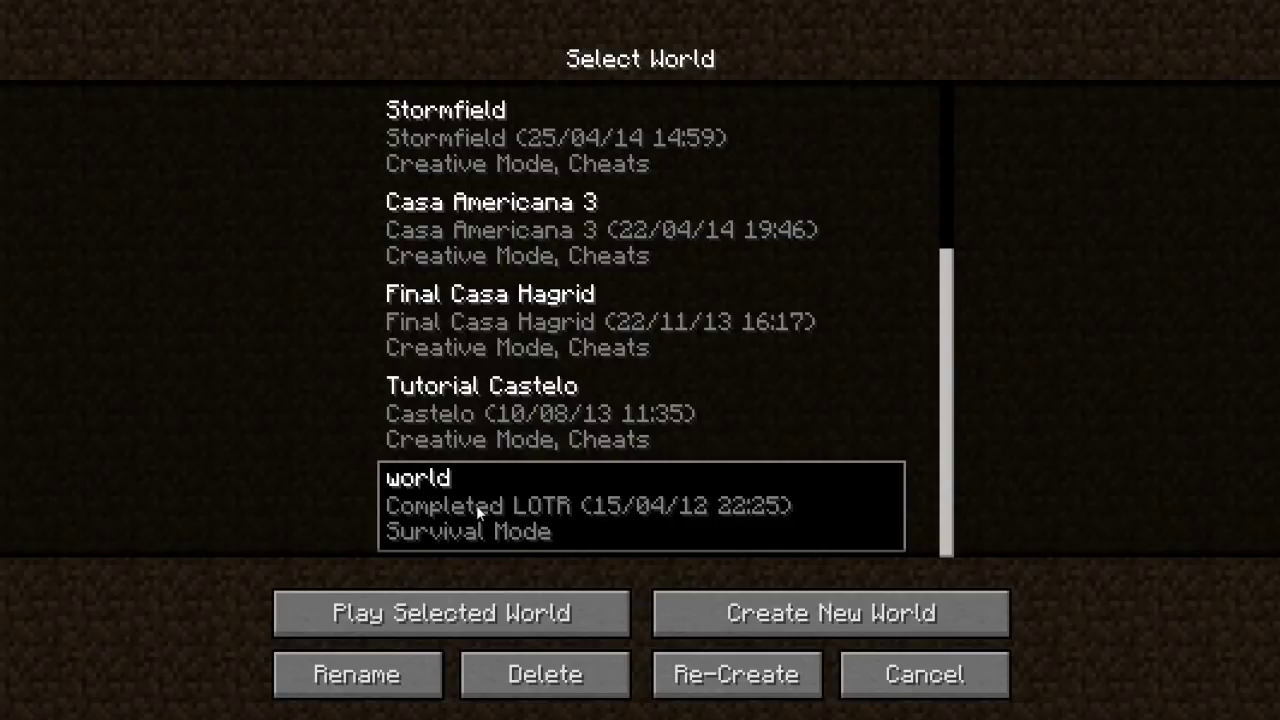
pyautogui.click(453, 613)
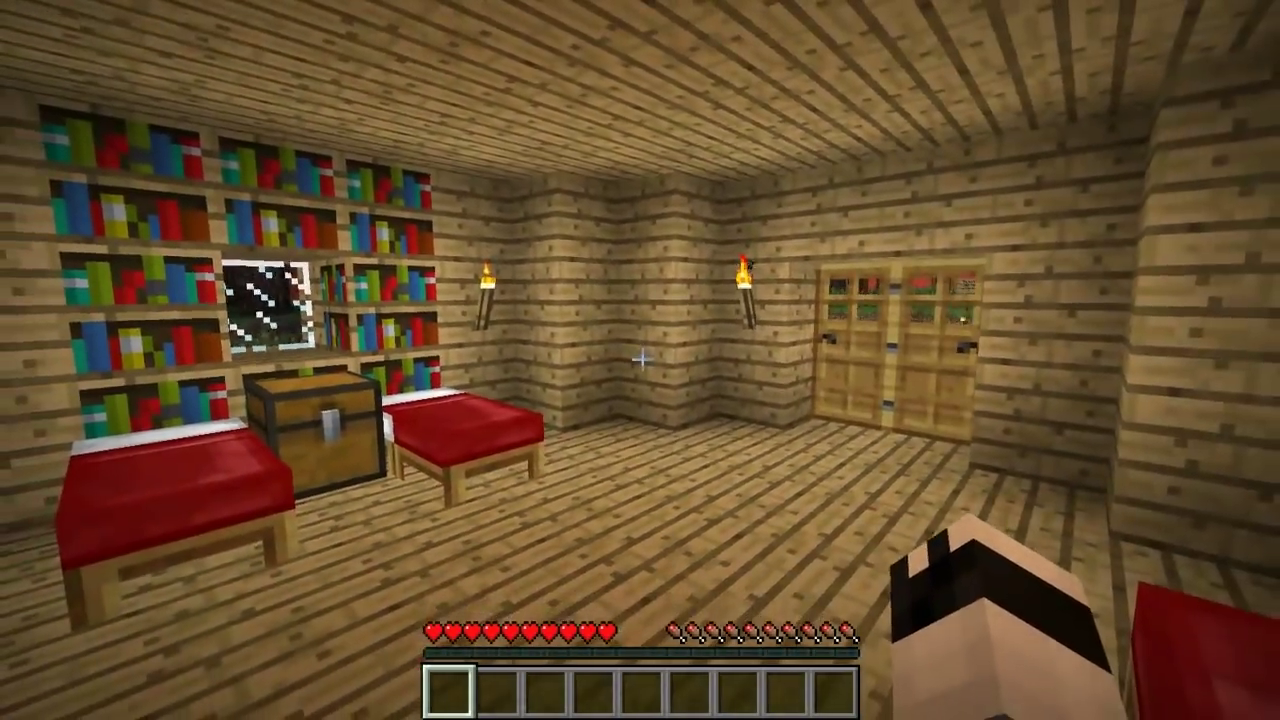
# Walk out through the starting house's double doors to examine the surroundings, and return inside
pyautogui.press('w')
pyautogui.press('s')
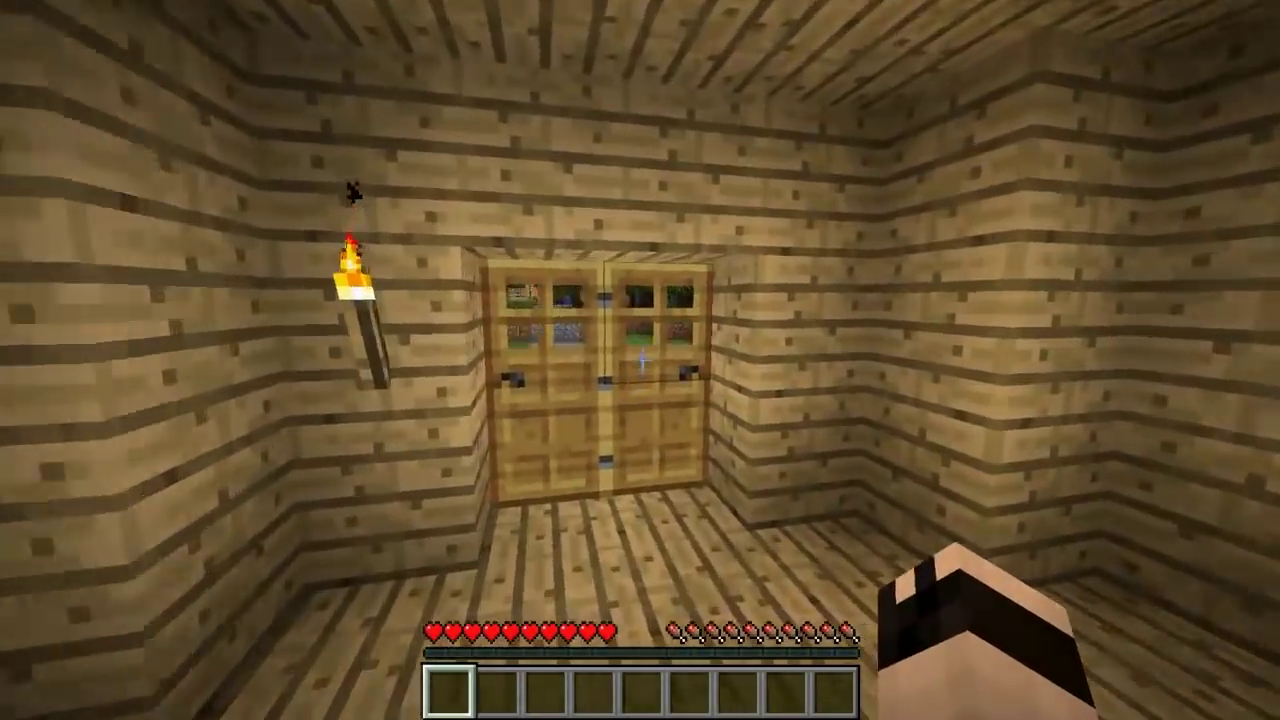
pyautogui.rightClick(640, 358)
pyautogui.press('w')
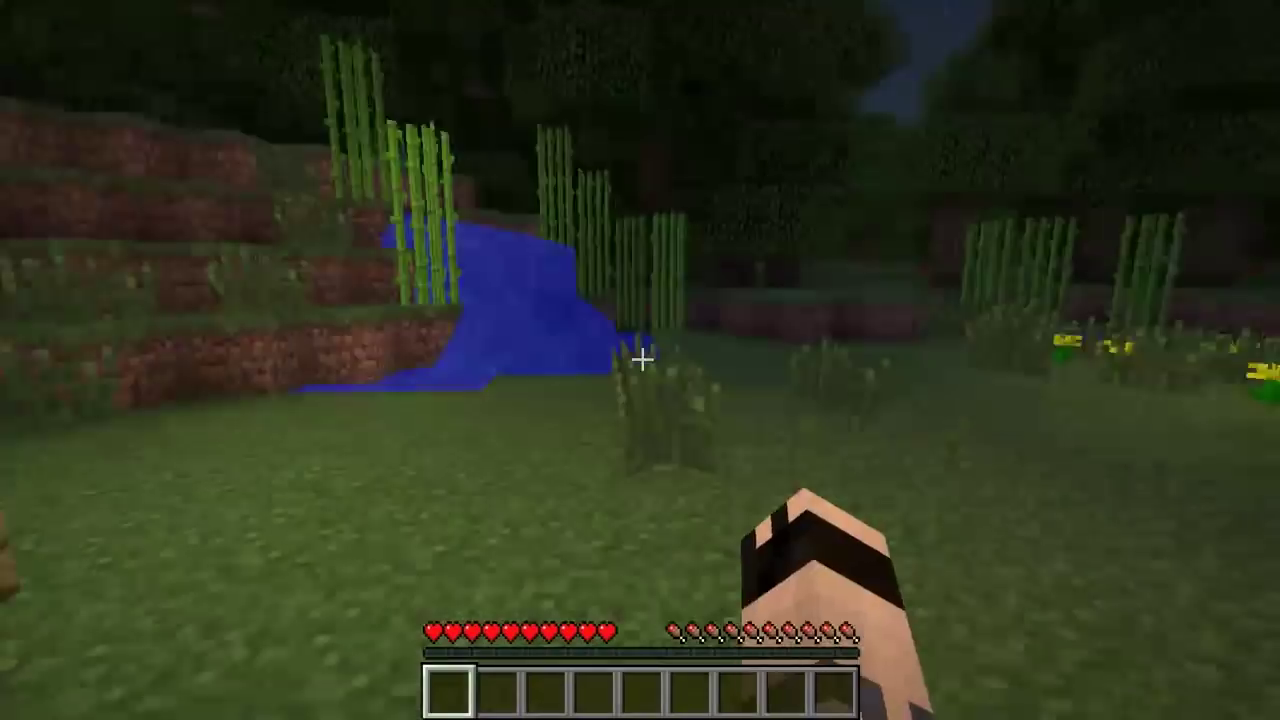
pyautogui.press('w')
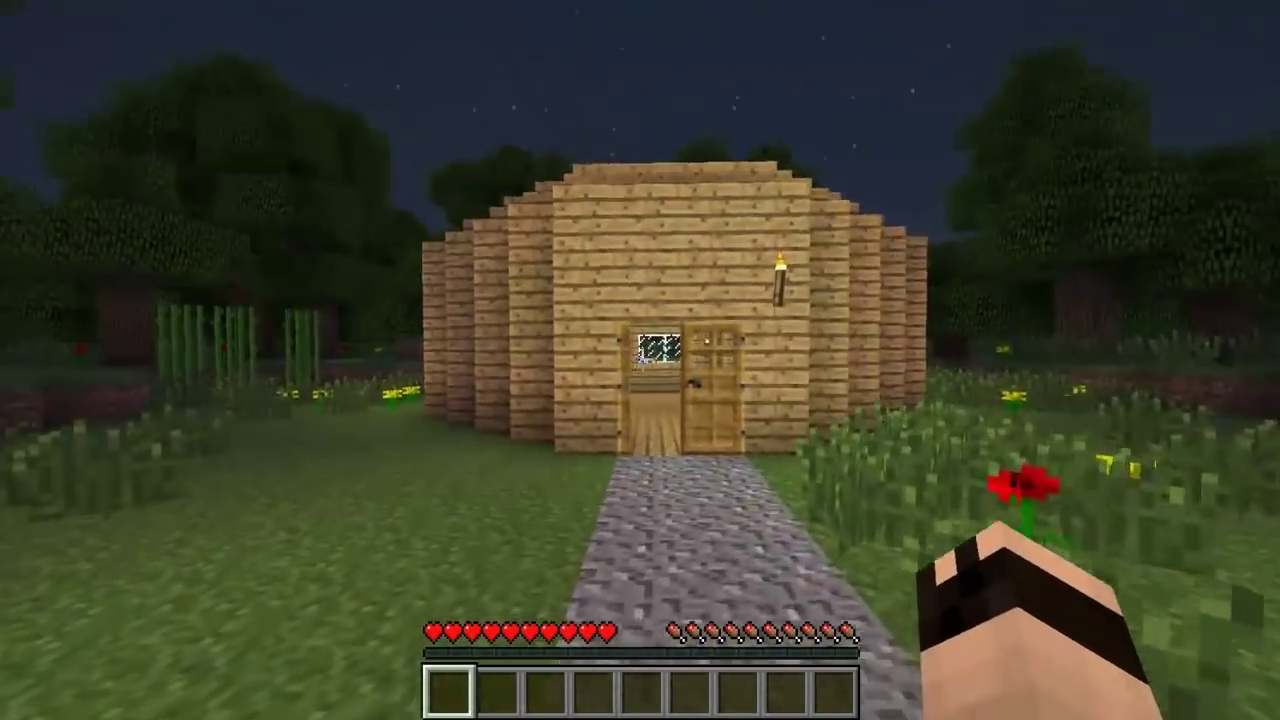
pyautogui.press('w')
pyautogui.press('w')
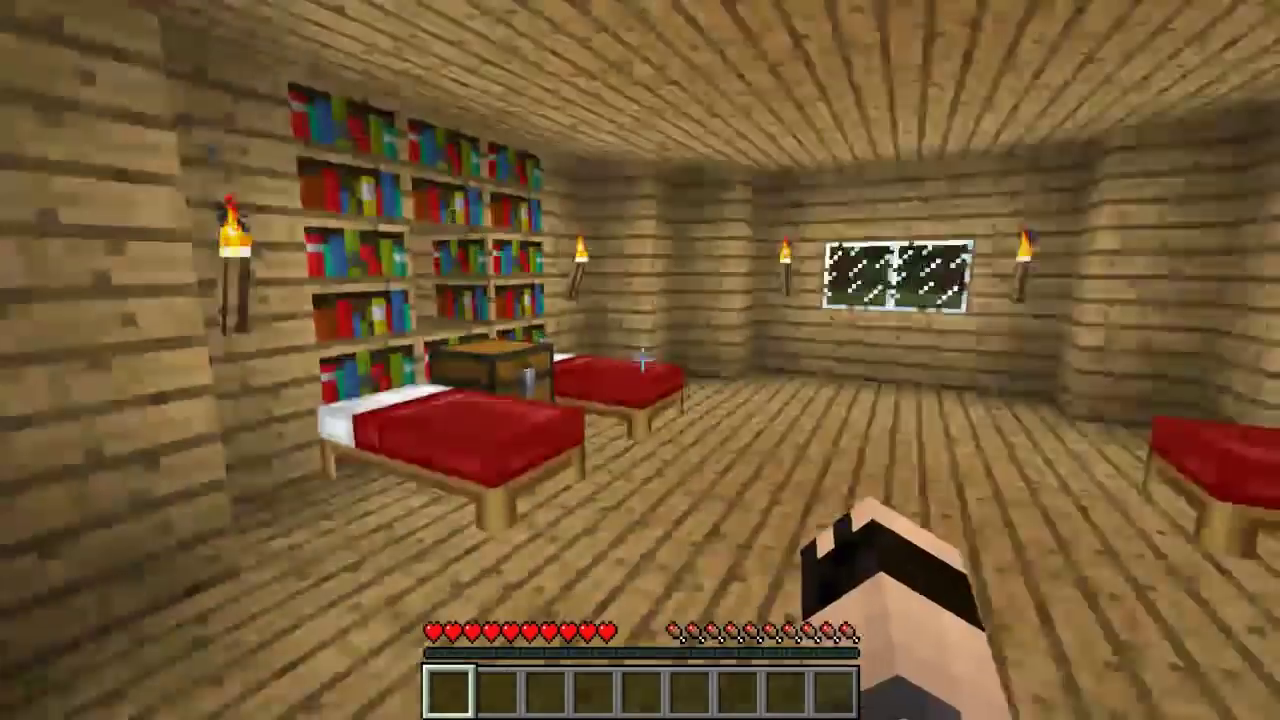
pyautogui.press('w')
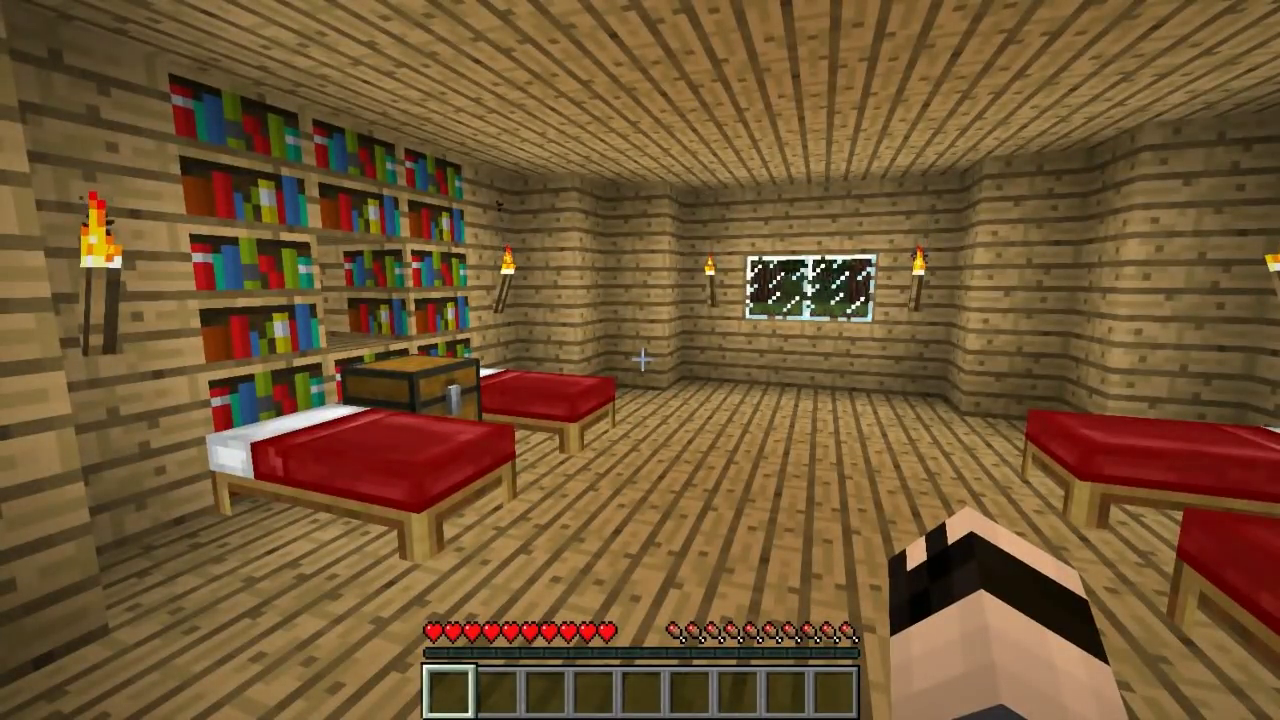
# Walk around inside the starting house to examine the beds, chests and bookshelves
pyautogui.press('w')
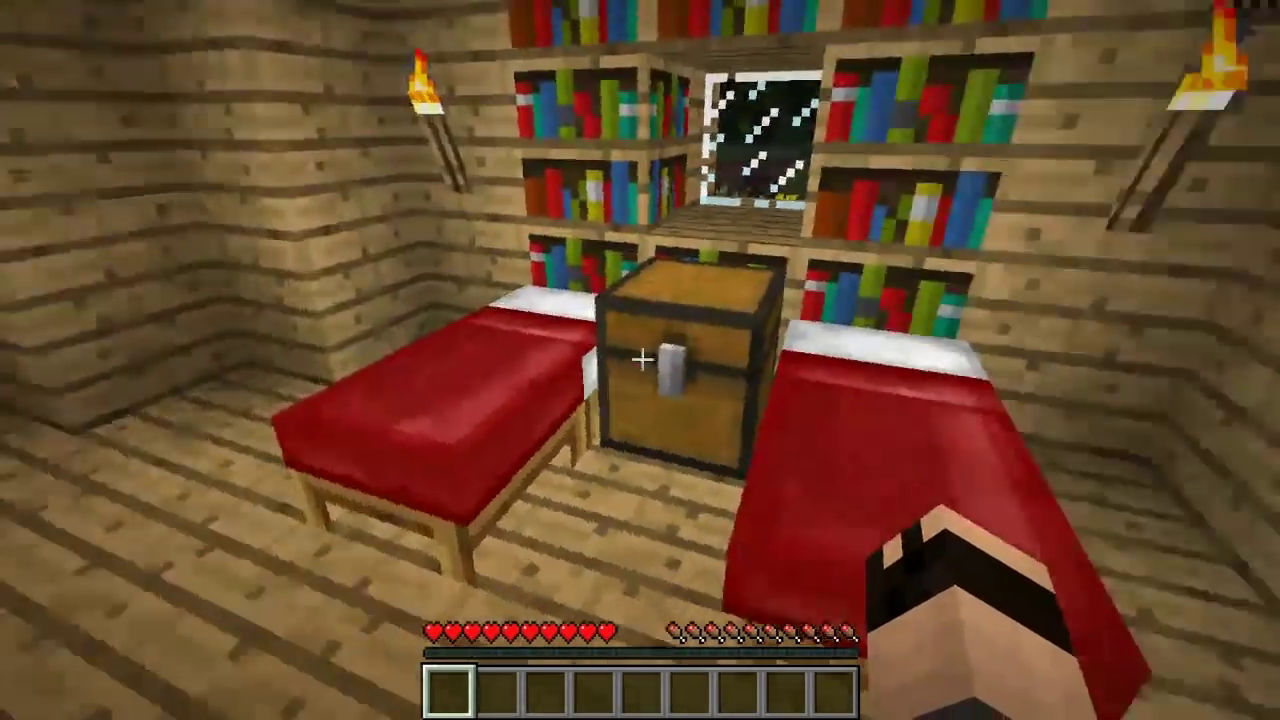
pyautogui.press('s')
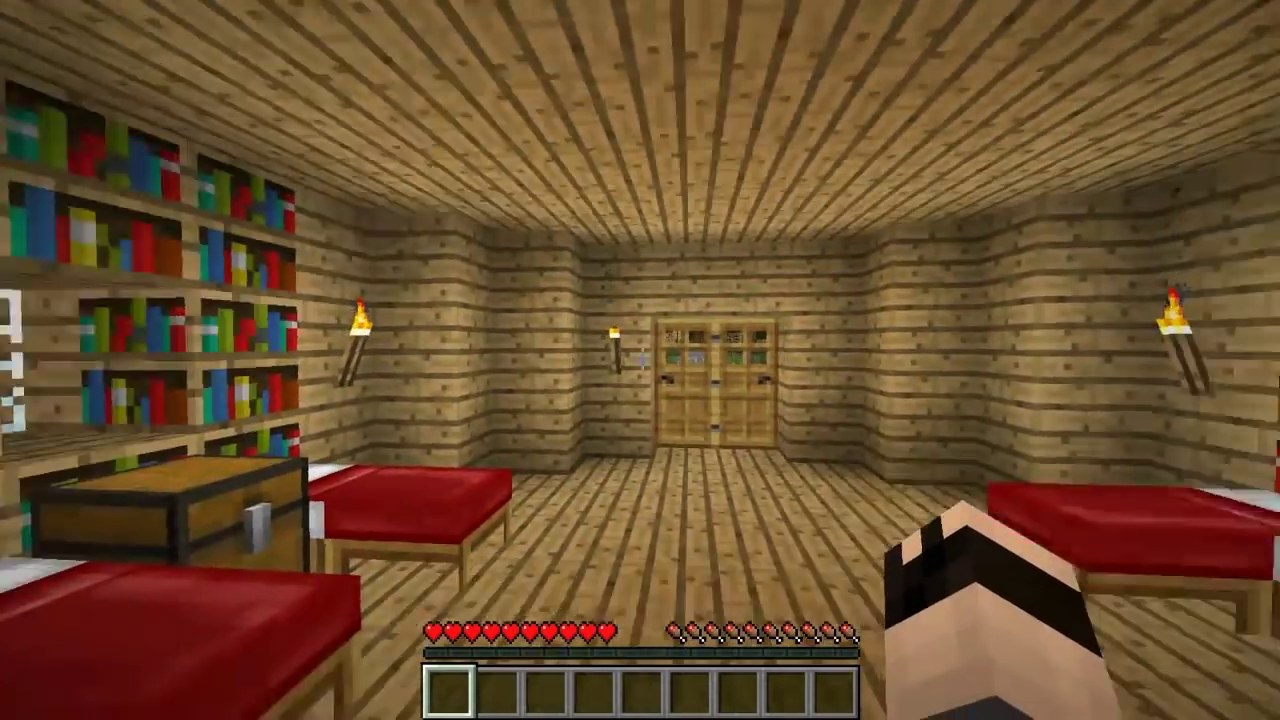
pyautogui.press('w')
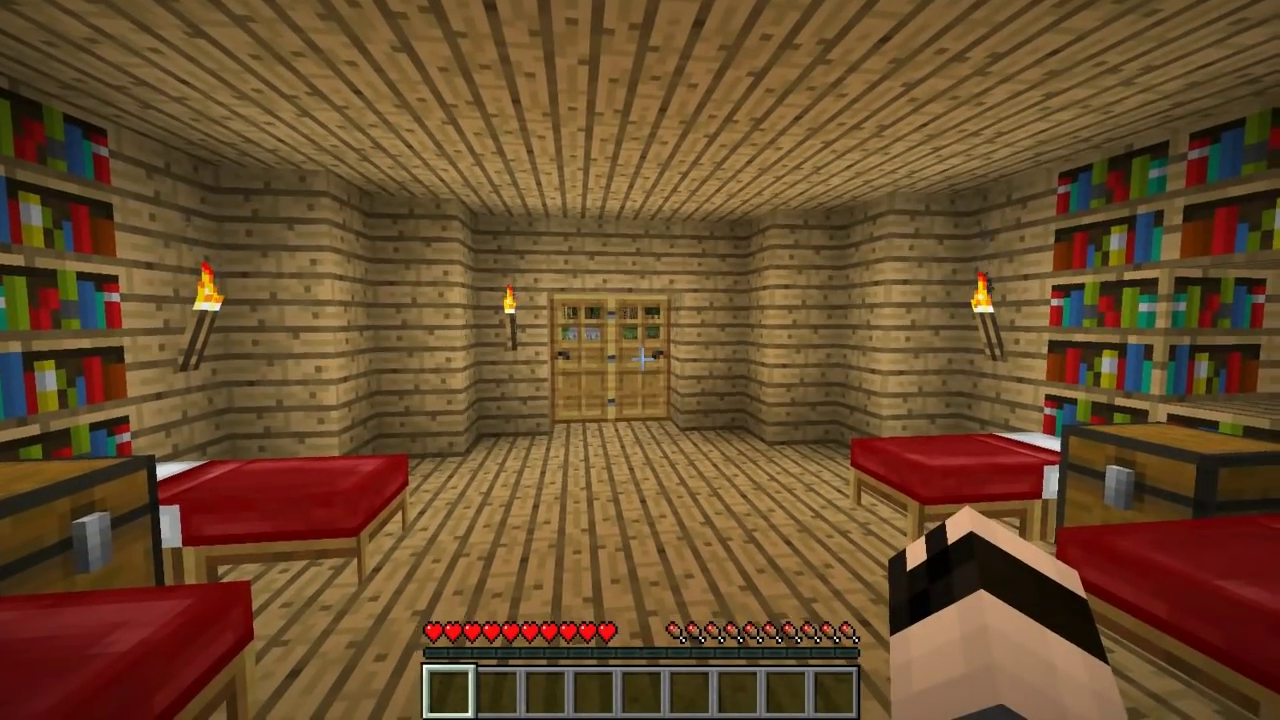
pyautogui.press('w')
pyautogui.press('w')
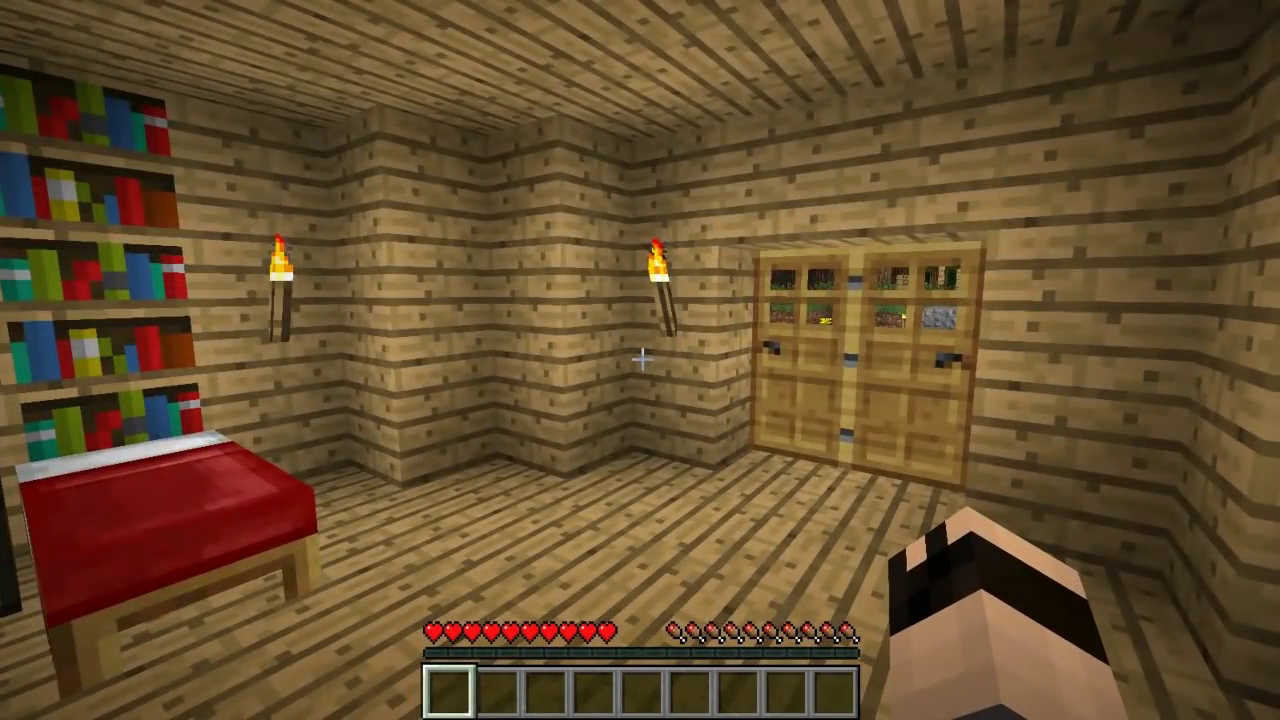